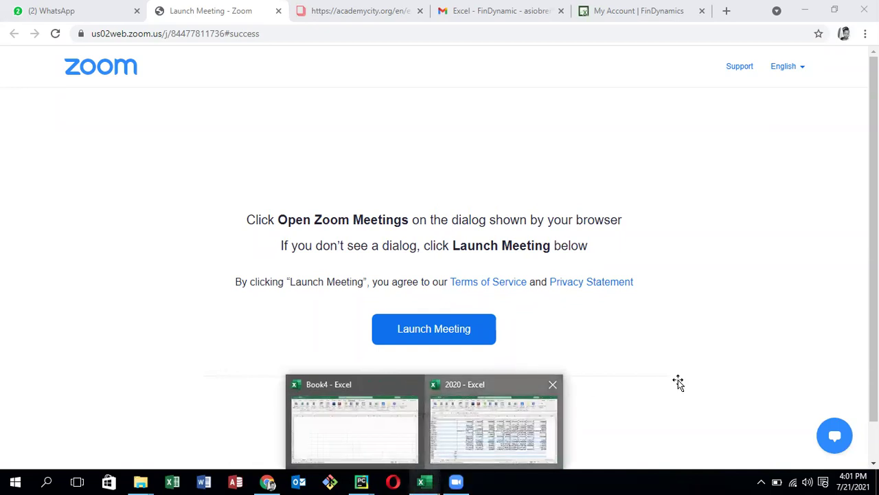
Switch to the 2020 workbook in Excel and clear the range selection on the Data sheet
{"action": "left_click", "coordinate": [493, 422]}
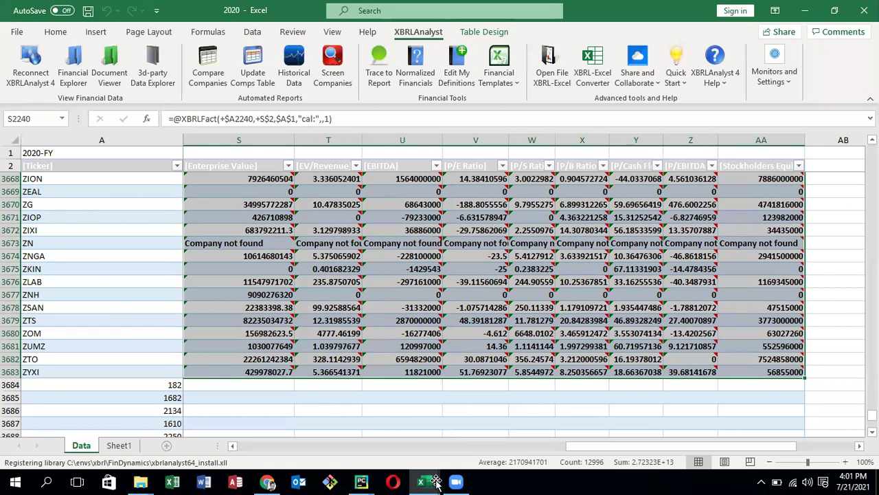
{"action": "mouse_move", "coordinate": [447, 466]}
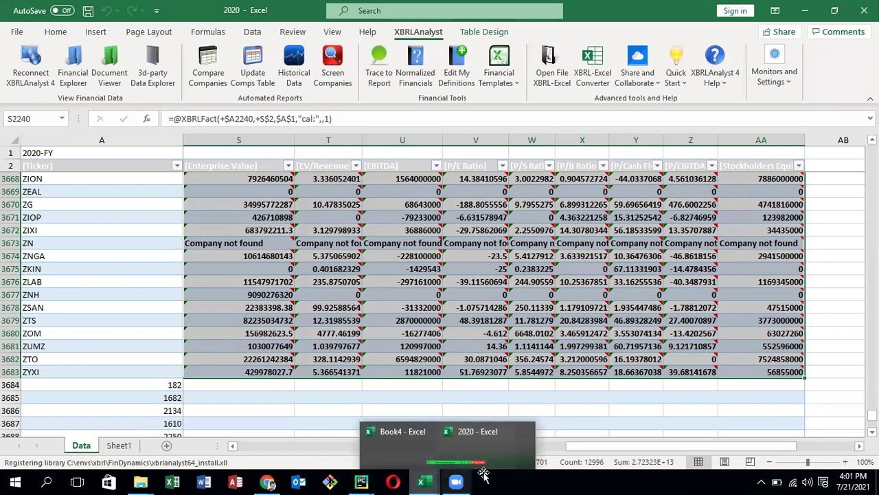
{"action": "mouse_move", "coordinate": [426, 482]}
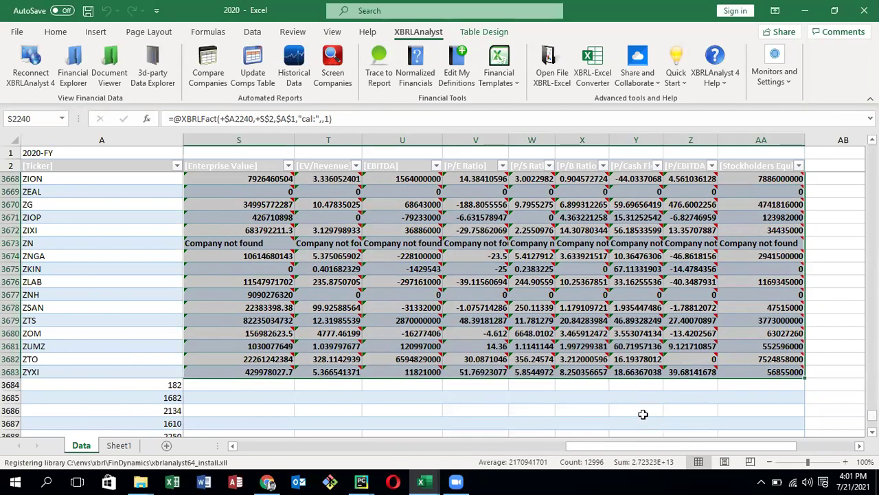
{"action": "left_click", "coordinate": [632, 398]}
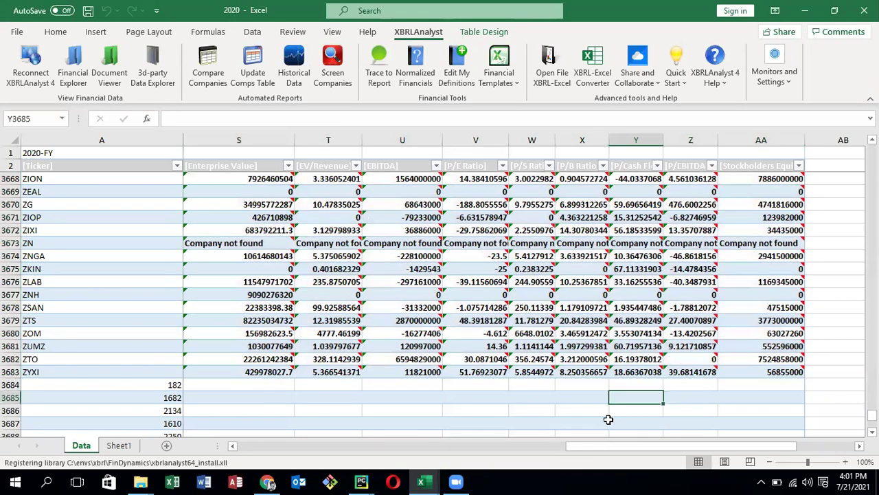
{"action": "left_click", "coordinate": [455, 481]}
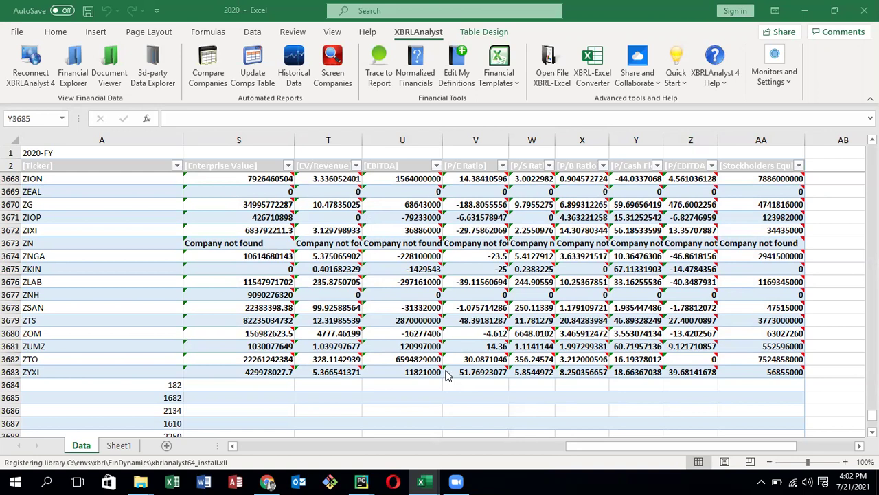
Examine the rows below ticker ZYXI on the Data sheet that hold only numbers in the Ticker column
{"action": "left_click", "coordinate": [11, 384]}
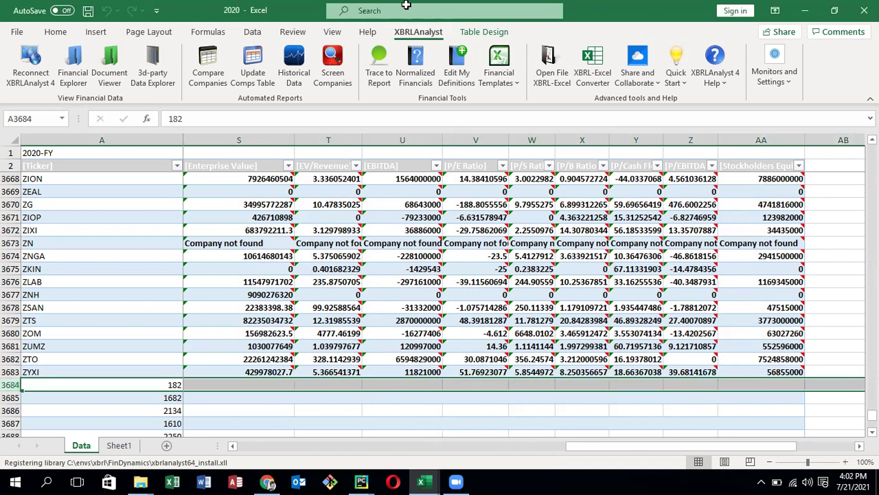
{"action": "left_click", "coordinate": [384, 398]}
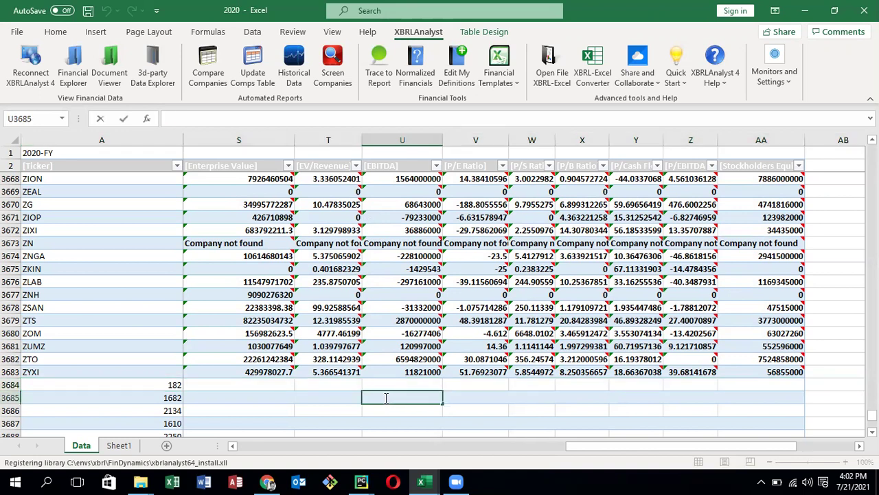
{"action": "left_click", "coordinate": [11, 398]}
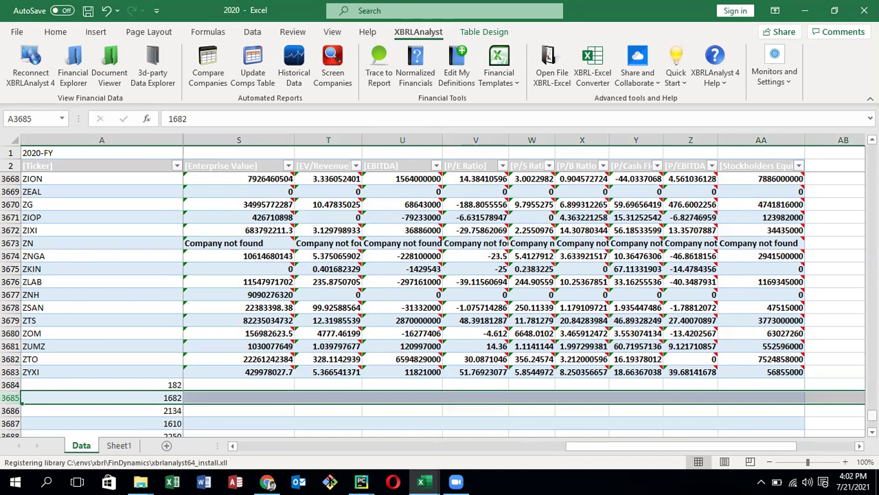
{"action": "scroll", "coordinate": [440, 303], "scroll_direction": "down", "scroll_amount": 2}
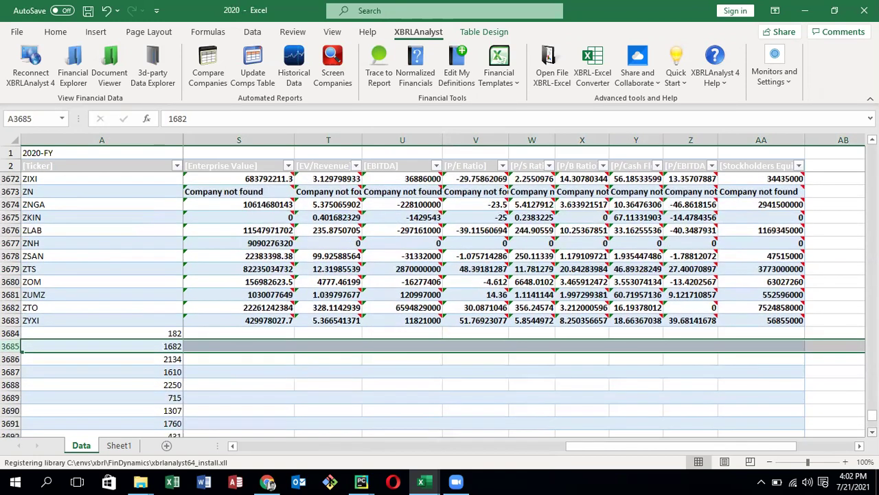
{"action": "scroll", "coordinate": [440, 302], "scroll_direction": "down", "scroll_amount": 6}
{"action": "scroll", "coordinate": [555, 272], "scroll_direction": "down", "scroll_amount": 2}
{"action": "scroll", "coordinate": [555, 273], "scroll_direction": "down", "scroll_amount": 6}
{"action": "scroll", "coordinate": [555, 229], "scroll_direction": "up", "scroll_amount": 12}
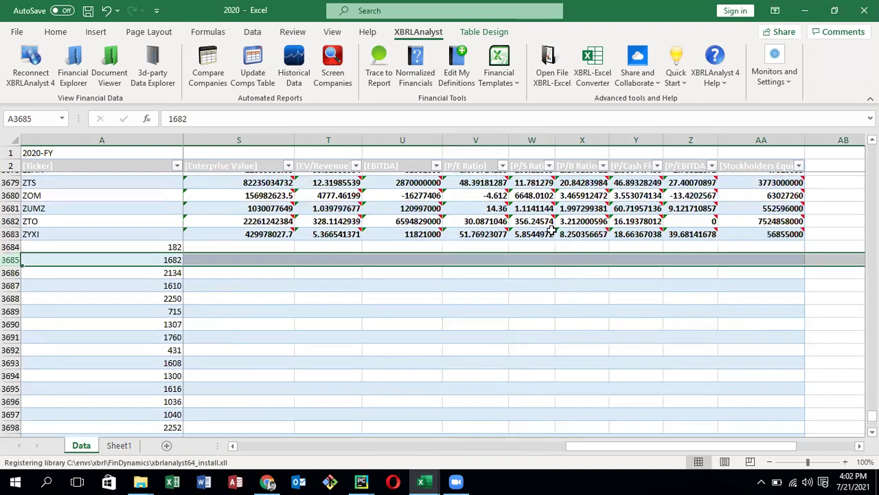
{"action": "scroll", "coordinate": [552, 231], "scroll_direction": "up", "scroll_amount": 1}
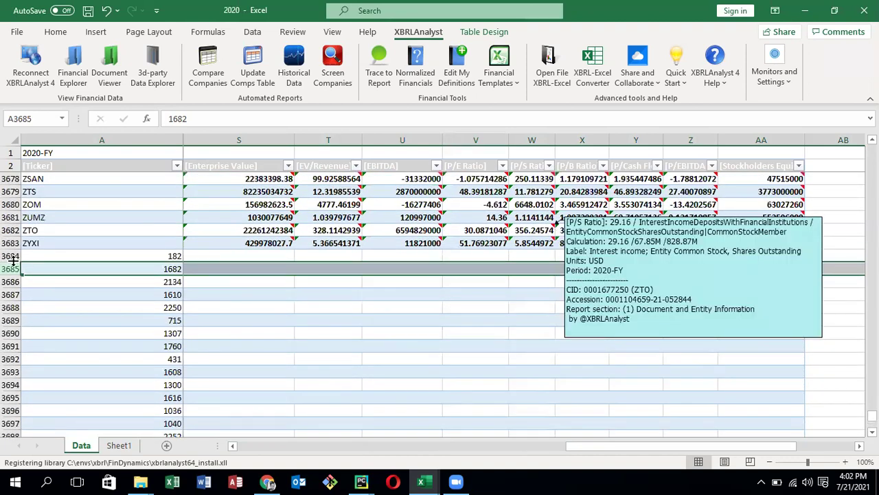
Examine the ticker rows from WFC down to ZYXI and find where the company data ends
{"action": "scroll", "coordinate": [13, 260], "scroll_direction": "up", "scroll_amount": 20}
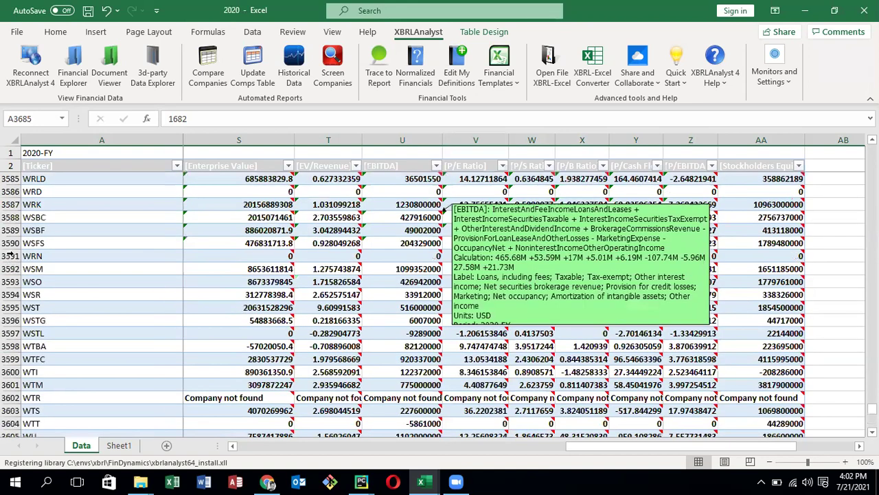
{"action": "scroll", "coordinate": [10, 254], "scroll_direction": "up", "scroll_amount": 1}
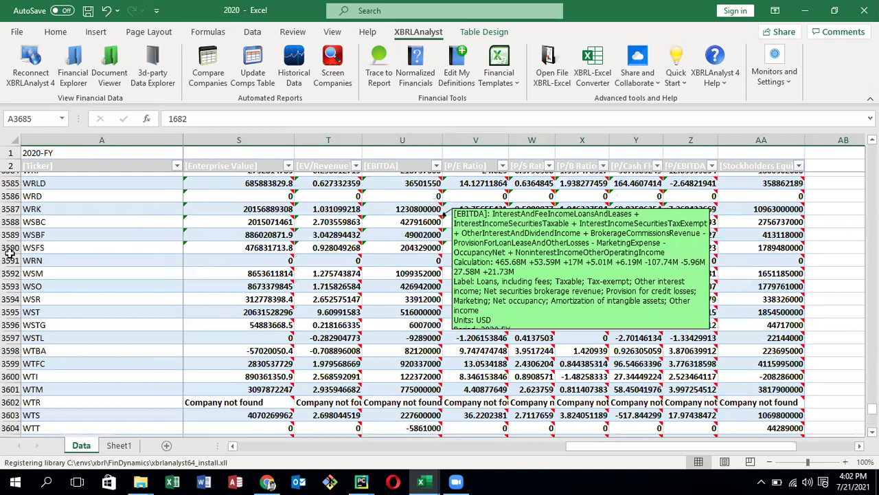
{"action": "scroll", "coordinate": [10, 254], "scroll_direction": "up", "scroll_amount": 16}
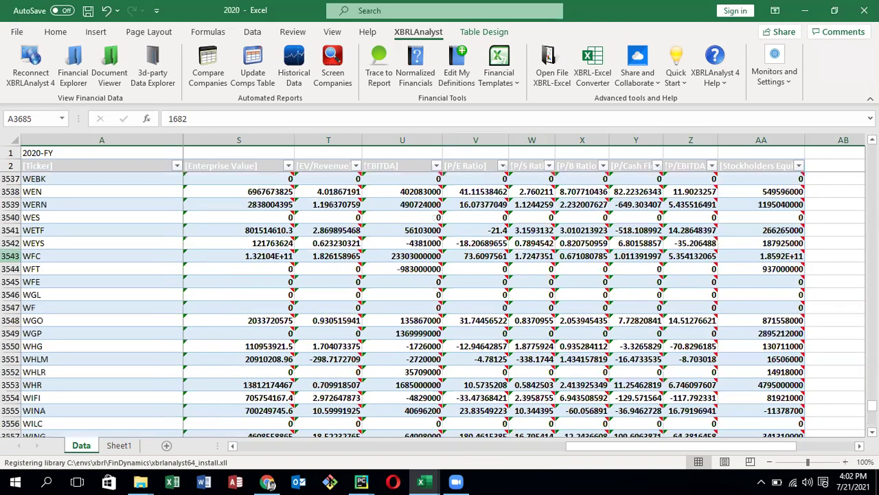
{"action": "left_click", "coordinate": [10, 256]}
{"action": "scroll", "coordinate": [11, 255], "scroll_direction": "down", "scroll_amount": 6}
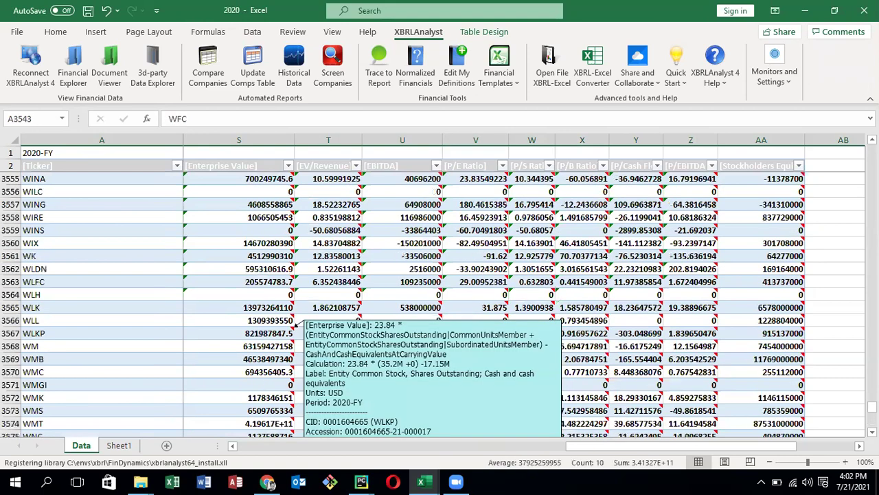
{"action": "scroll", "coordinate": [440, 303], "scroll_direction": "down", "scroll_amount": 1}
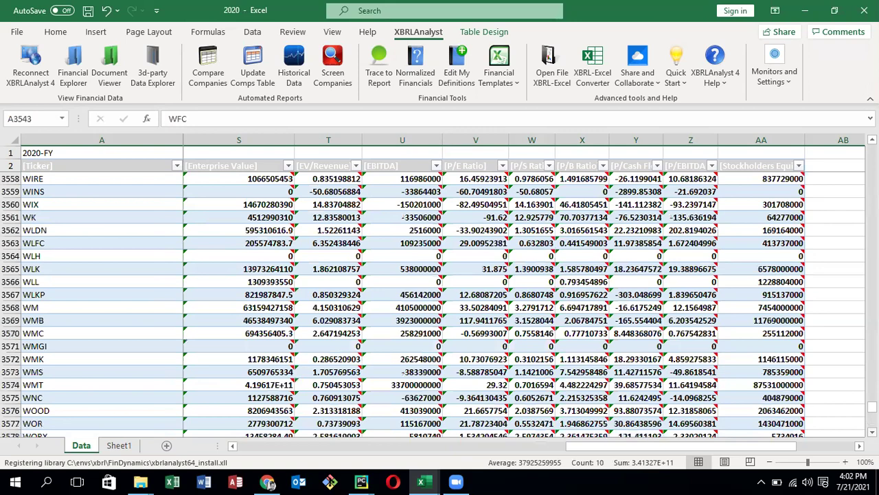
{"action": "scroll", "coordinate": [439, 302], "scroll_direction": "down", "scroll_amount": 2}
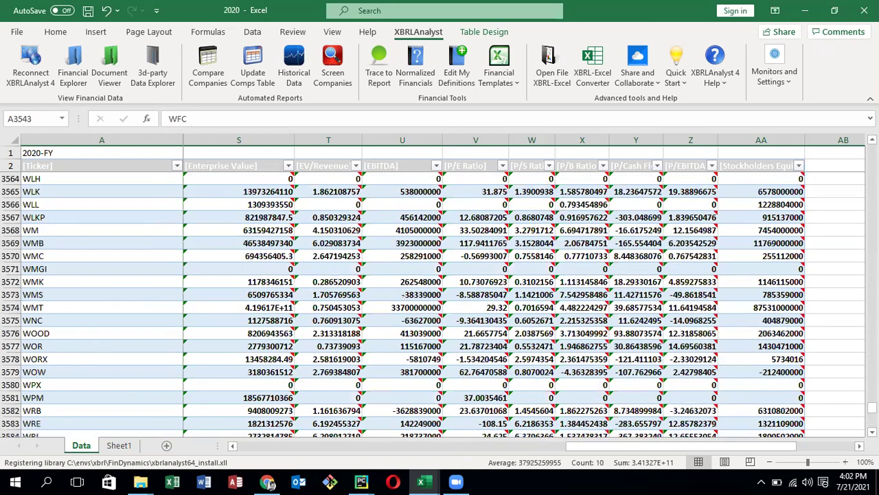
{"action": "scroll", "coordinate": [439, 303], "scroll_direction": "down", "scroll_amount": 3}
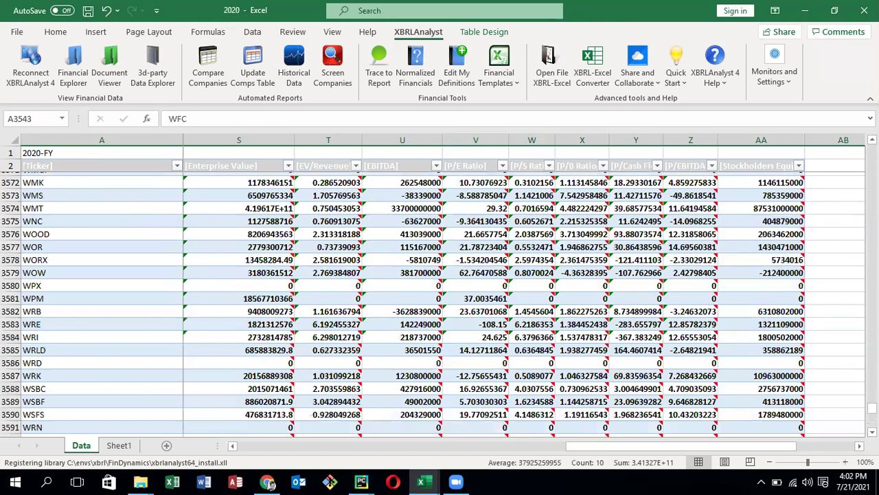
{"action": "scroll", "coordinate": [439, 302], "scroll_direction": "down", "scroll_amount": 20}
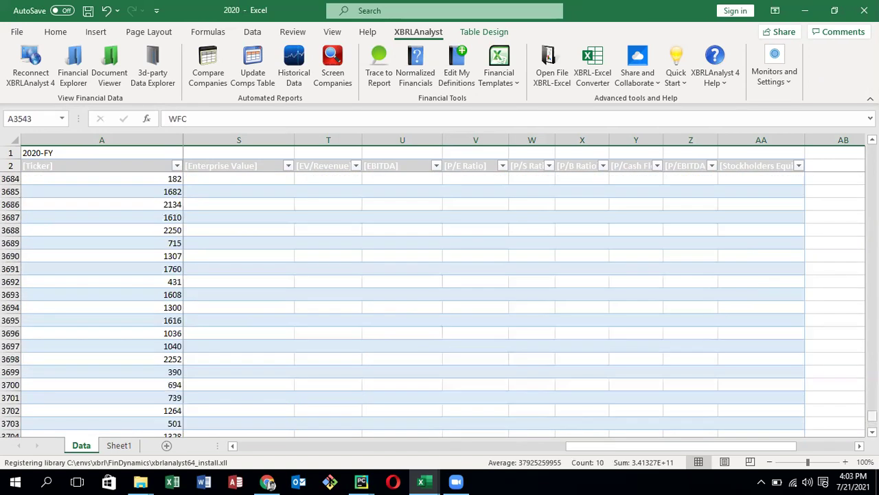
{"action": "left_click_drag", "start_coordinate": [872, 416], "coordinate": [872, 415]}
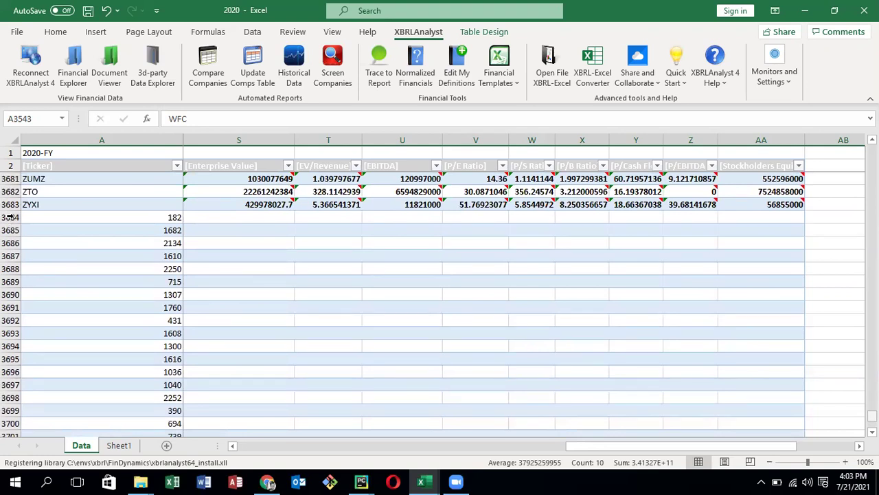
{"action": "scroll", "coordinate": [11, 236], "scroll_direction": "up", "scroll_amount": 2}
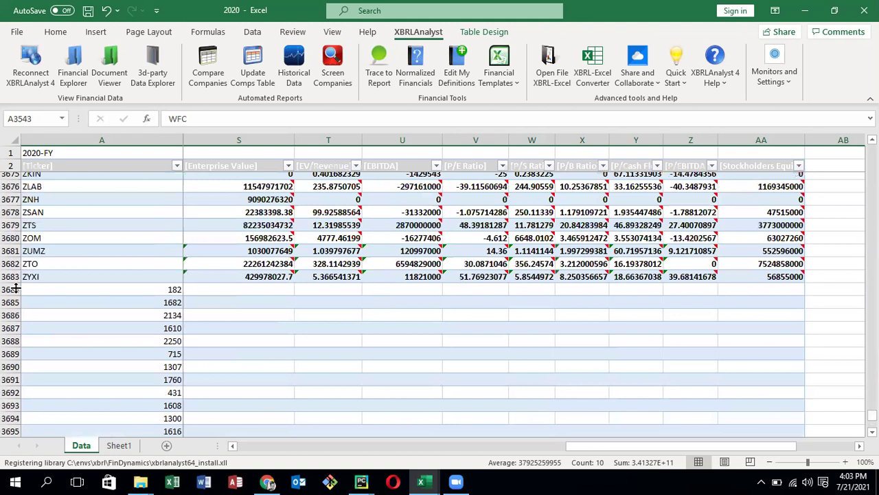
{"action": "scroll", "coordinate": [15, 287], "scroll_direction": "up", "scroll_amount": 3}
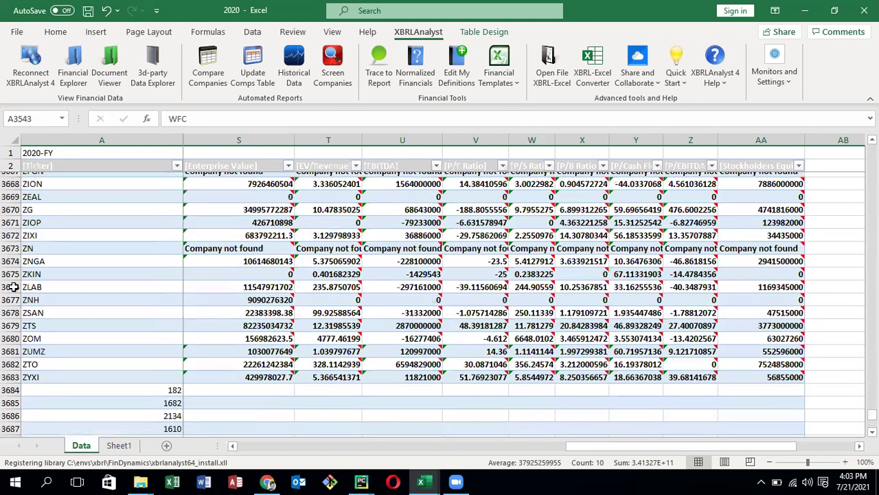
{"action": "key", "text": "Down"}
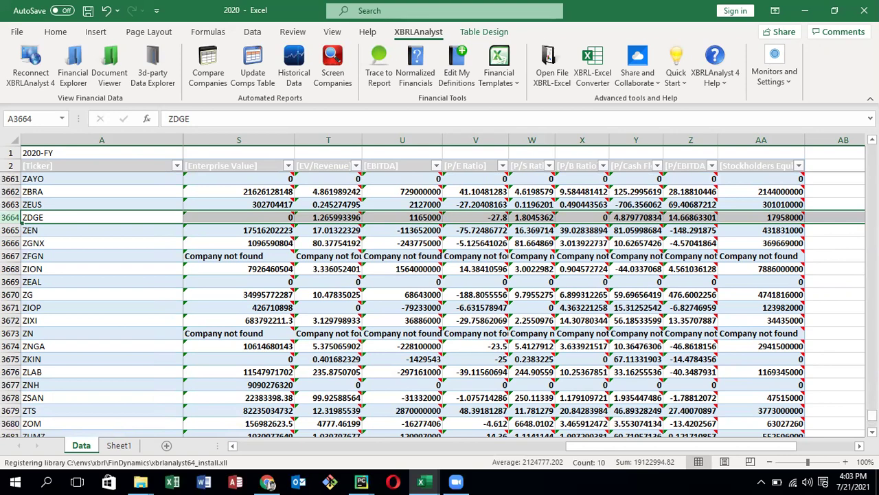
{"action": "scroll", "coordinate": [830, 408], "scroll_direction": "down", "scroll_amount": 7}
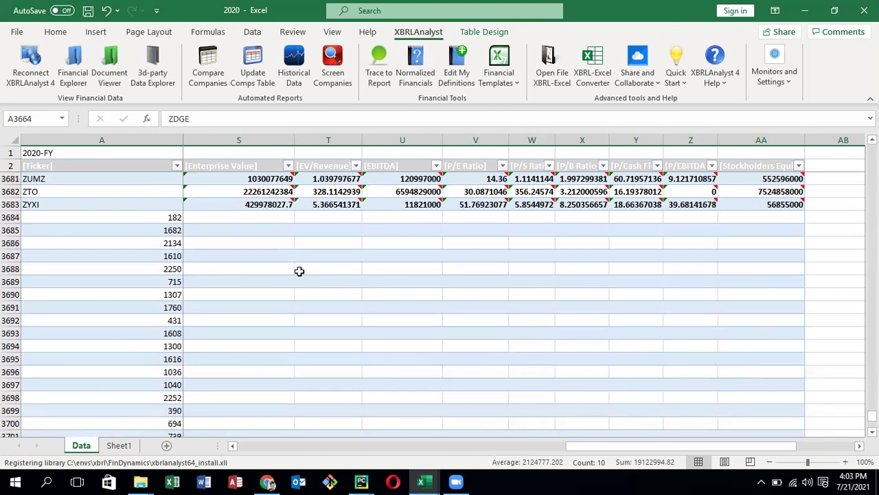
Delete rows 3684 through 3780, the number-only entries below ticker ZYXI on the Data sheet
{"action": "left_click", "coordinate": [126, 215]}
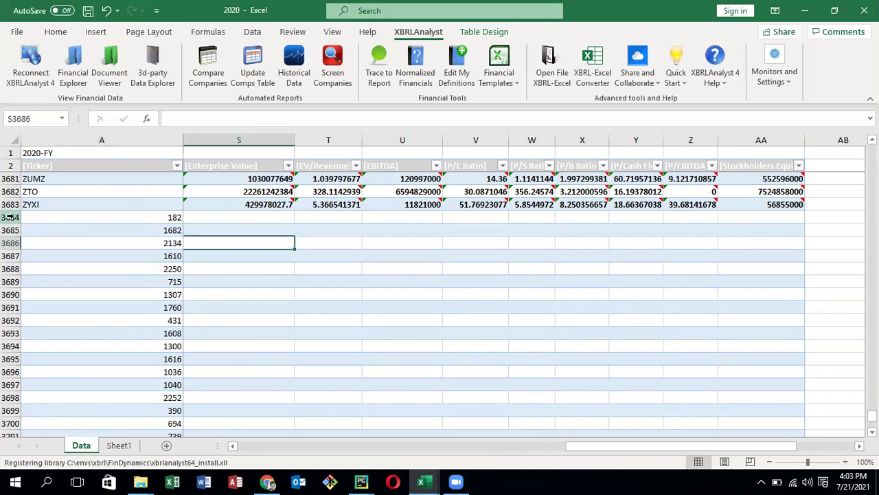
{"action": "left_click", "coordinate": [10, 217]}
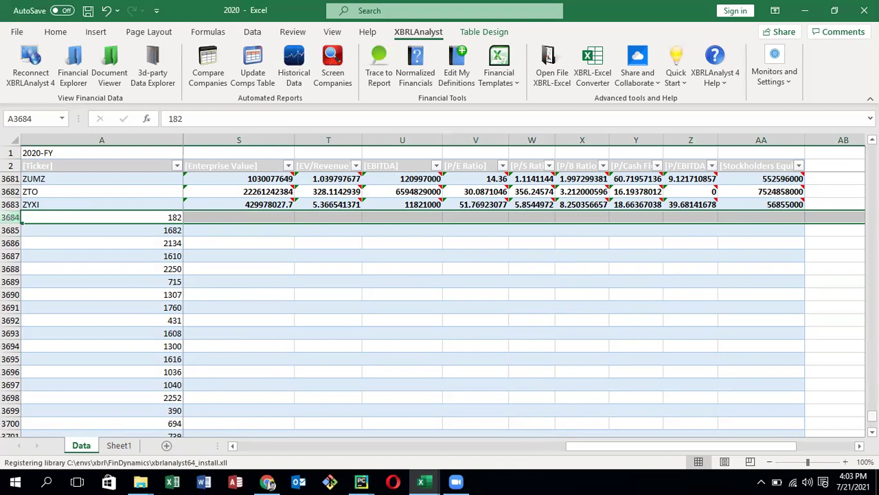
{"action": "left_click_drag", "start_coordinate": [872, 416], "coordinate": [871, 421]}
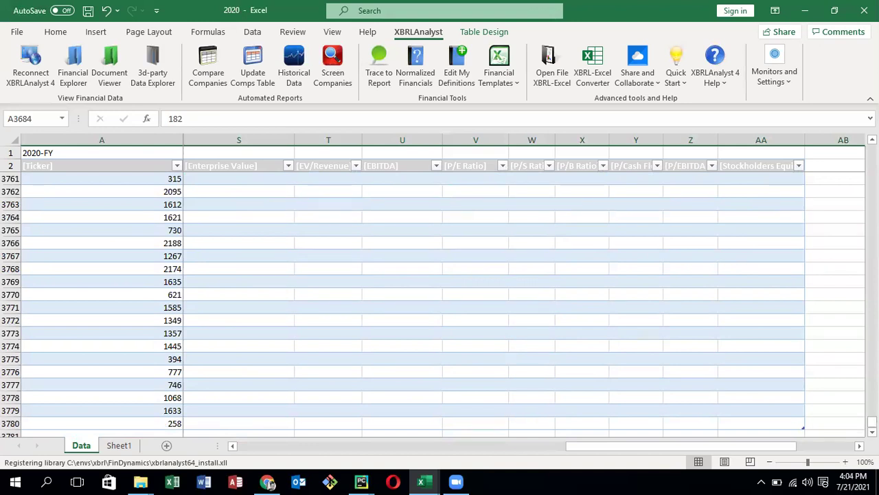
{"action": "scroll", "coordinate": [547, 57], "scroll_direction": "down", "scroll_amount": 1}
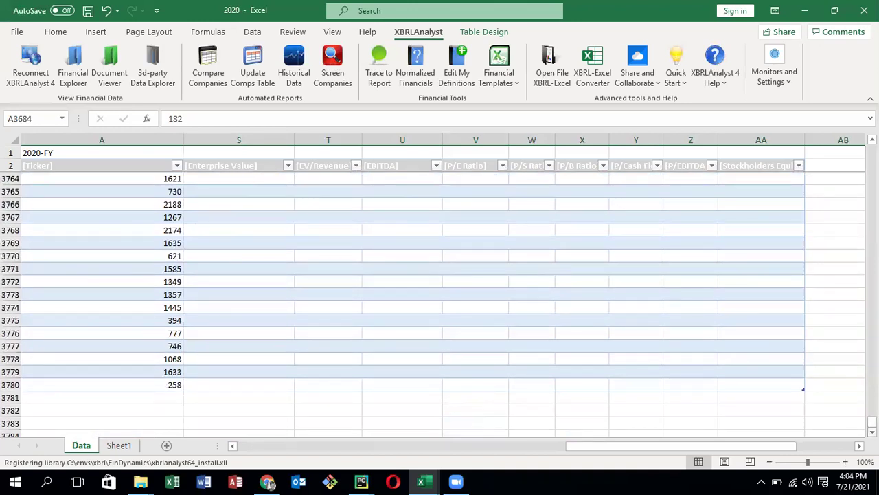
{"action": "left_click", "coordinate": [9, 385], "text": "shift"}
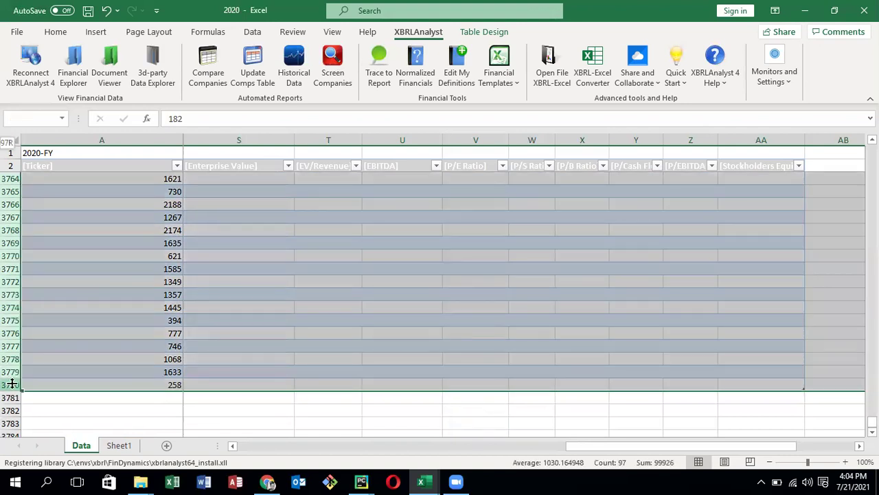
{"action": "right_click", "coordinate": [11, 260]}
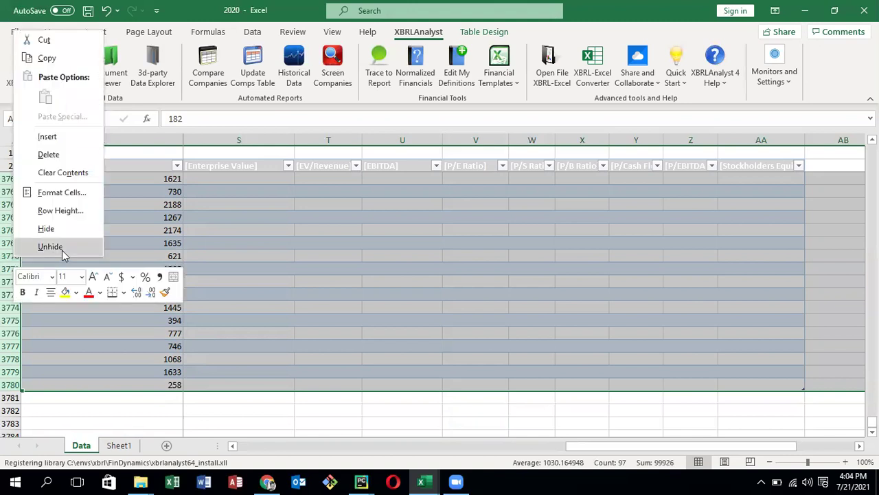
{"action": "left_click", "coordinate": [50, 155]}
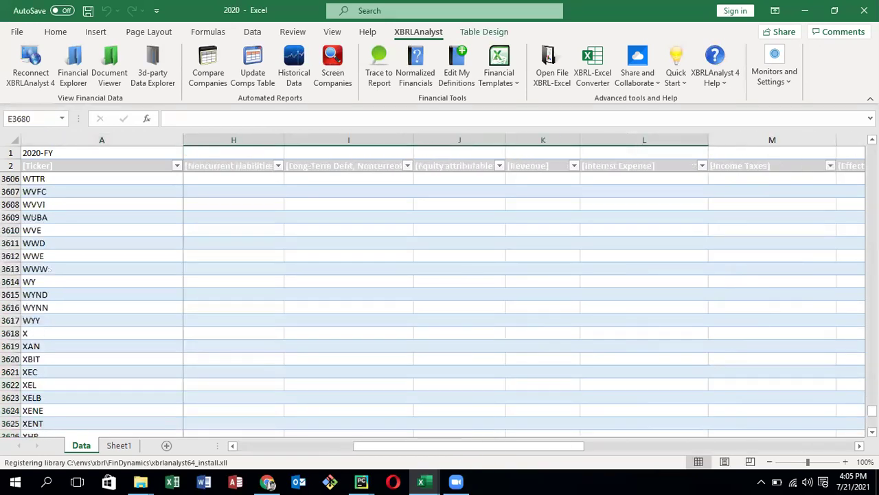
Examine the 2020-FY values on the Data sheet from ticker A down to the COLD–CPAH rows
{"action": "left_click_drag", "start_coordinate": [872, 410], "coordinate": [873, 147]}
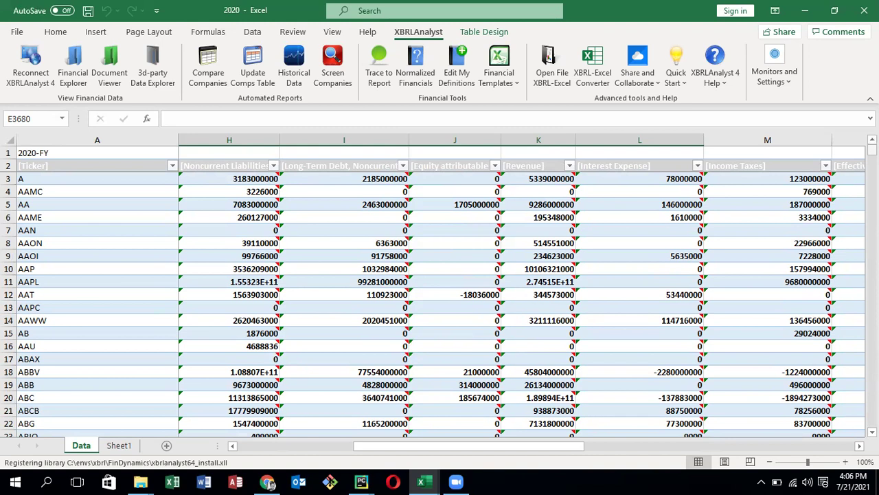
{"action": "left_click", "coordinate": [63, 178]}
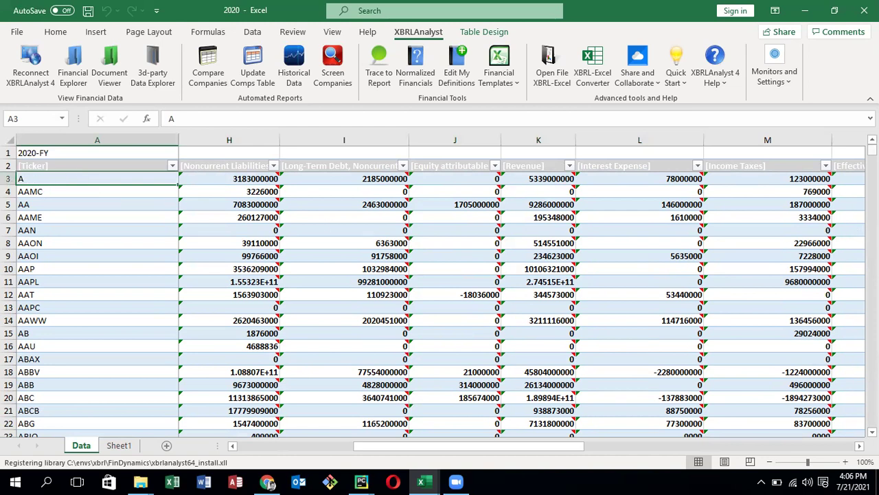
{"action": "mouse_move", "coordinate": [872, 146]}
{"action": "left_mouse_down"}
{"action": "mouse_move", "coordinate": [873, 428]}
{"action": "mouse_move", "coordinate": [872, 148]}
{"action": "left_mouse_up"}
{"action": "scroll", "coordinate": [440, 302], "scroll_direction": "down", "scroll_amount": 7}
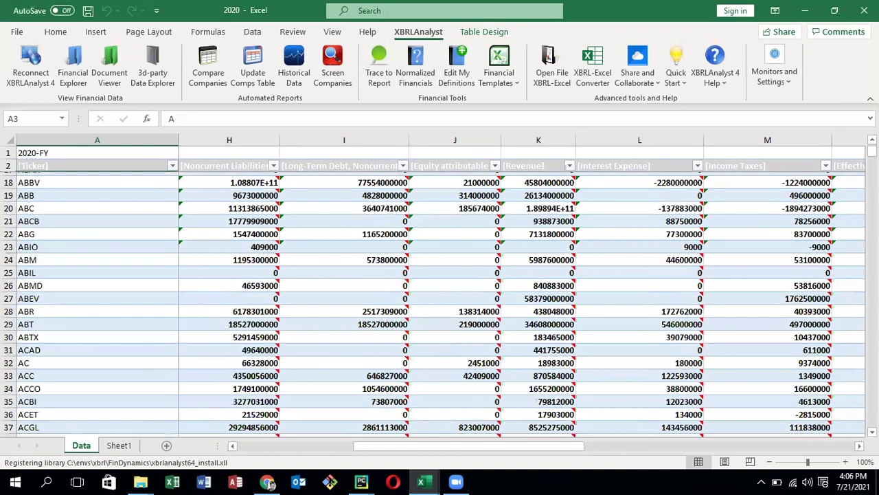
{"action": "scroll", "coordinate": [439, 302], "scroll_direction": "down", "scroll_amount": 18}
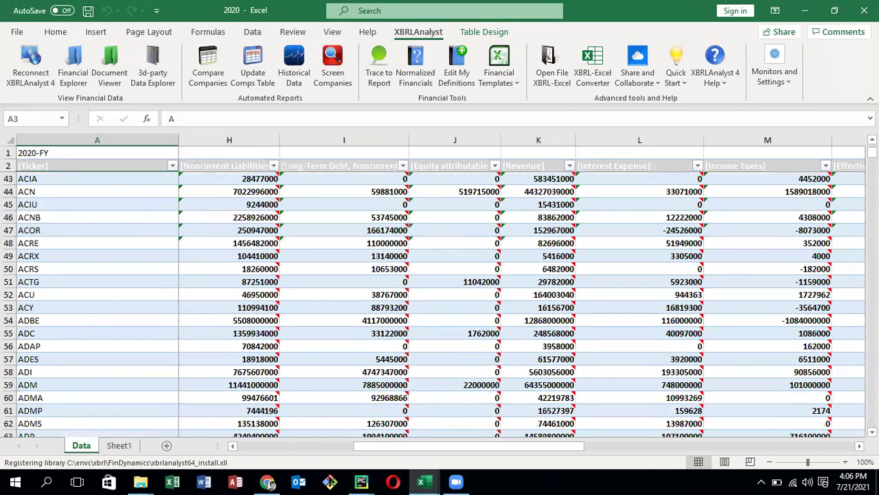
{"action": "scroll", "coordinate": [440, 303], "scroll_direction": "down", "scroll_amount": 15}
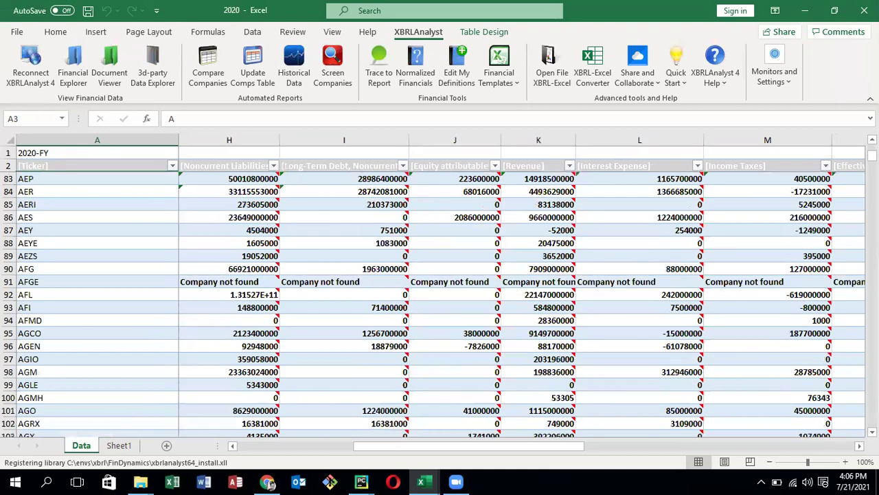
{"action": "scroll", "coordinate": [439, 303], "scroll_direction": "down", "scroll_amount": 20}
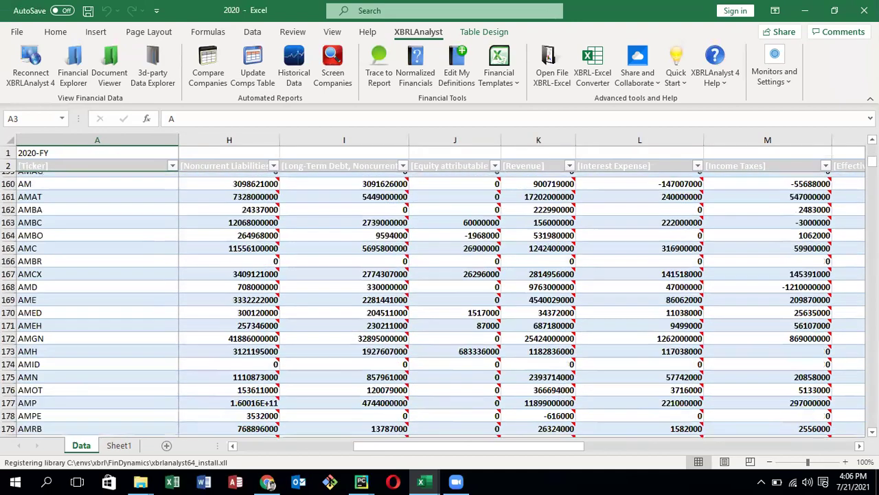
{"action": "scroll", "coordinate": [440, 302], "scroll_direction": "down", "scroll_amount": 20}
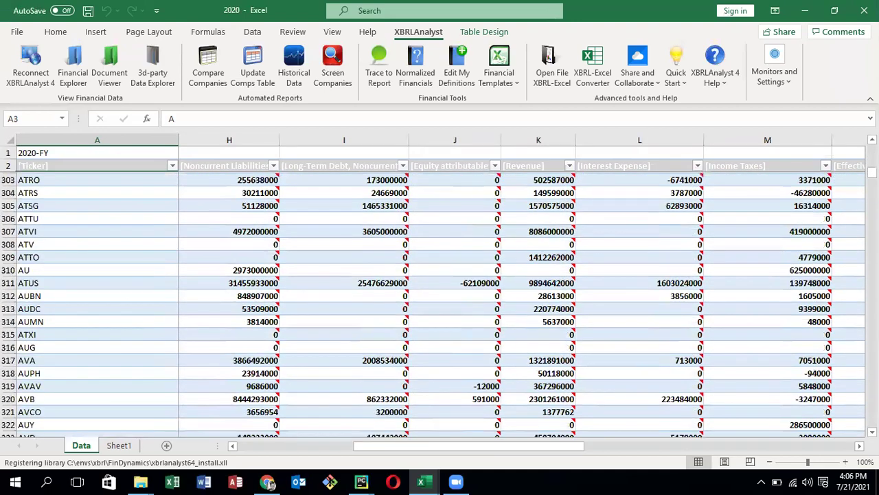
{"action": "scroll", "coordinate": [440, 302], "scroll_direction": "down", "scroll_amount": 20}
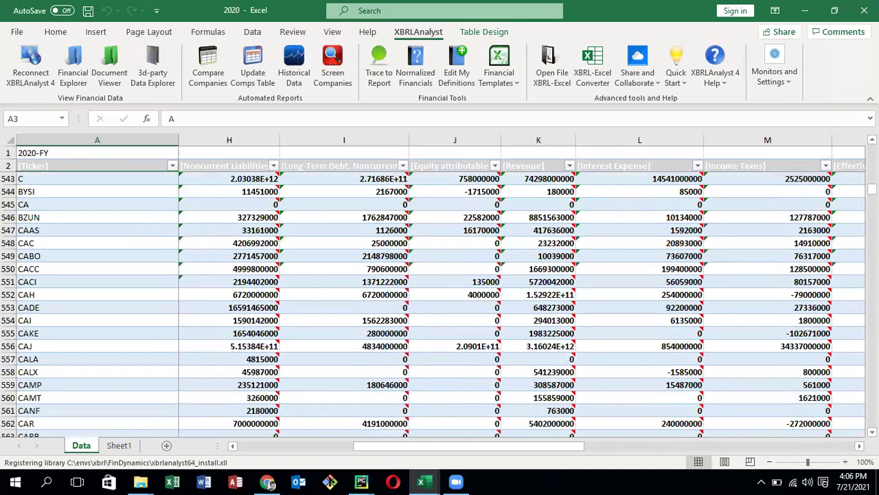
{"action": "scroll", "coordinate": [440, 302], "scroll_direction": "down", "scroll_amount": 20}
{"action": "scroll", "coordinate": [439, 302], "scroll_direction": "down", "scroll_amount": 20}
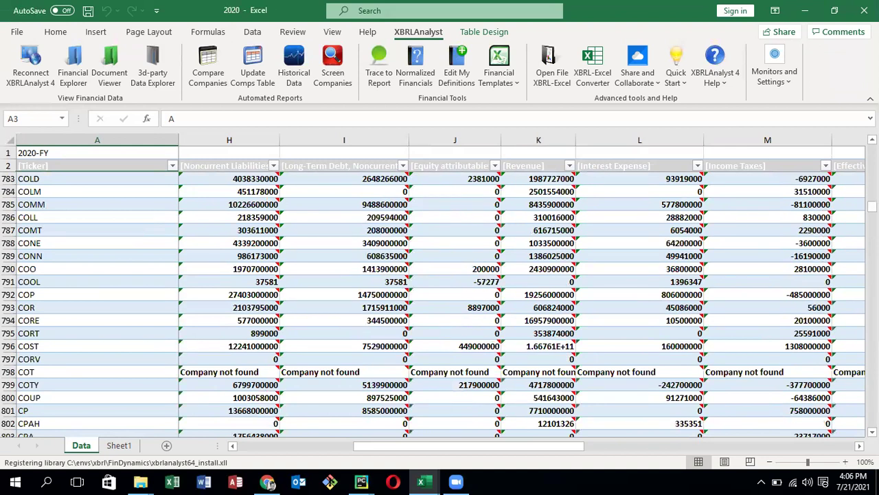
Examine the rows between tickers FICO and ELLI on the Data sheet for missing financial values
{"action": "left_click_drag", "start_coordinate": [872, 205], "coordinate": [852, 247]}
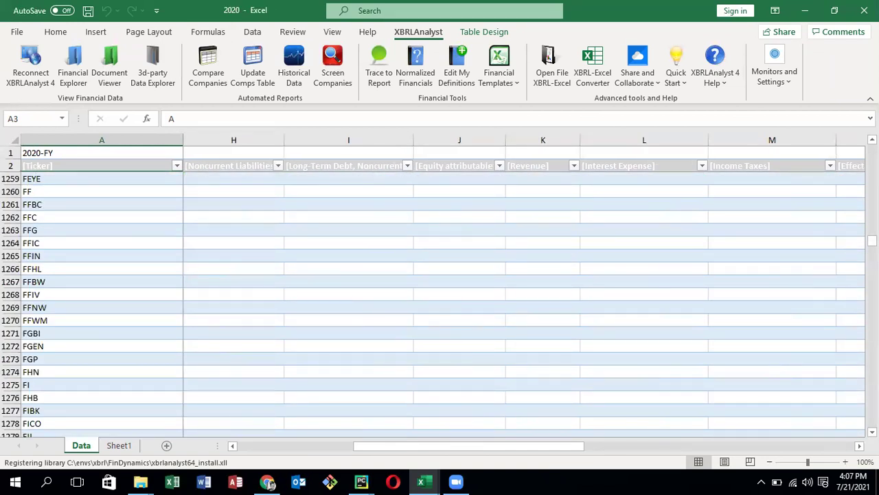
{"action": "scroll", "coordinate": [432, 303], "scroll_direction": "up", "scroll_amount": 7}
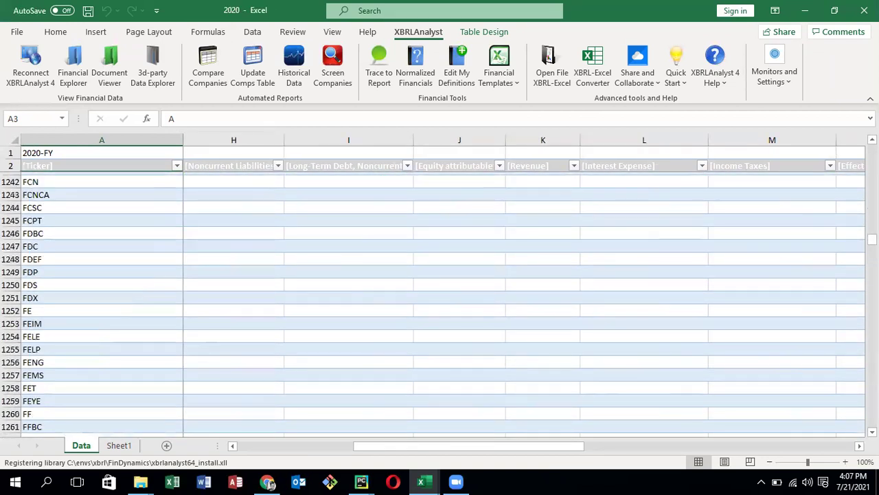
{"action": "scroll", "coordinate": [433, 302], "scroll_direction": "up", "scroll_amount": 7}
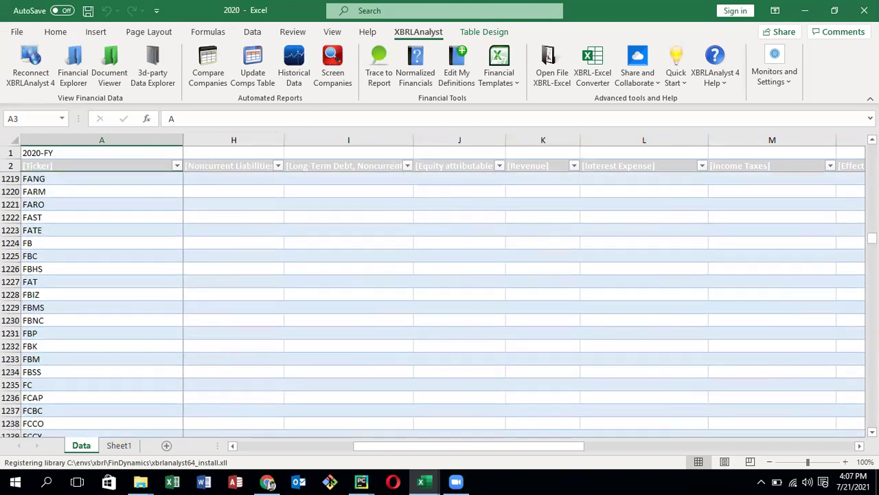
{"action": "scroll", "coordinate": [433, 302], "scroll_direction": "up", "scroll_amount": 7}
{"action": "scroll", "coordinate": [433, 302], "scroll_direction": "up", "scroll_amount": 7}
{"action": "scroll", "coordinate": [433, 302], "scroll_direction": "up", "scroll_amount": 7}
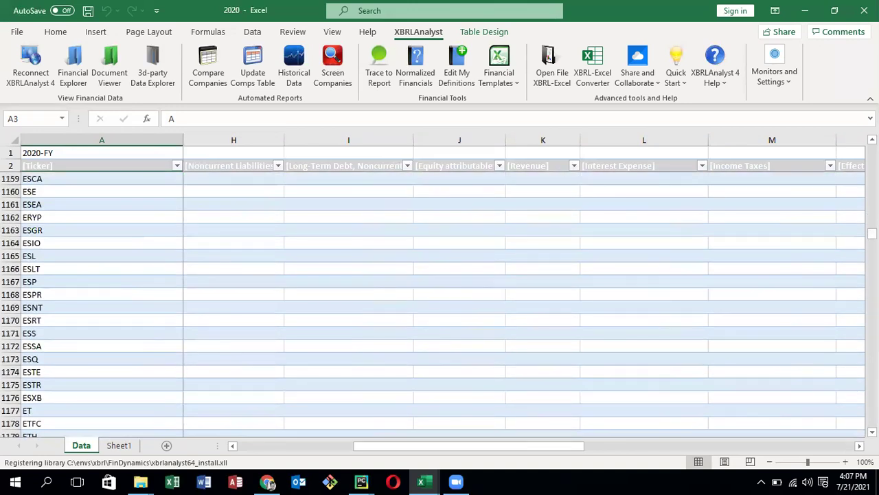
{"action": "scroll", "coordinate": [433, 302], "scroll_direction": "up", "scroll_amount": 7}
{"action": "scroll", "coordinate": [432, 302], "scroll_direction": "up", "scroll_amount": 7}
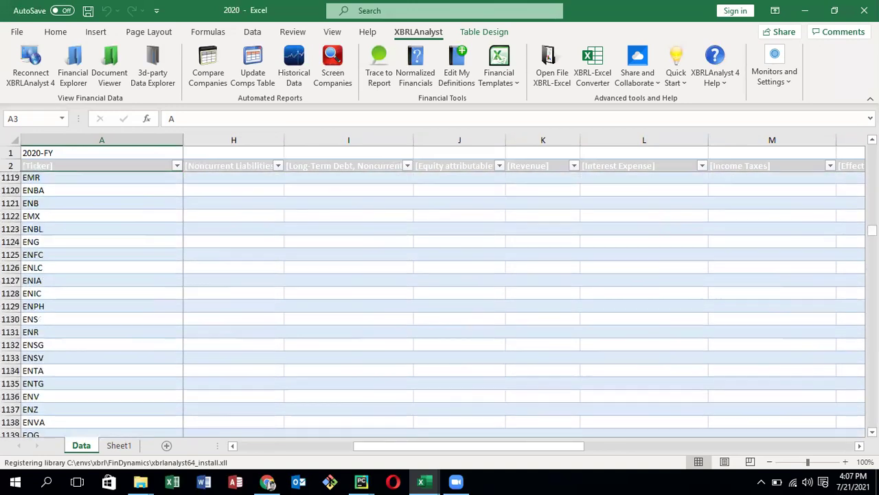
{"action": "scroll", "coordinate": [433, 303], "scroll_direction": "up", "scroll_amount": 7}
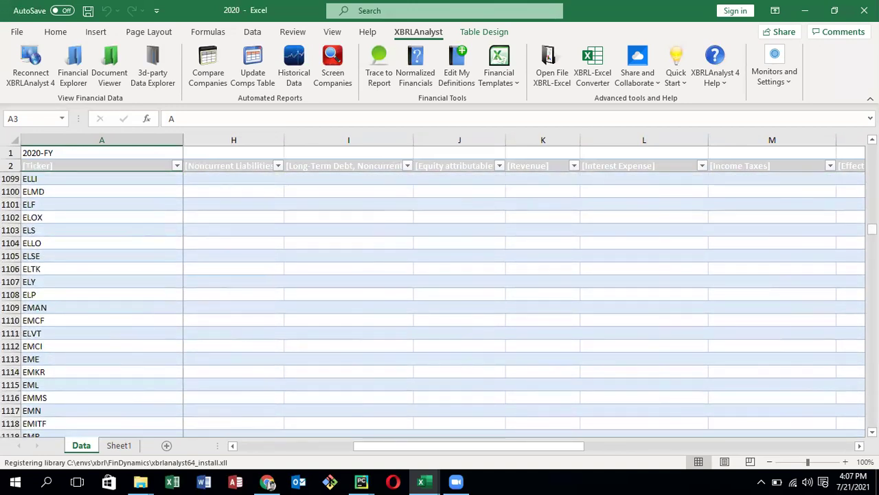
Fill the ticker A formulas in B3:AA3, Operating Income through Stockholders Equity, down to row 354 on the Data sheet
{"action": "left_click_drag", "start_coordinate": [872, 229], "coordinate": [872, 147]}
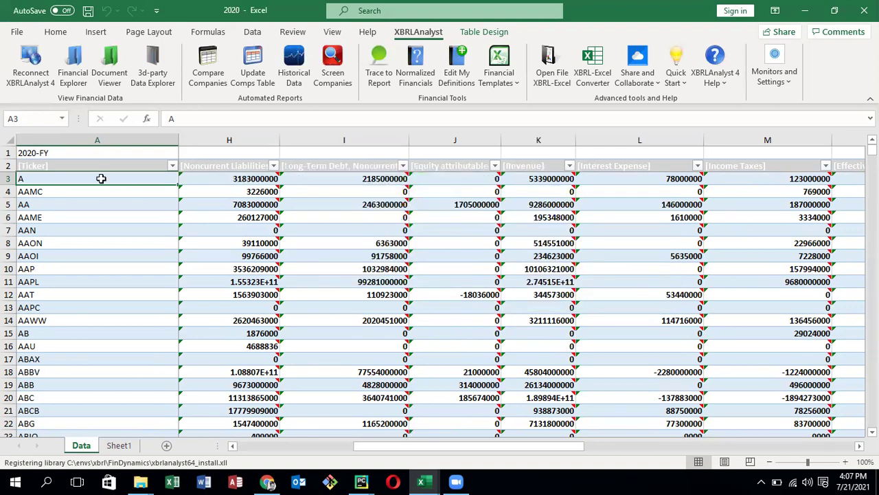
{"action": "left_click", "coordinate": [233, 179]}
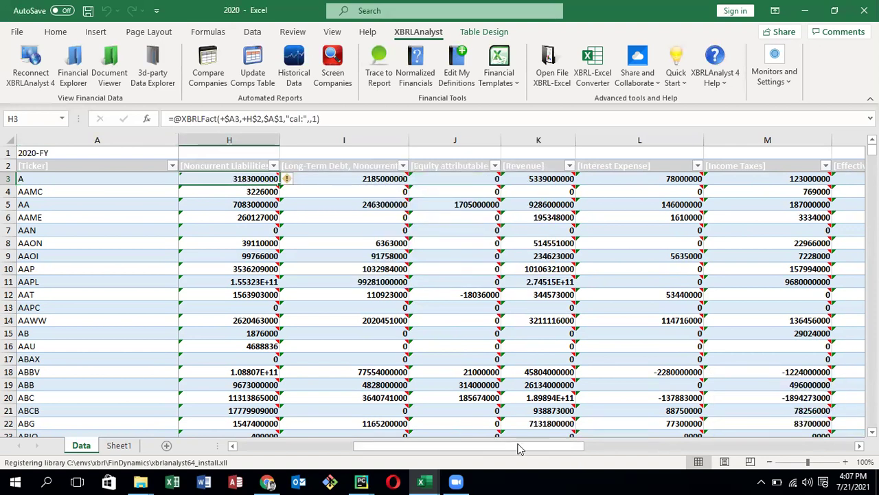
{"action": "left_click_drag", "start_coordinate": [515, 446], "coordinate": [178, 443]}
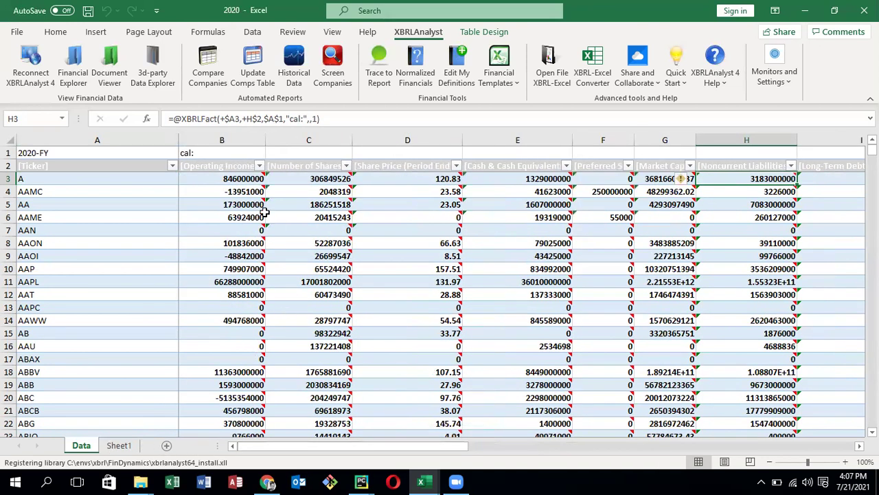
{"action": "left_click", "coordinate": [224, 178]}
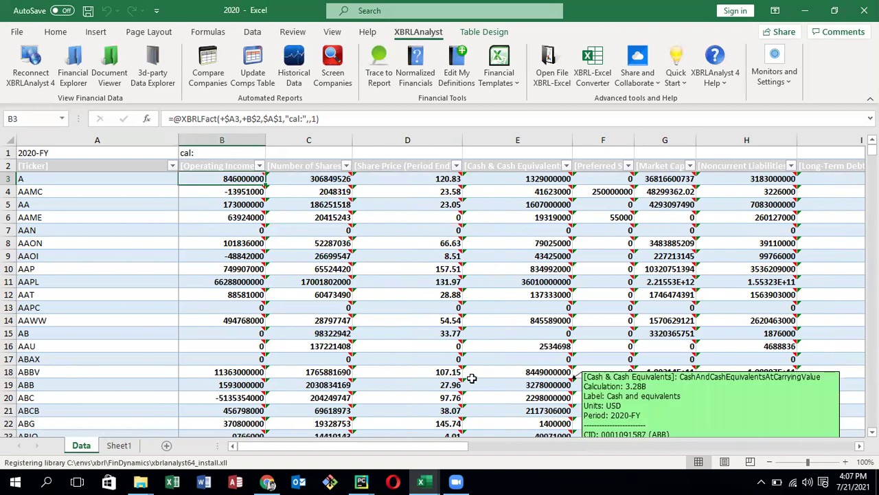
{"action": "left_click_drag", "start_coordinate": [453, 450], "coordinate": [838, 448]}
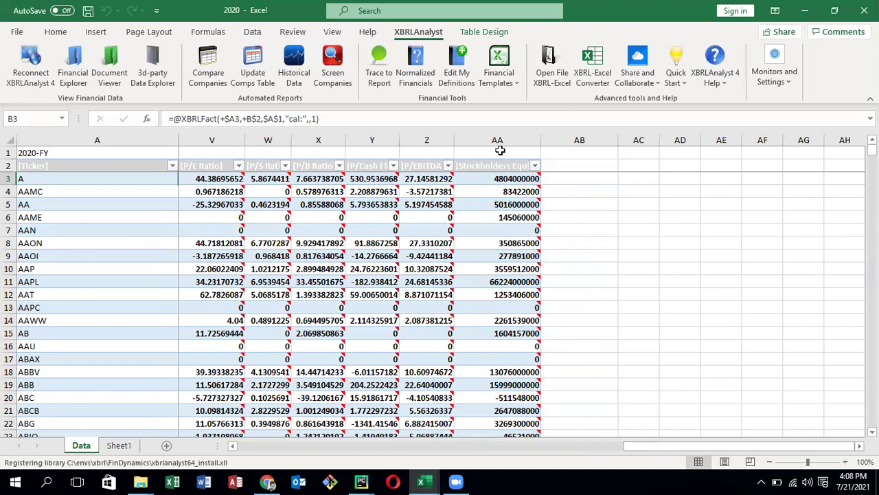
{"action": "mouse_move", "coordinate": [514, 176]}
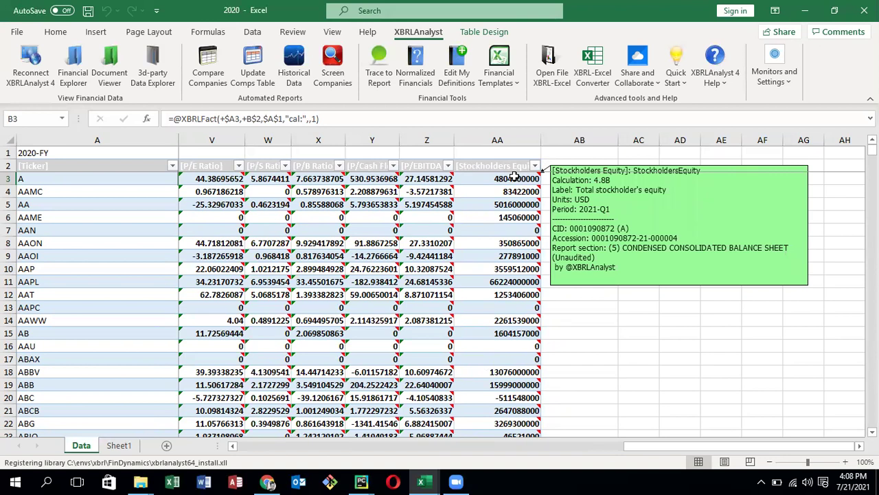
{"action": "left_click", "coordinate": [514, 176], "text": "shift"}
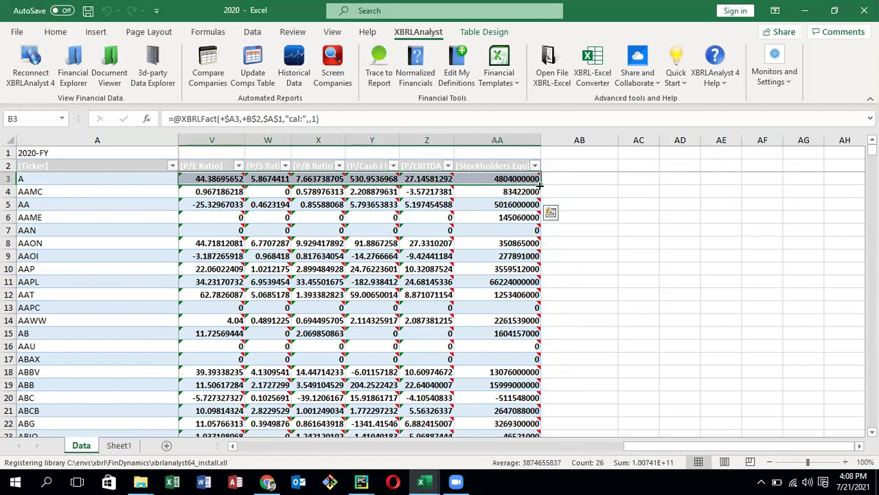
{"action": "left_click_drag", "start_coordinate": [541, 184], "coordinate": [573, 480]}
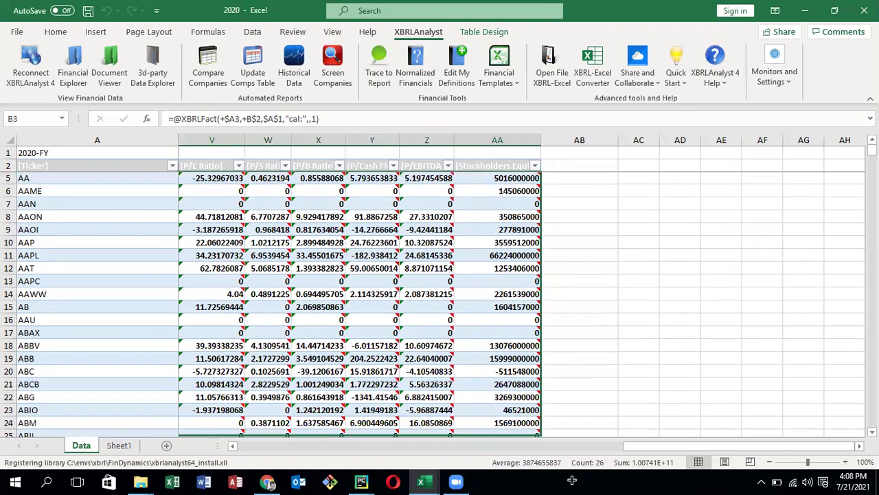
{"action": "scroll", "coordinate": [572, 479], "scroll_direction": "down", "scroll_amount": 5}
{"action": "scroll", "coordinate": [572, 479], "scroll_direction": "down", "scroll_amount": 20}
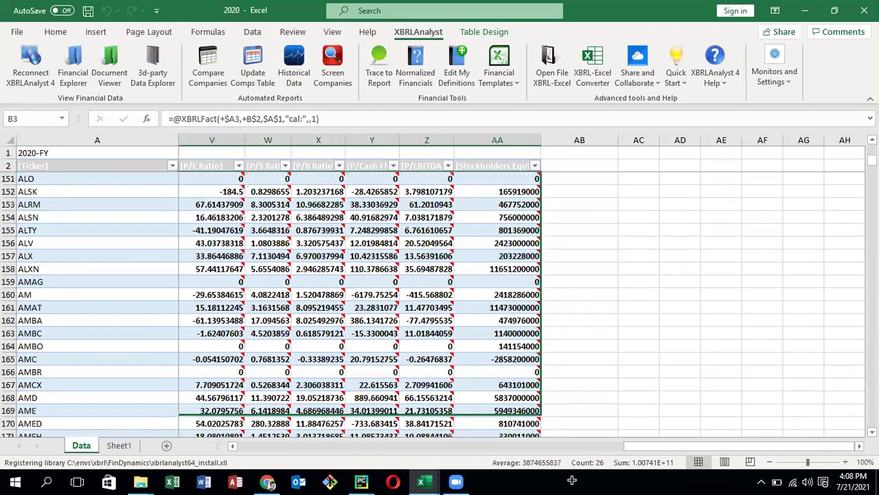
{"action": "scroll", "coordinate": [571, 479], "scroll_direction": "down", "scroll_amount": 20}
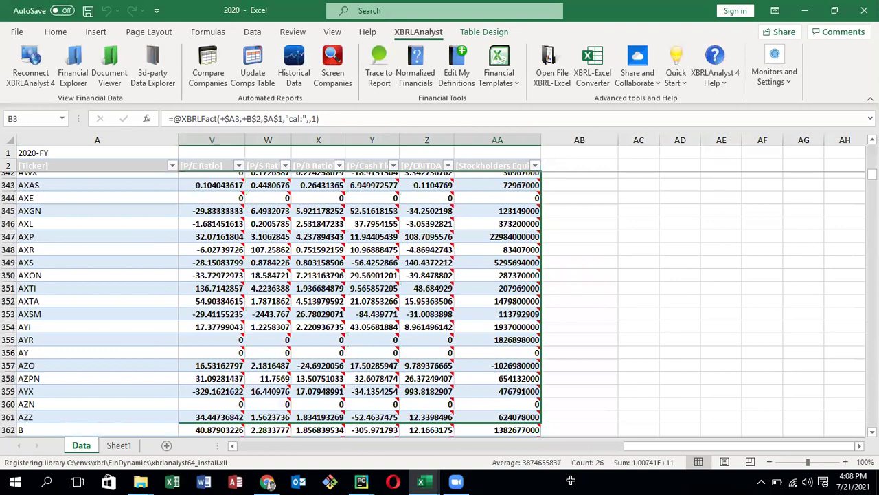
{"action": "scroll", "coordinate": [571, 479], "scroll_direction": "down", "scroll_amount": 20}
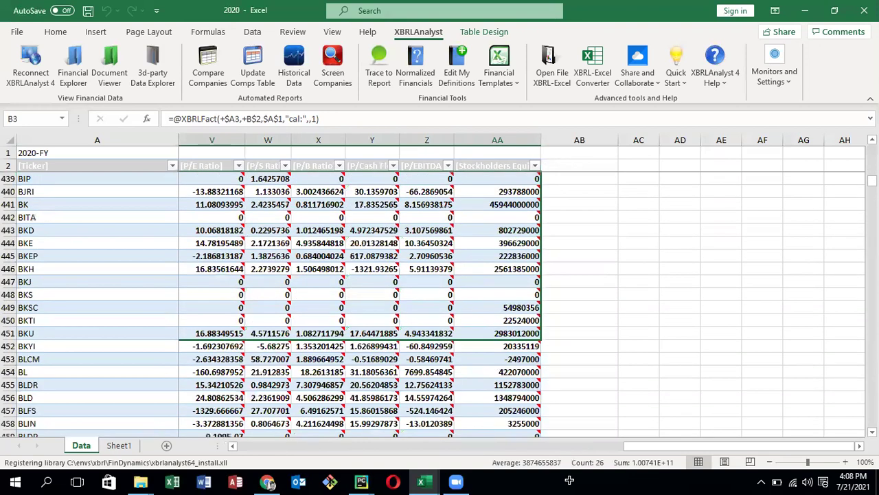
{"action": "scroll", "coordinate": [556, 275], "scroll_direction": "down", "scroll_amount": 20}
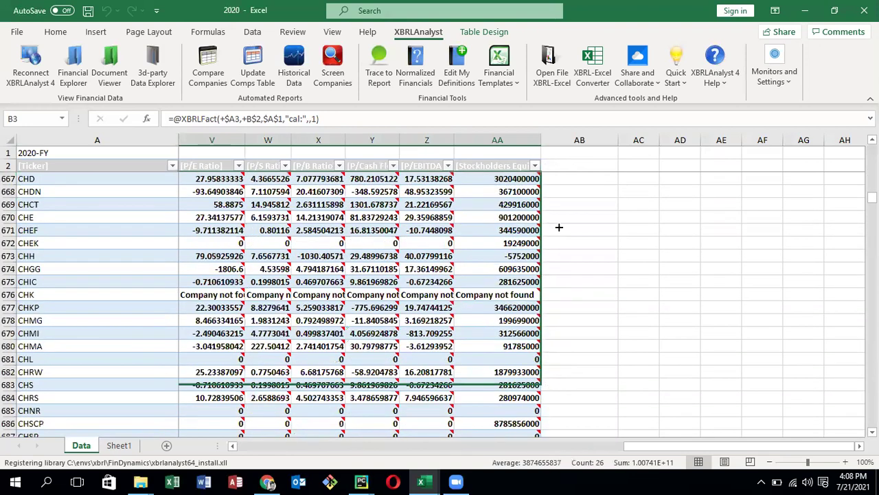
{"action": "scroll", "coordinate": [559, 213], "scroll_direction": "down", "scroll_amount": 18}
{"action": "left_click_drag", "start_coordinate": [543, 187], "coordinate": [539, 179]}
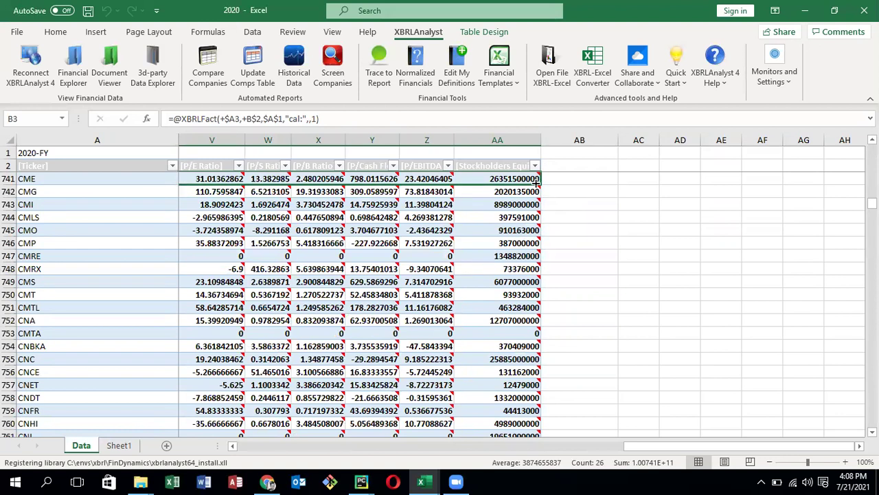
{"action": "mouse_move", "coordinate": [536, 152]}
{"action": "left_mouse_down"}
{"action": "mouse_move", "coordinate": [530, 31]}
{"action": "mouse_move", "coordinate": [522, 158]}
{"action": "left_mouse_up"}
{"action": "scroll", "coordinate": [514, 253], "scroll_direction": "up", "scroll_amount": 19}
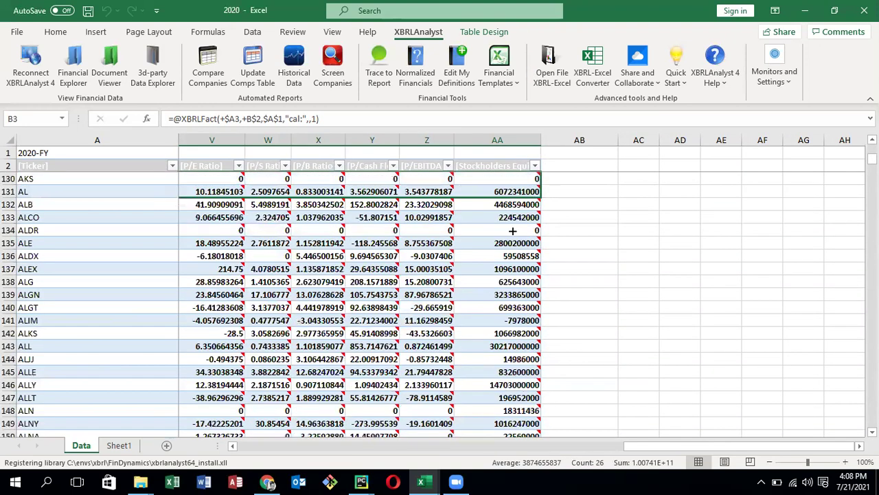
{"action": "scroll", "coordinate": [505, 419], "scroll_direction": "up", "scroll_amount": 4}
{"action": "left_click_drag", "start_coordinate": [505, 419], "coordinate": [531, 261]}
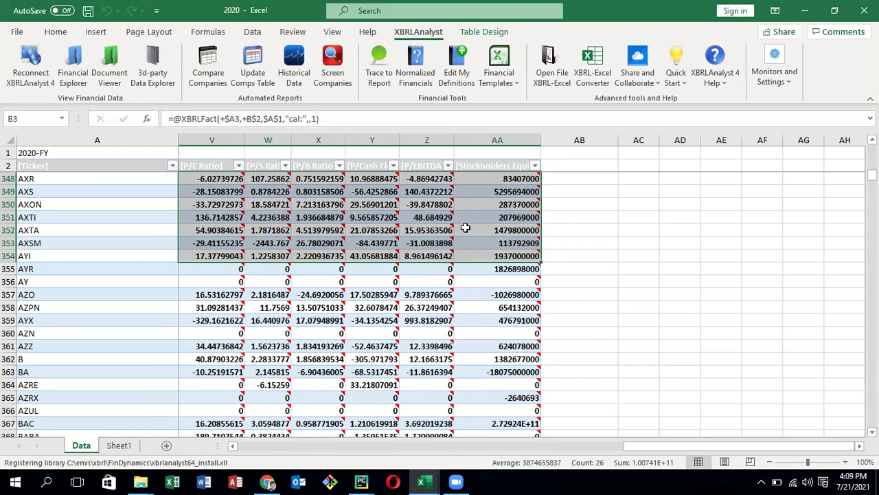
Select B3:AA353 on the Data sheet and delete the notes from those cells
{"action": "mouse_move", "coordinate": [532, 216]}
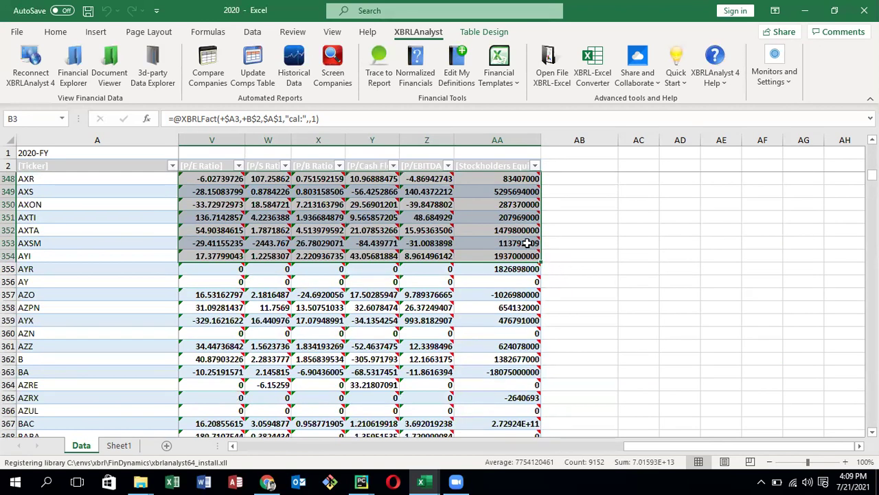
{"action": "mouse_move", "coordinate": [527, 243]}
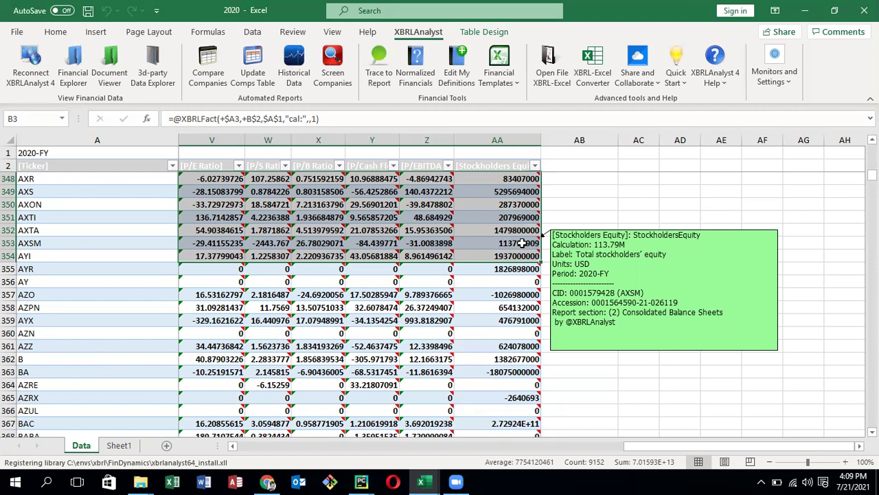
{"action": "left_click_drag", "start_coordinate": [522, 243], "coordinate": [522, 243]}
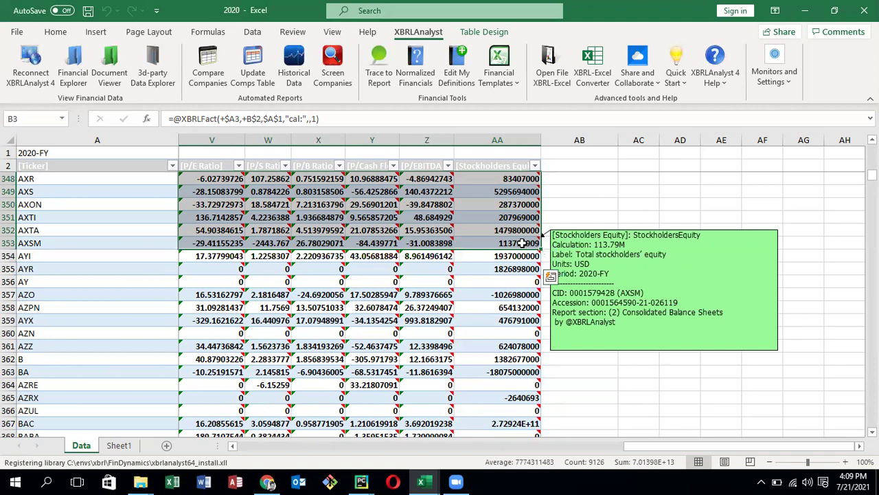
{"action": "right_click", "coordinate": [514, 220]}
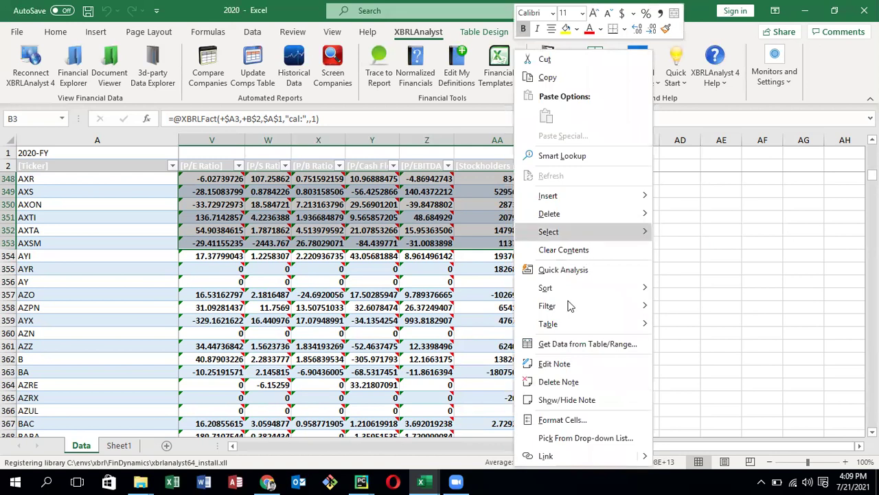
{"action": "left_click", "coordinate": [568, 383]}
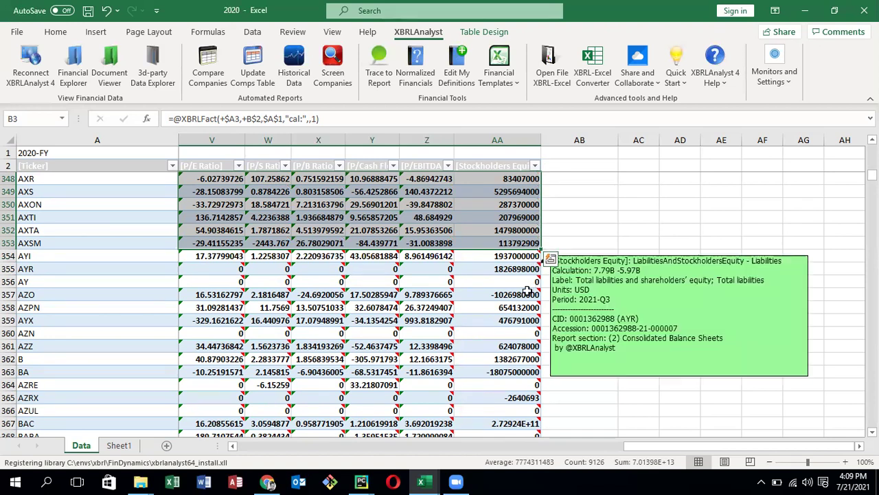
Replace the formulas in B3:AA353 on the Data sheet with their plain values by copying and pasting values in place
{"action": "mouse_move", "coordinate": [522, 306]}
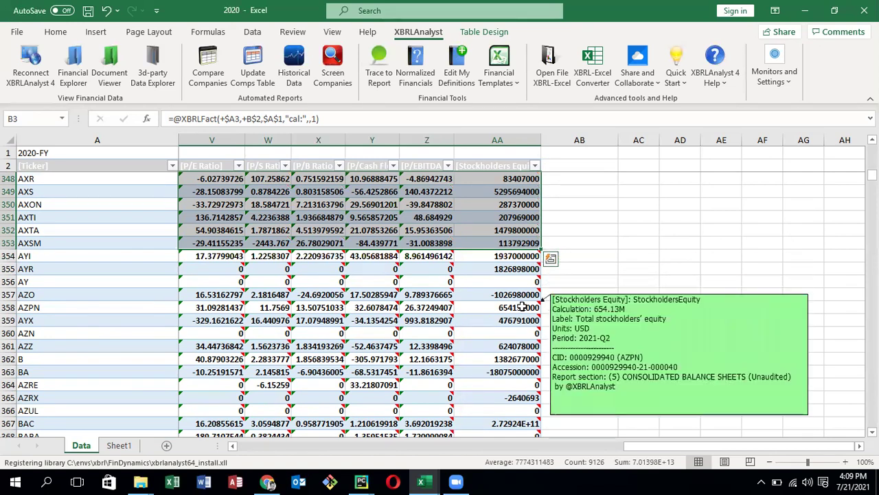
{"action": "right_click", "coordinate": [502, 206]}
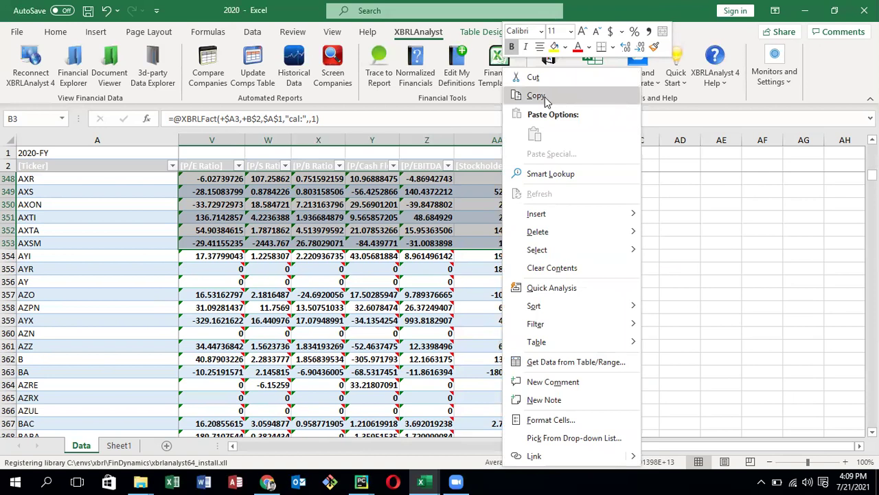
{"action": "left_click", "coordinate": [544, 97]}
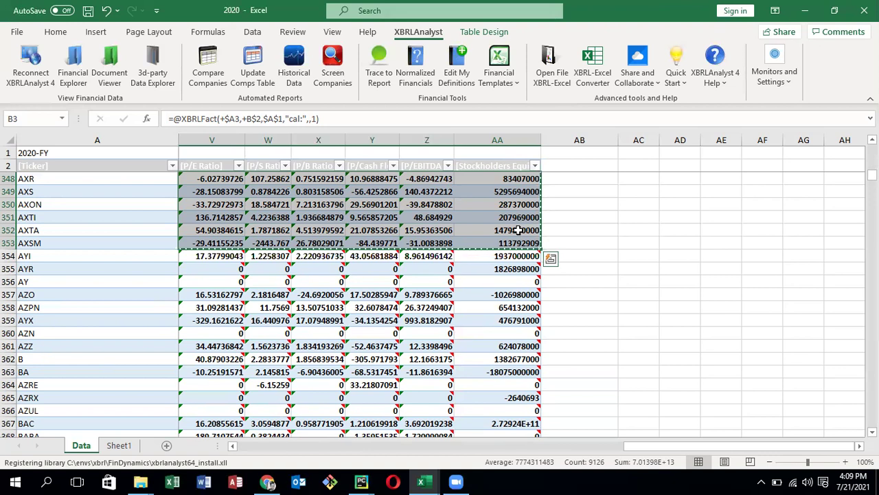
{"action": "right_click", "coordinate": [519, 235]}
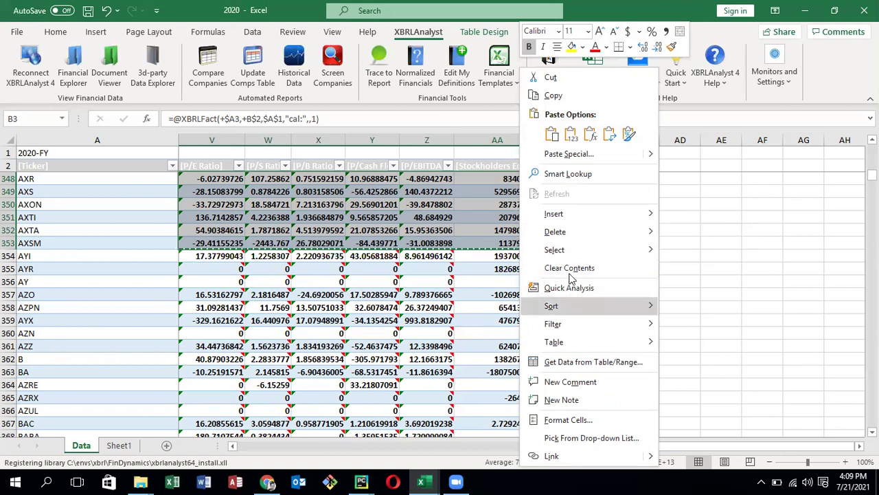
{"action": "left_click", "coordinate": [571, 135]}
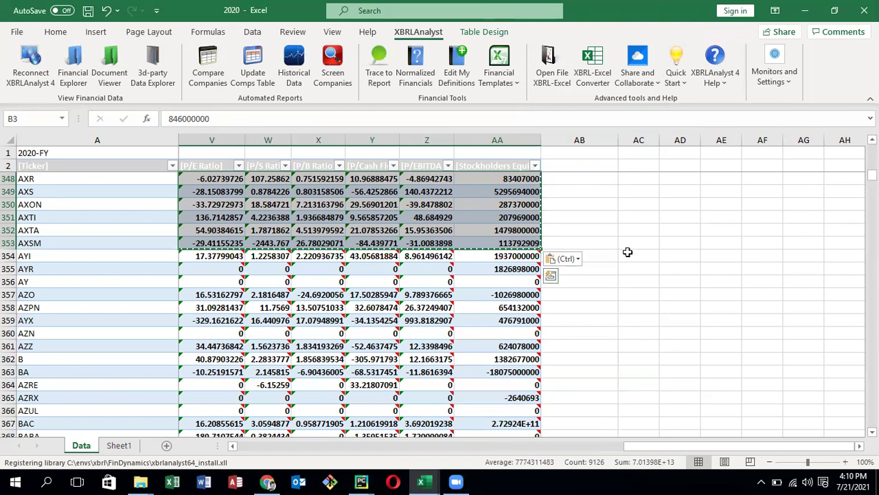
Fill the ticker AYI formulas in B354:AA354, Operating Income through Stockholders Equity, down to row 2073 on the Data sheet
{"action": "left_click_drag", "start_coordinate": [580, 446], "coordinate": [169, 408]}
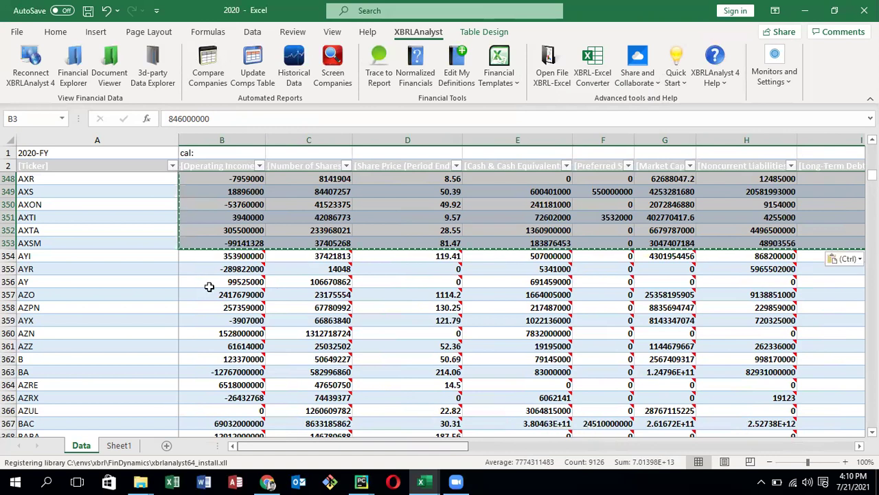
{"action": "left_click", "coordinate": [234, 252]}
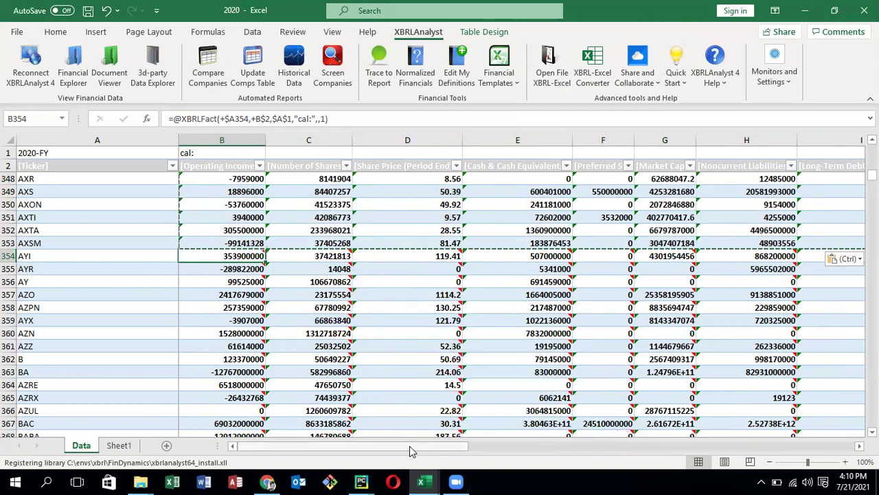
{"action": "left_click_drag", "start_coordinate": [433, 448], "coordinate": [563, 257]}
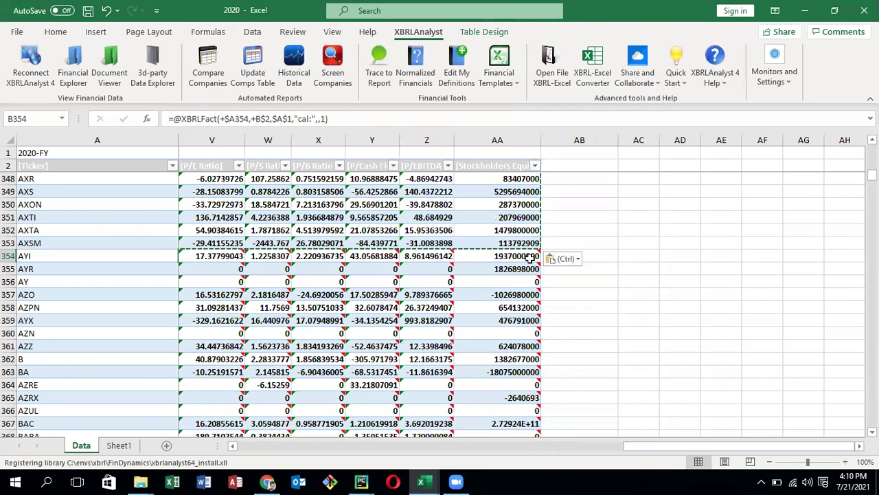
{"action": "mouse_move", "coordinate": [527, 255]}
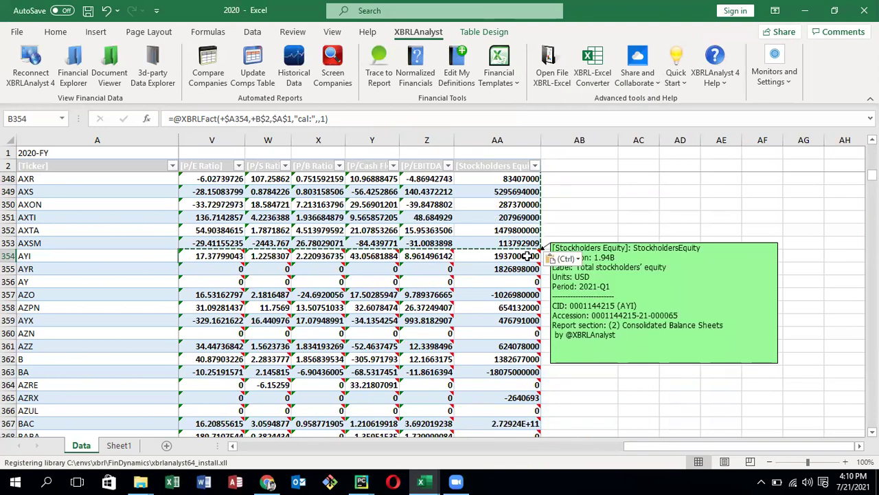
{"action": "left_click", "coordinate": [526, 255], "text": "shift"}
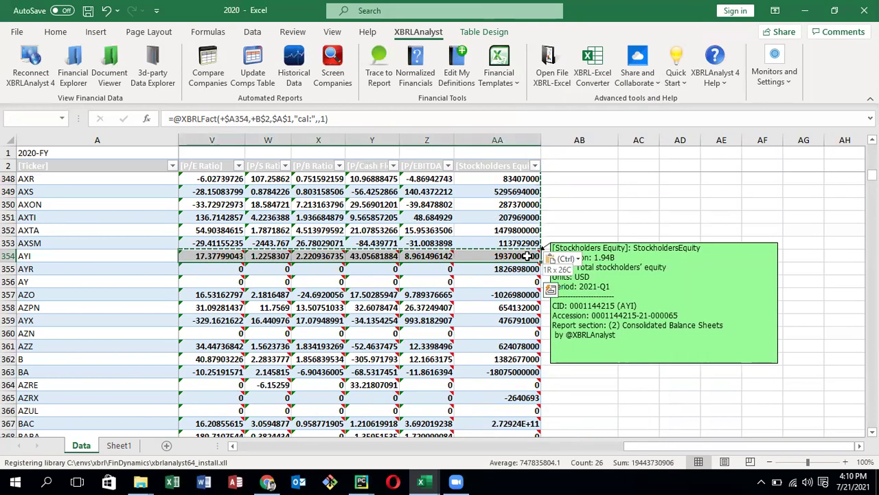
{"action": "mouse_move", "coordinate": [538, 266]}
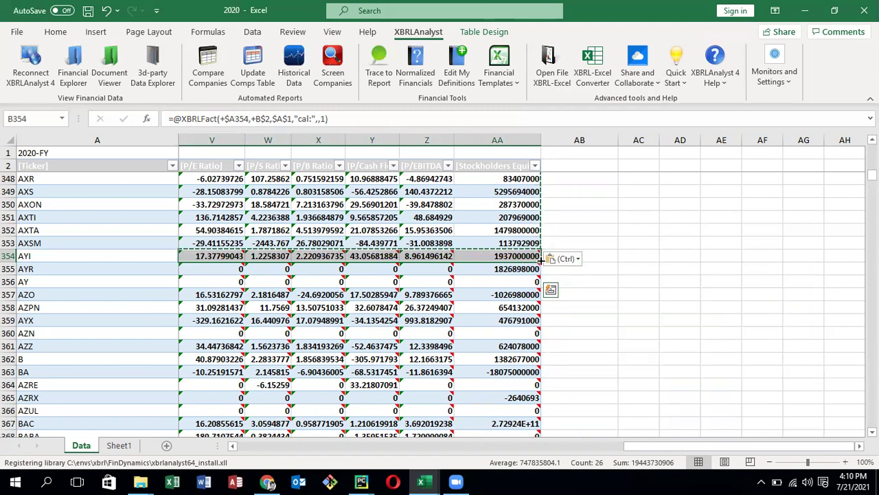
{"action": "left_click_drag", "start_coordinate": [533, 315], "coordinate": [526, 480]}
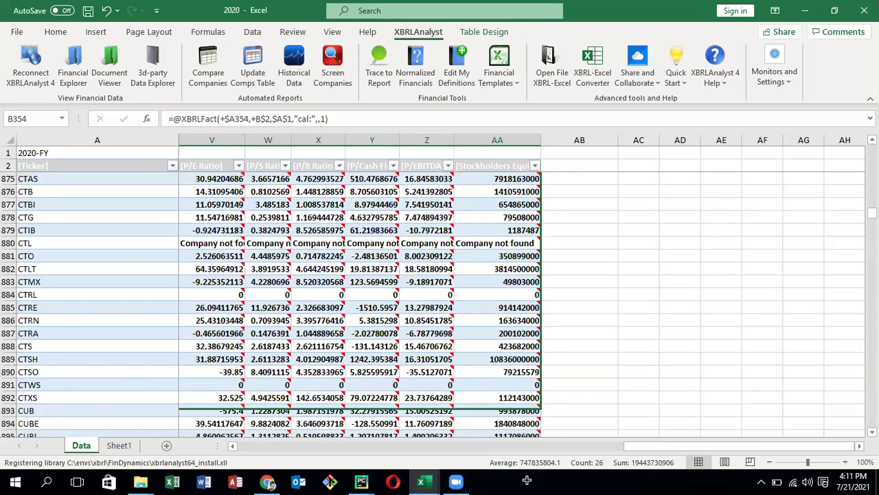
{"action": "left_click_drag", "start_coordinate": [527, 480], "coordinate": [549, 462]}
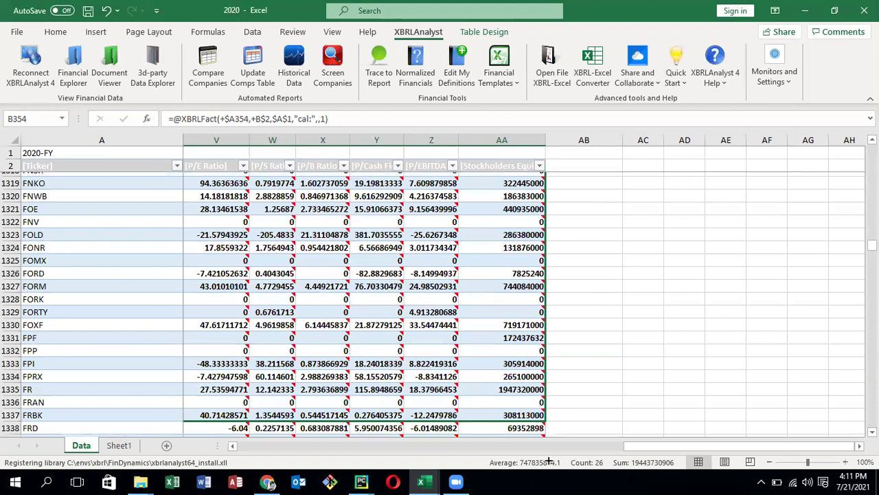
{"action": "left_click_drag", "start_coordinate": [549, 461], "coordinate": [560, 418]}
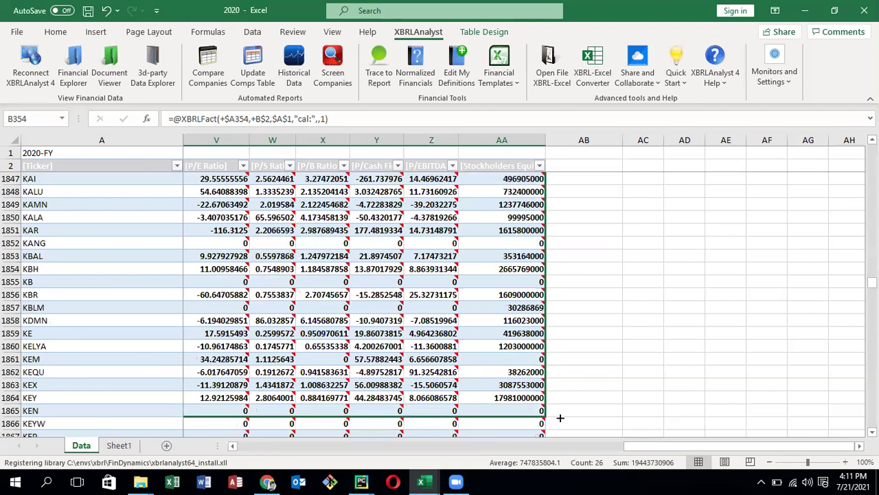
{"action": "left_click_drag", "start_coordinate": [560, 418], "coordinate": [560, 418]}
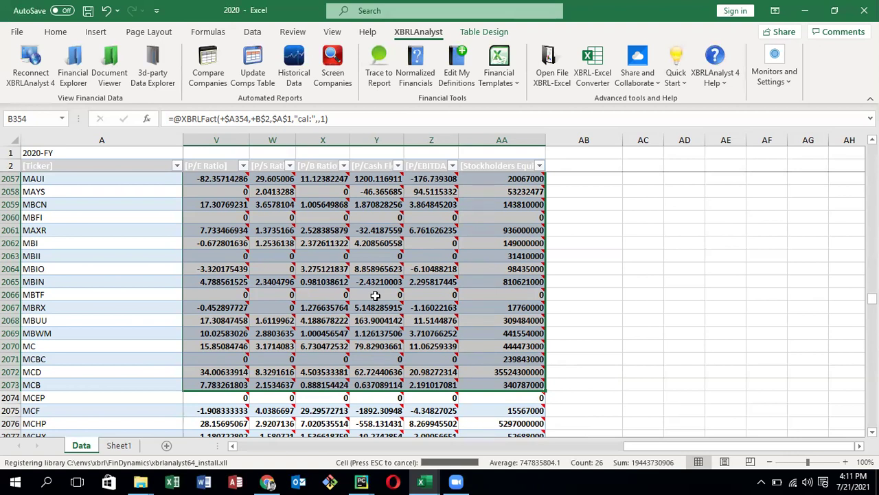
{"action": "right_click", "coordinate": [378, 257]}
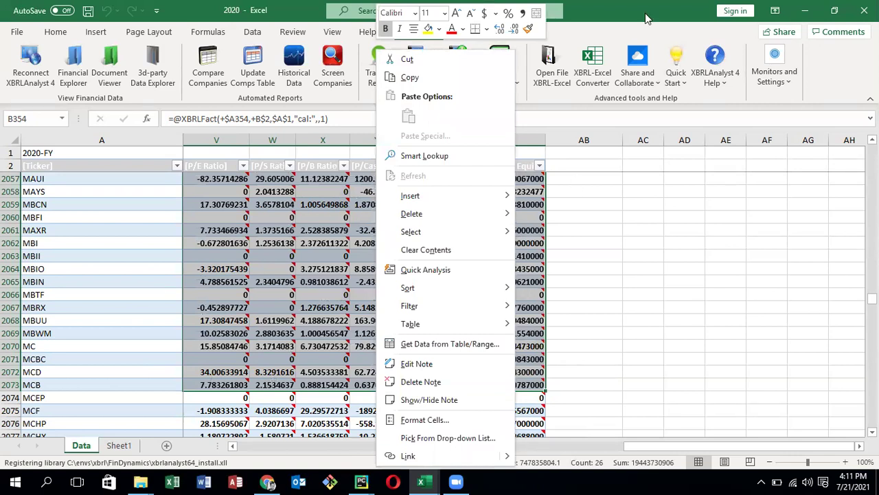
{"action": "left_click", "coordinate": [620, 17]}
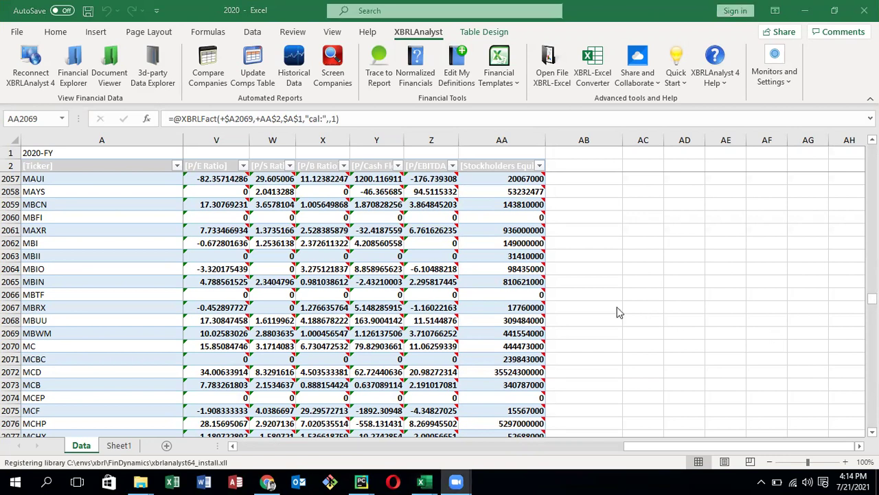
Inspect the Stockholders Equity cells for tickers ATVI, BDSI and BA to check whether they hold formulas or plain values
{"action": "mouse_move", "coordinate": [493, 275]}
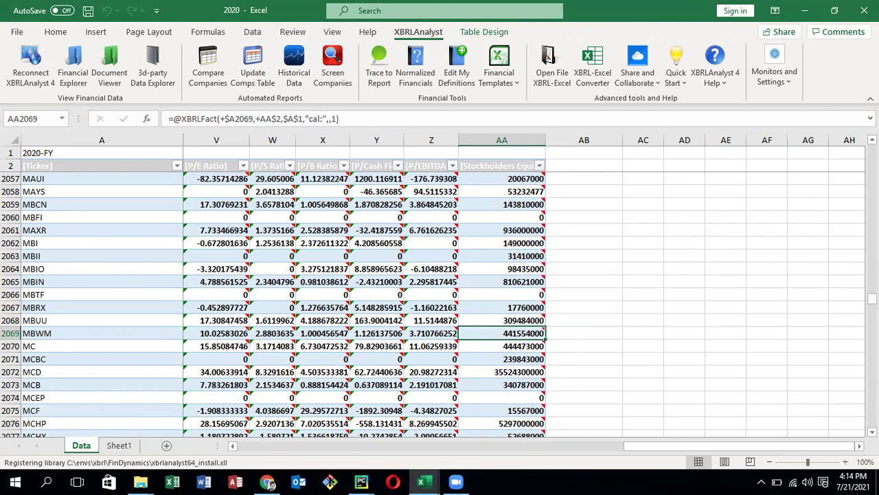
{"action": "left_click_drag", "start_coordinate": [872, 297], "coordinate": [872, 173]}
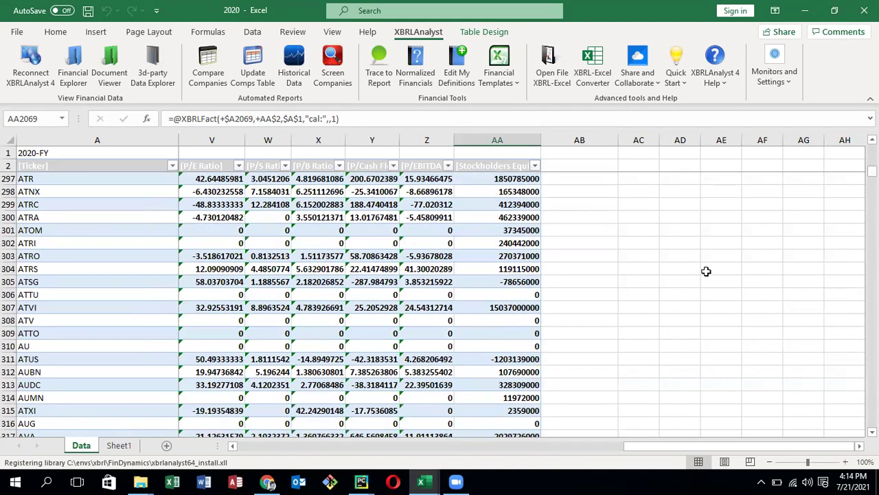
{"action": "left_click", "coordinate": [527, 309]}
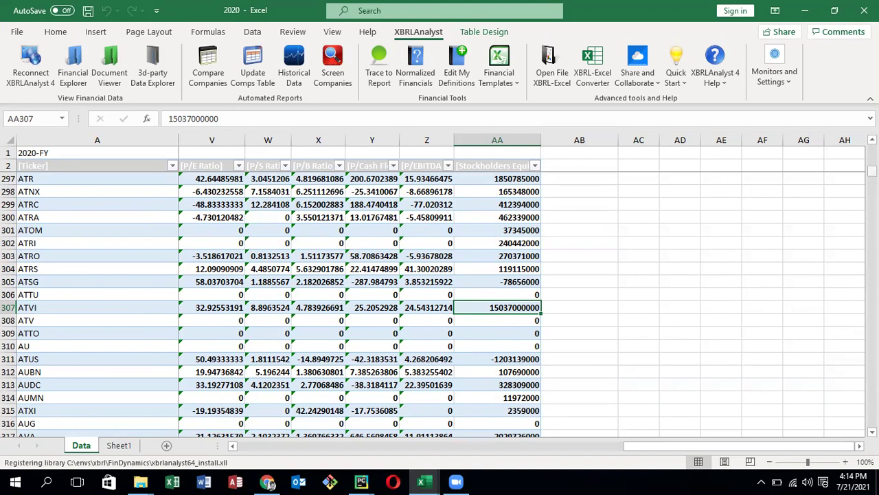
{"action": "left_click_drag", "start_coordinate": [871, 171], "coordinate": [871, 173]}
{"action": "left_click_drag", "start_coordinate": [872, 174], "coordinate": [872, 177]}
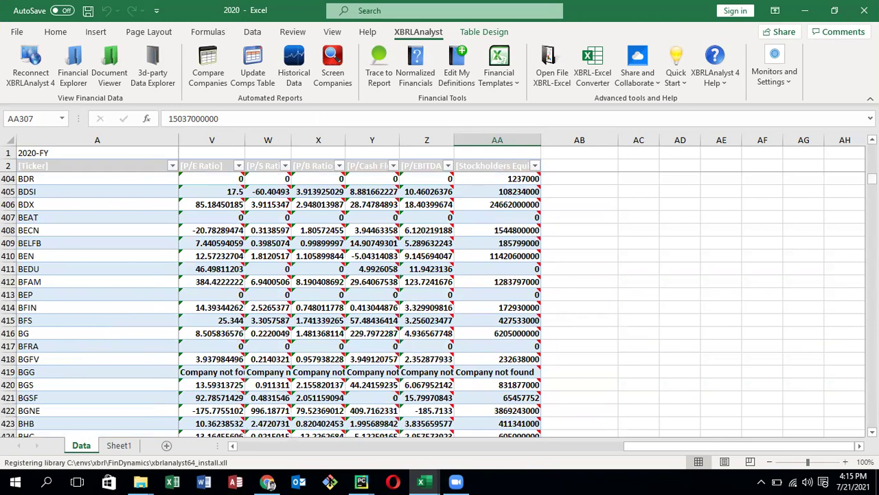
{"action": "scroll", "coordinate": [497, 204], "scroll_direction": "up", "scroll_amount": 1}
{"action": "left_click", "coordinate": [516, 204]}
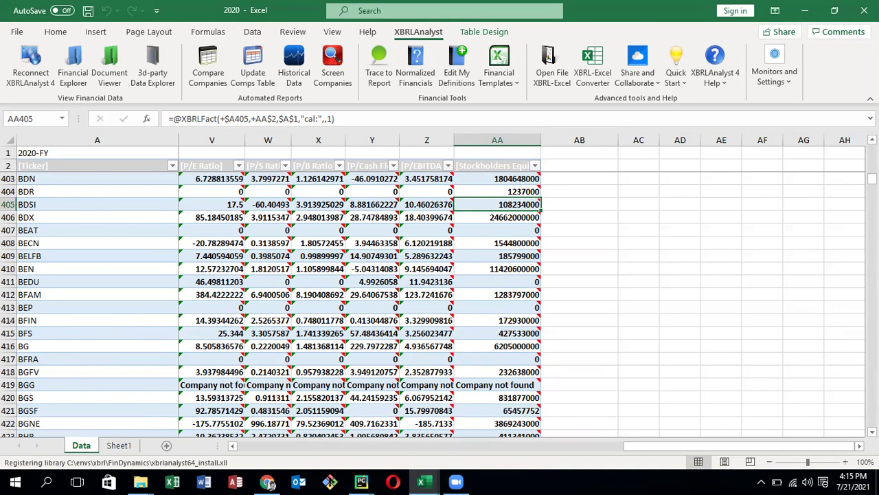
{"action": "scroll", "coordinate": [619, 291], "scroll_direction": "up", "scroll_amount": 3}
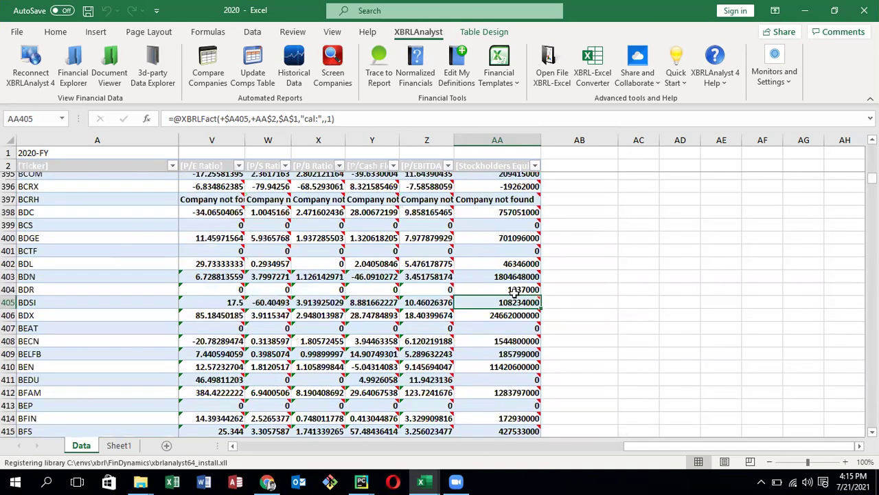
{"action": "scroll", "coordinate": [492, 193], "scroll_direction": "up", "scroll_amount": 1}
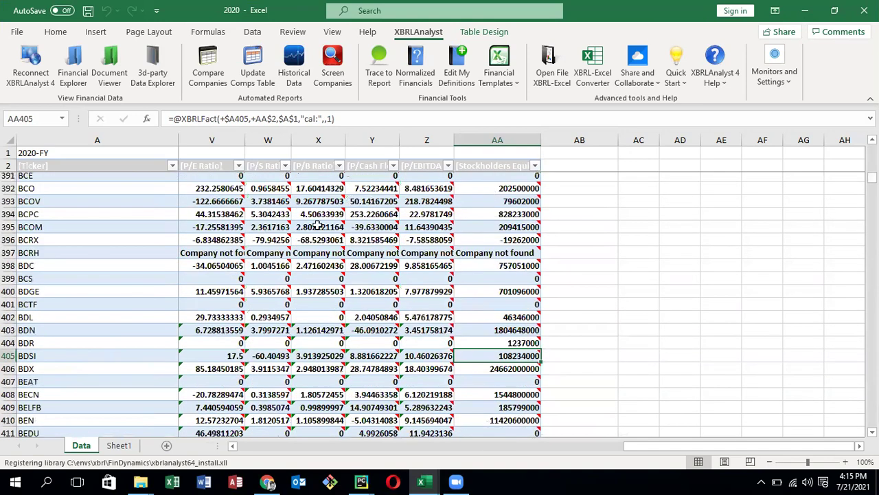
{"action": "scroll", "coordinate": [206, 302], "scroll_direction": "up", "scroll_amount": 9}
{"action": "mouse_move", "coordinate": [200, 306]}
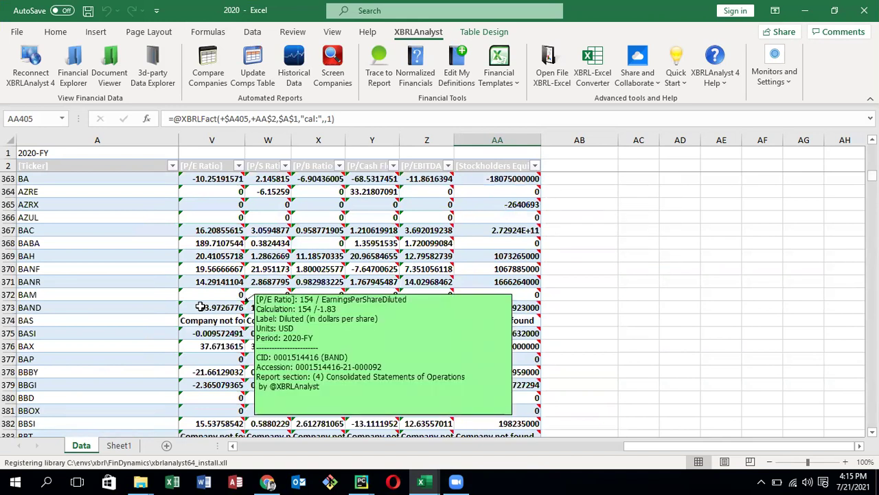
{"action": "left_click", "coordinate": [517, 181]}
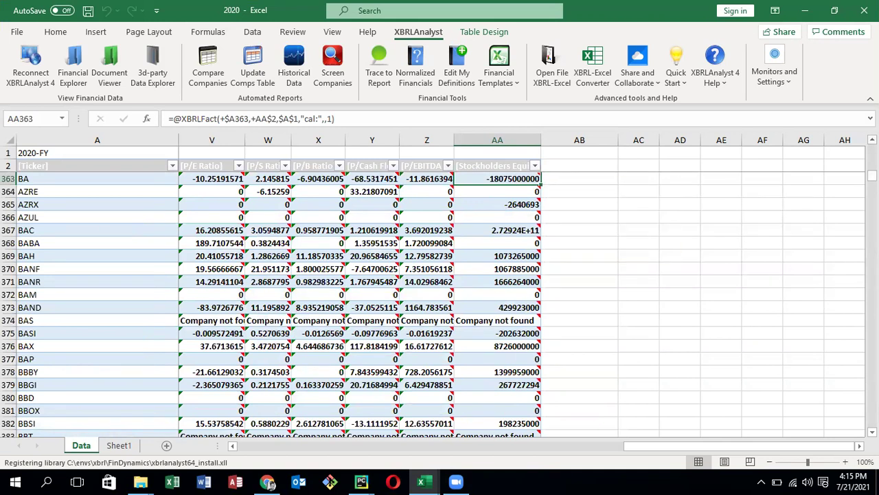
Examine the ratio and Stockholders Equity values from ticker BA up to AAMC, and from there down to AGX
{"action": "scroll", "coordinate": [433, 303], "scroll_direction": "up", "scroll_amount": 1}
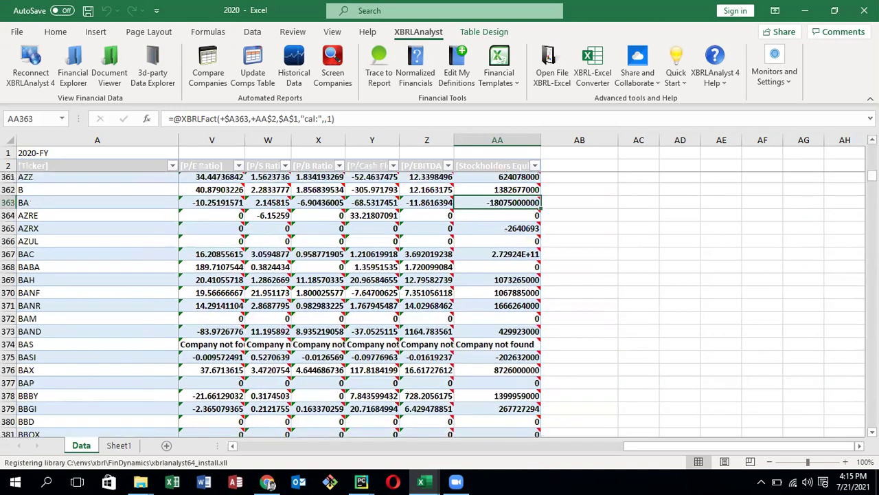
{"action": "scroll", "coordinate": [433, 302], "scroll_direction": "up", "scroll_amount": 1}
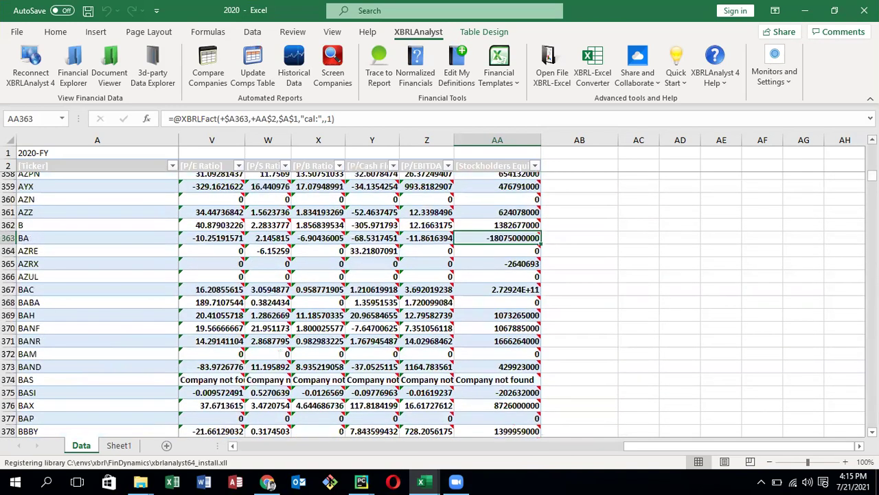
{"action": "scroll", "coordinate": [432, 302], "scroll_direction": "up", "scroll_amount": 4}
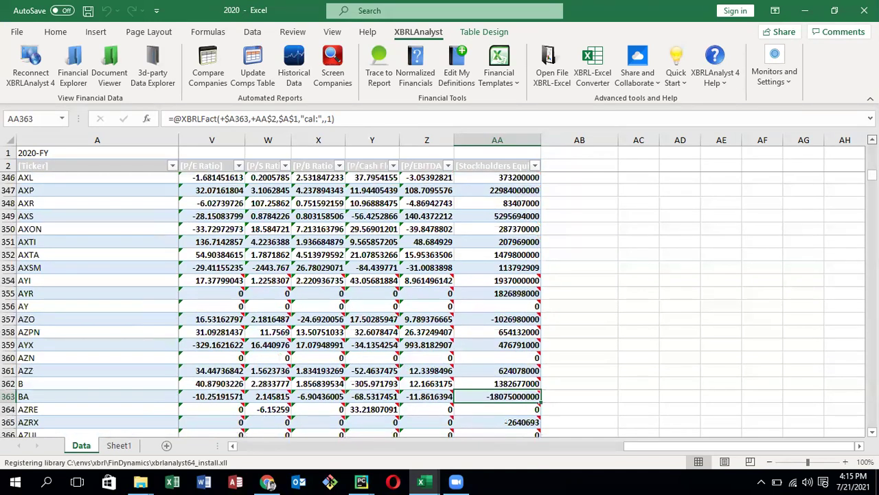
{"action": "scroll", "coordinate": [432, 302], "scroll_direction": "up", "scroll_amount": 4}
{"action": "scroll", "coordinate": [433, 302], "scroll_direction": "up", "scroll_amount": 1}
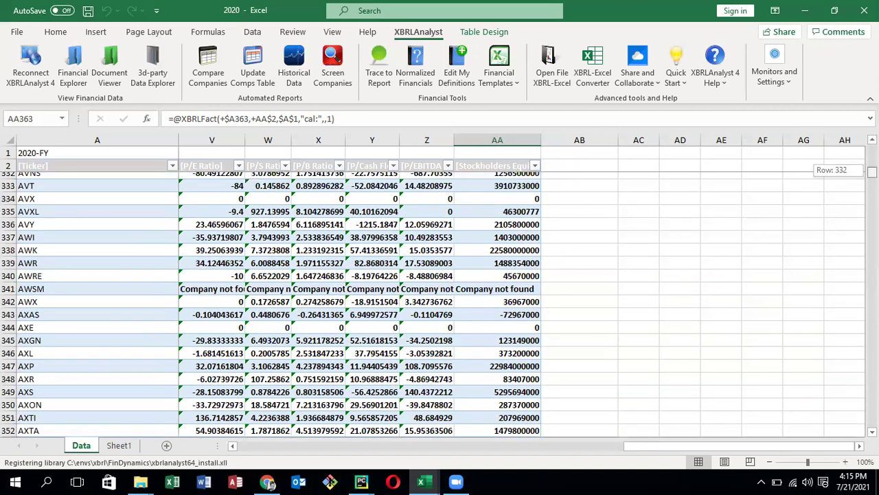
{"action": "scroll", "coordinate": [523, 267], "scroll_direction": "up", "scroll_amount": 6}
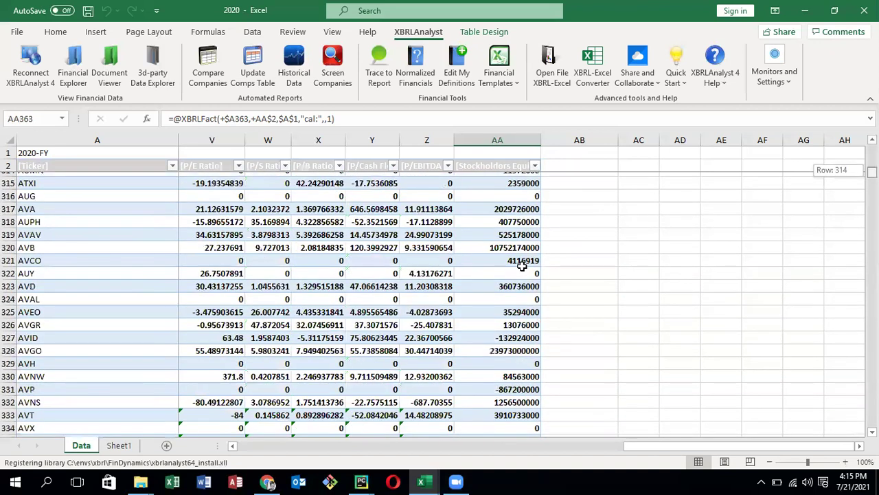
{"action": "scroll", "coordinate": [814, 347], "scroll_direction": "up", "scroll_amount": 20}
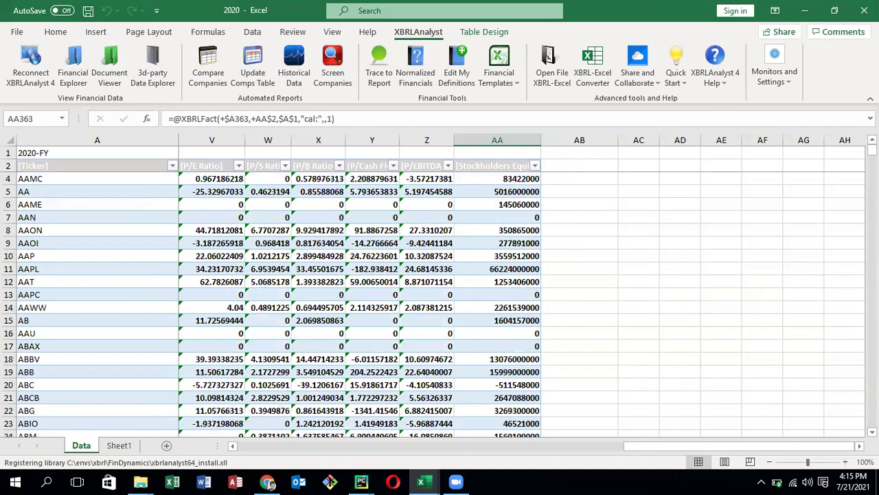
{"action": "scroll", "coordinate": [433, 303], "scroll_direction": "down", "scroll_amount": 2}
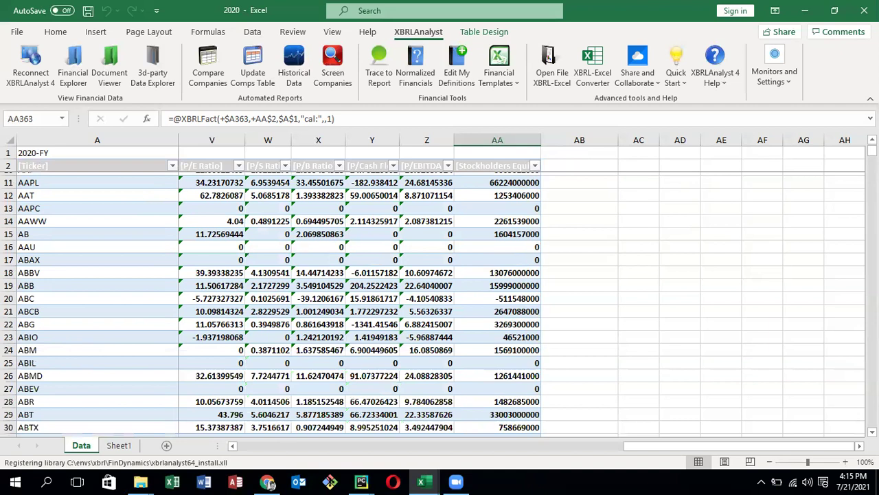
{"action": "scroll", "coordinate": [433, 302], "scroll_direction": "down", "scroll_amount": 18}
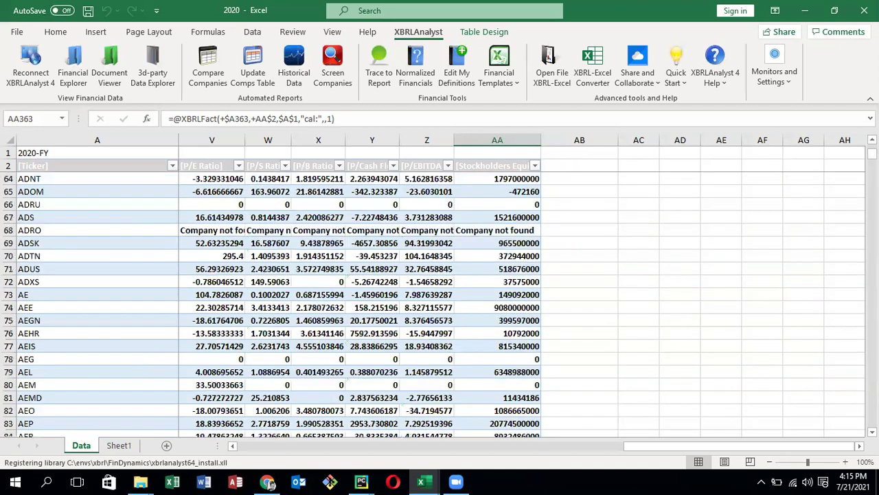
{"action": "scroll", "coordinate": [433, 302], "scroll_direction": "down", "scroll_amount": 7}
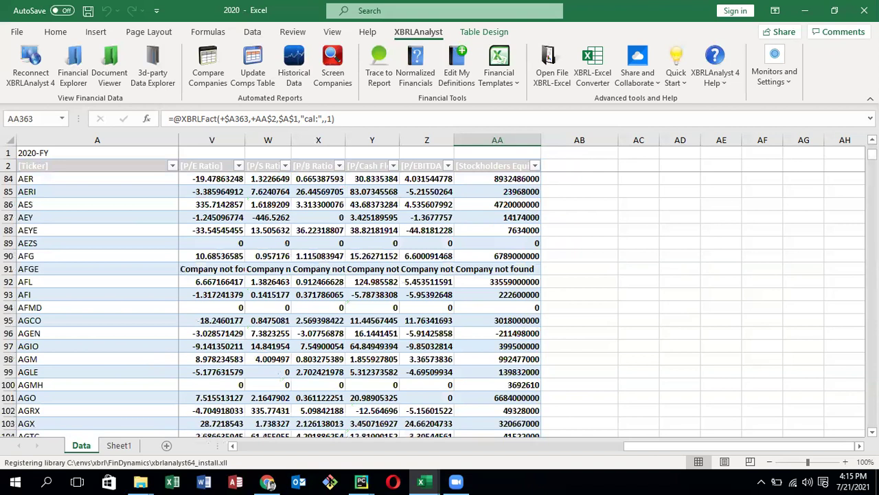
Examine the ratio and Stockholders Equity values on the Data sheet from ticker AGX down to COLD
{"action": "scroll", "coordinate": [432, 302], "scroll_direction": "down", "scroll_amount": 20}
{"action": "scroll", "coordinate": [433, 302], "scroll_direction": "down", "scroll_amount": 20}
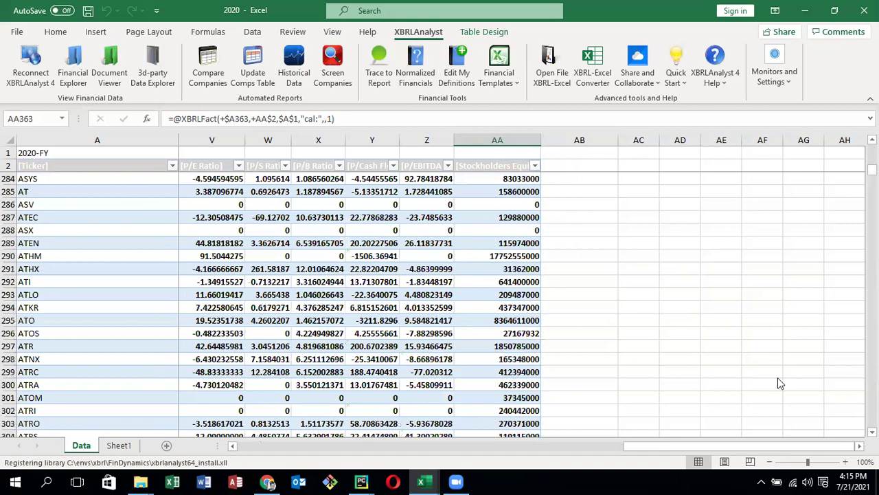
{"action": "scroll", "coordinate": [779, 381], "scroll_direction": "down", "scroll_amount": 7}
{"action": "scroll", "coordinate": [777, 379], "scroll_direction": "down", "scroll_amount": 20}
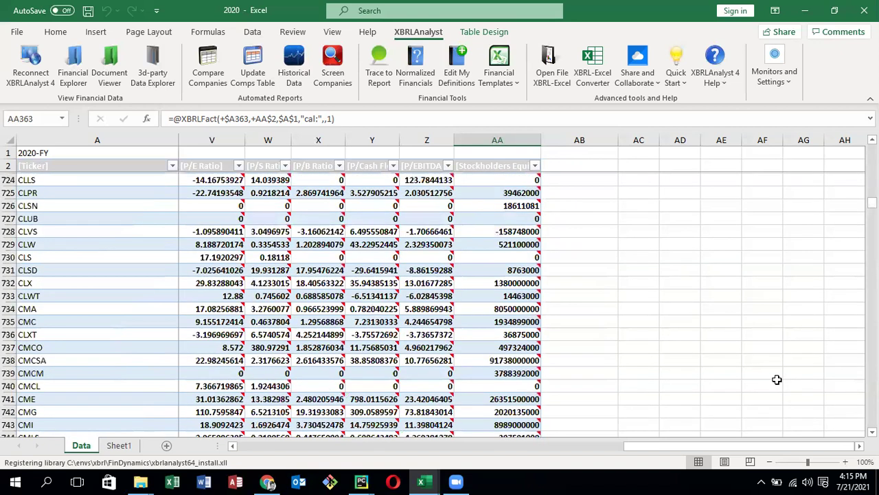
{"action": "scroll", "coordinate": [777, 379], "scroll_direction": "down", "scroll_amount": 4}
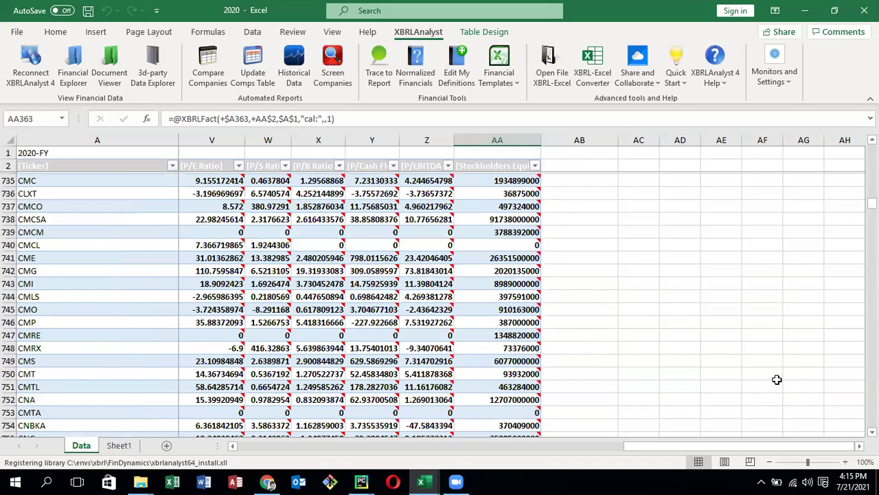
{"action": "scroll", "coordinate": [777, 379], "scroll_direction": "down", "scroll_amount": 10}
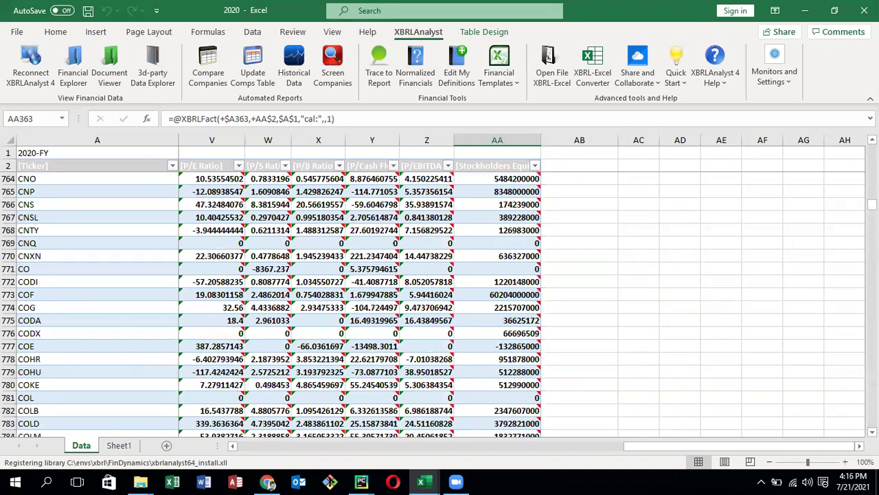
Review the ratio and Stockholders Equity columns from ticker CNO back up to BRC
{"action": "scroll", "coordinate": [440, 302], "scroll_direction": "up", "scroll_amount": 7}
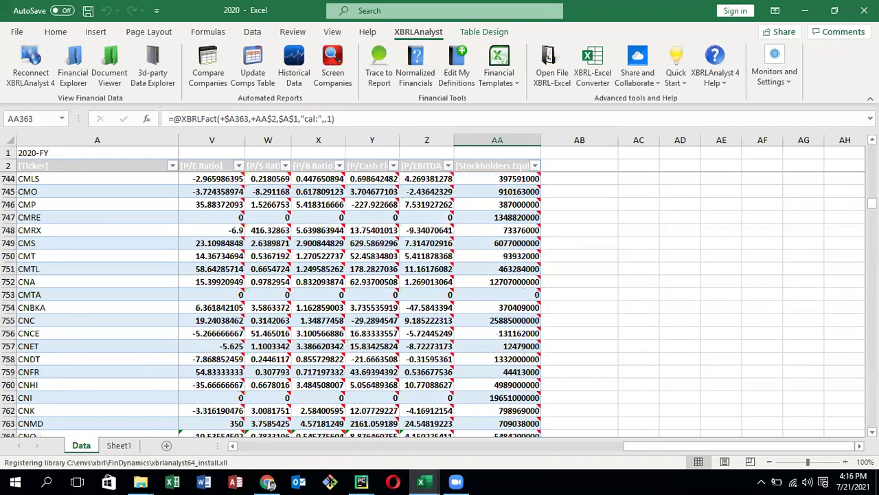
{"action": "scroll", "coordinate": [440, 303], "scroll_direction": "up", "scroll_amount": 5}
{"action": "scroll", "coordinate": [440, 303], "scroll_direction": "up", "scroll_amount": 2}
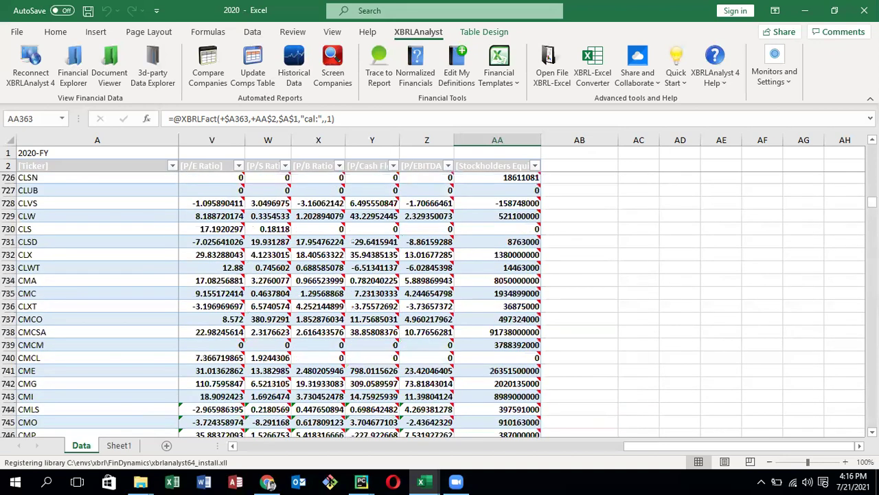
{"action": "scroll", "coordinate": [440, 302], "scroll_direction": "up", "scroll_amount": 20}
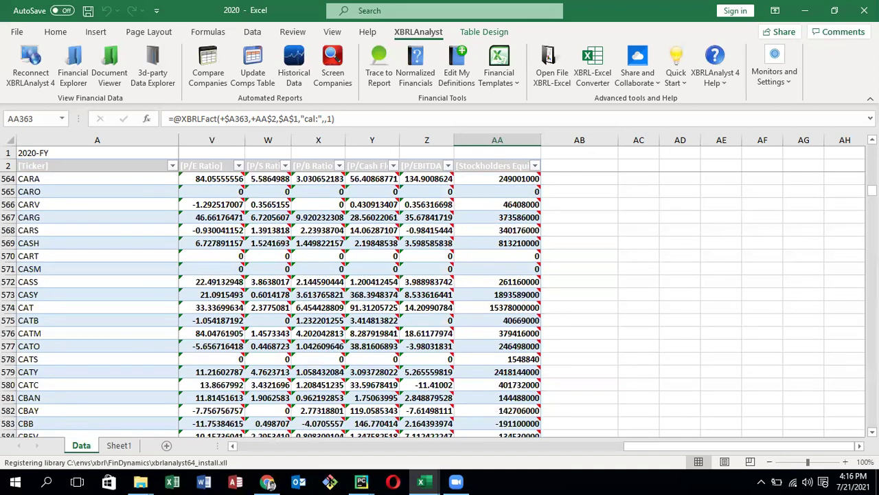
{"action": "scroll", "coordinate": [439, 302], "scroll_direction": "up", "scroll_amount": 7}
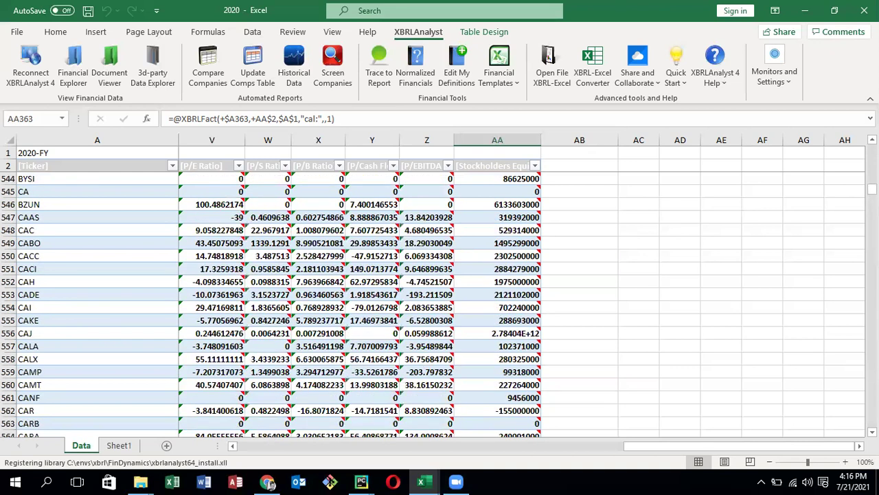
{"action": "scroll", "coordinate": [440, 302], "scroll_direction": "up", "scroll_amount": 7}
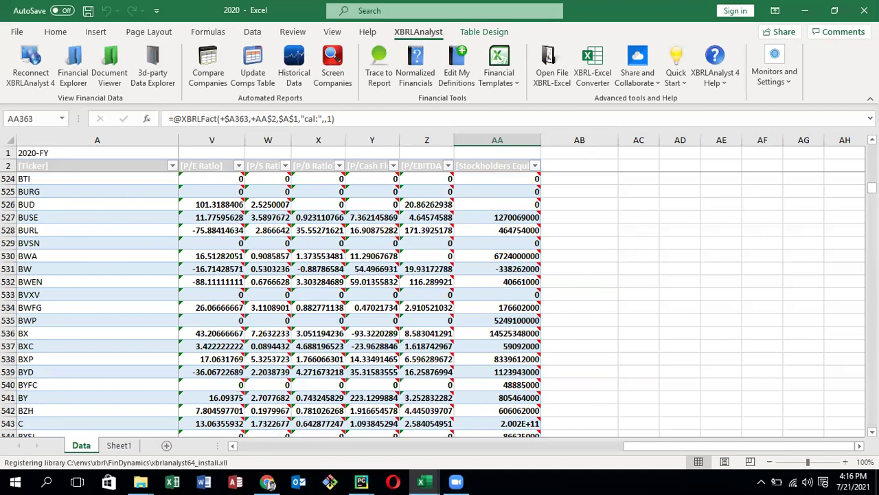
{"action": "scroll", "coordinate": [439, 303], "scroll_direction": "up", "scroll_amount": 7}
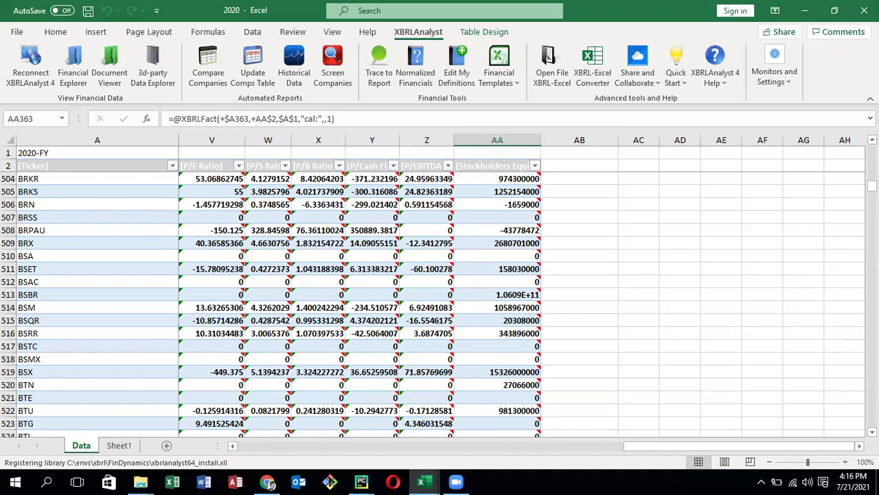
{"action": "scroll", "coordinate": [440, 302], "scroll_direction": "up", "scroll_amount": 2}
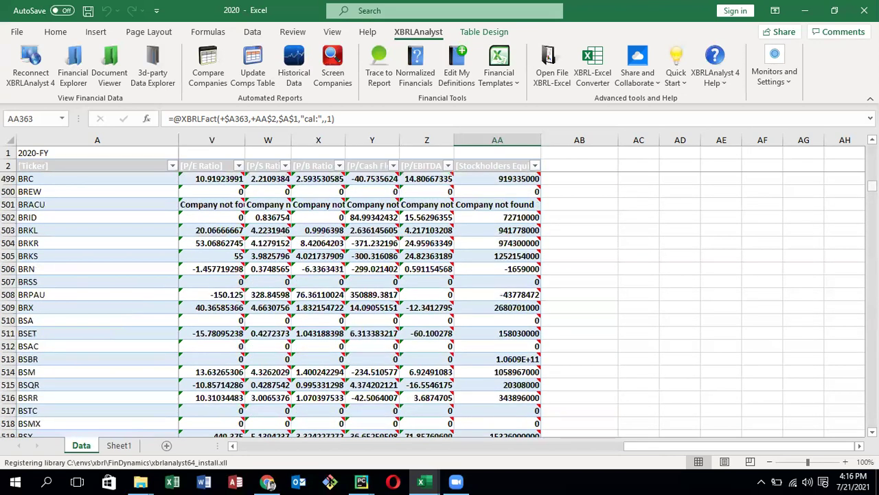
Check the Stockholders Equity cells from ticker AUBN in AA312 down to AVGR in AA326 for formulas or plain values
{"action": "left_click_drag", "start_coordinate": [872, 184], "coordinate": [301, 276]}
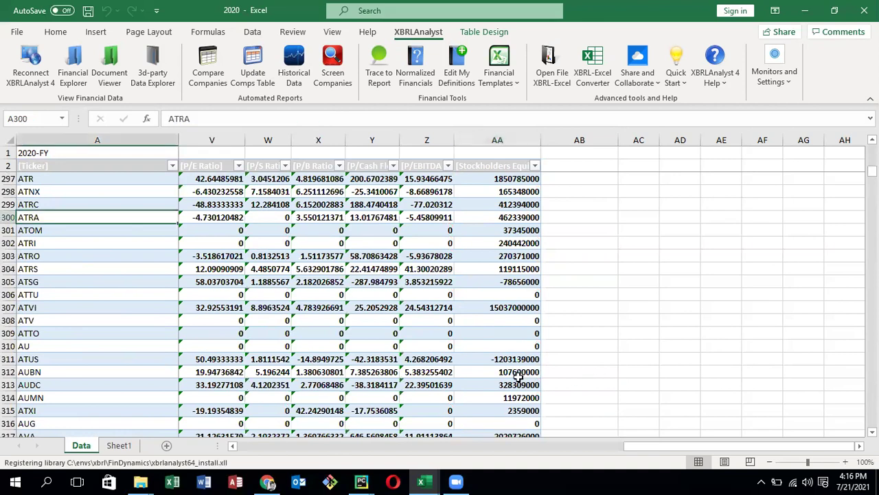
{"action": "left_click_drag", "start_coordinate": [520, 377], "coordinate": [519, 371]}
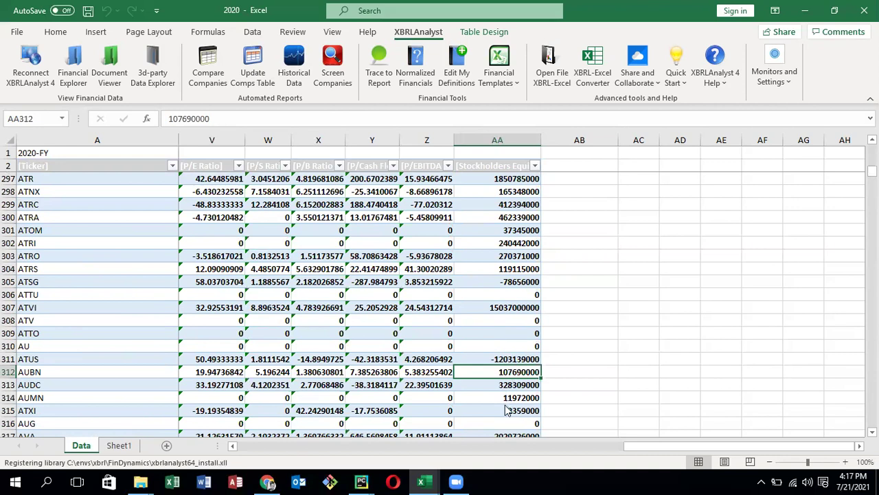
{"action": "key", "text": "Down"}
{"action": "key", "text": "Down"}
{"action": "key", "text": "Down"}
{"action": "key", "text": "Down"}
{"action": "key", "text": "Down"}
{"action": "key", "text": "Down"}
{"action": "key", "text": "Down"}
{"action": "key", "text": "Down"}
{"action": "key", "text": "Down"}
{"action": "key", "text": "Down"}
{"action": "key", "text": "Down"}
{"action": "key", "text": "Down"}
{"action": "key", "text": "Down"}
{"action": "key", "text": "Down"}
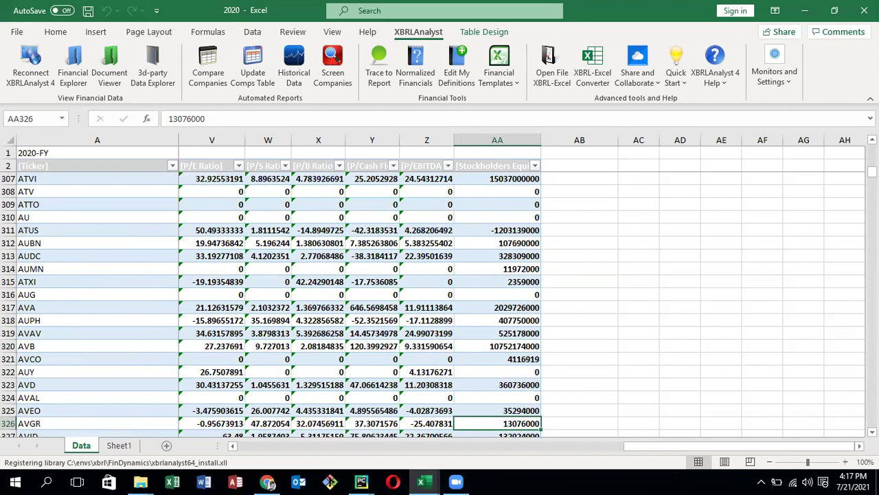
Inspect the Stockholders Equity formulas and notes for tickers BCBP in AA388 and BBBY in AA378
{"action": "left_click_drag", "start_coordinate": [872, 172], "coordinate": [872, 173]}
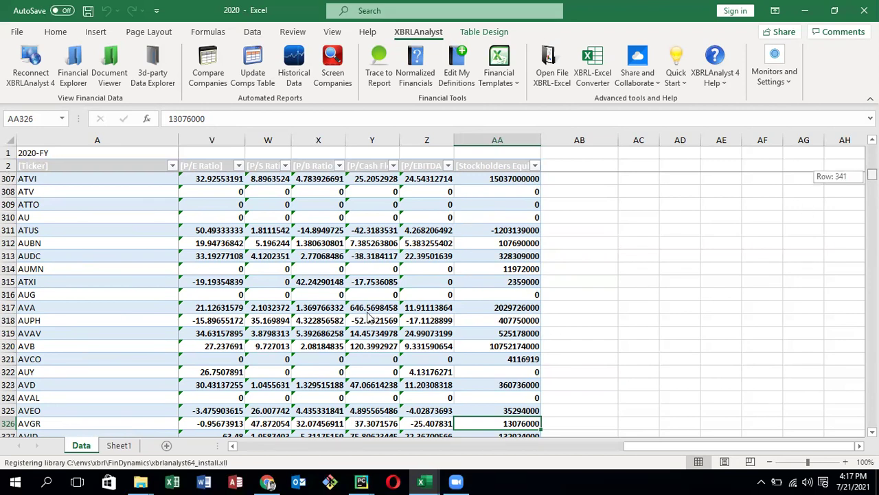
{"action": "scroll", "coordinate": [479, 320], "scroll_direction": "down", "scroll_amount": 12}
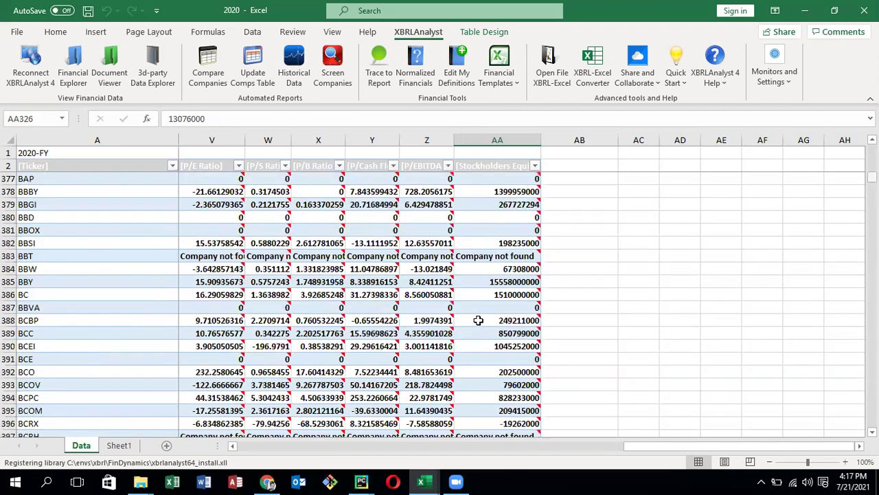
{"action": "mouse_move", "coordinate": [479, 320]}
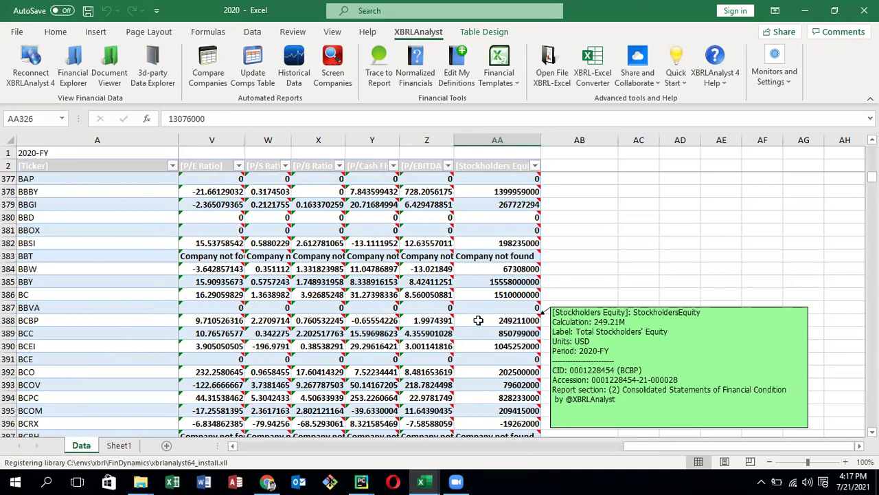
{"action": "left_click", "coordinate": [478, 320]}
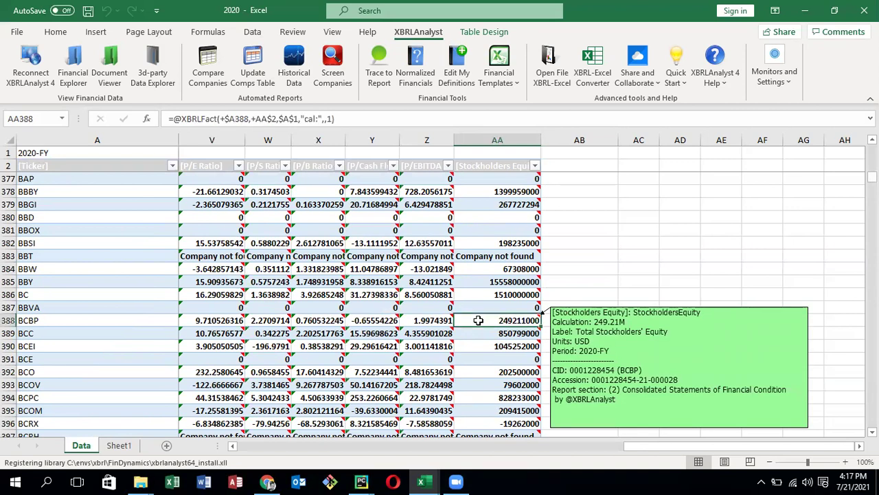
{"action": "left_click", "coordinate": [529, 194]}
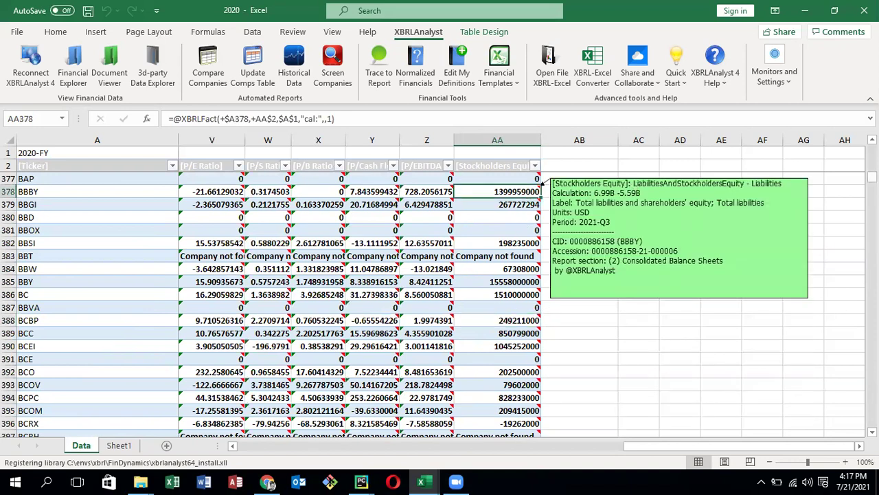
Check whether the Stockholders Equity cells for tickers AXR, AVT, AWR and AXON hold formulas or plain values
{"action": "scroll", "coordinate": [440, 302], "scroll_direction": "up", "scroll_amount": 1}
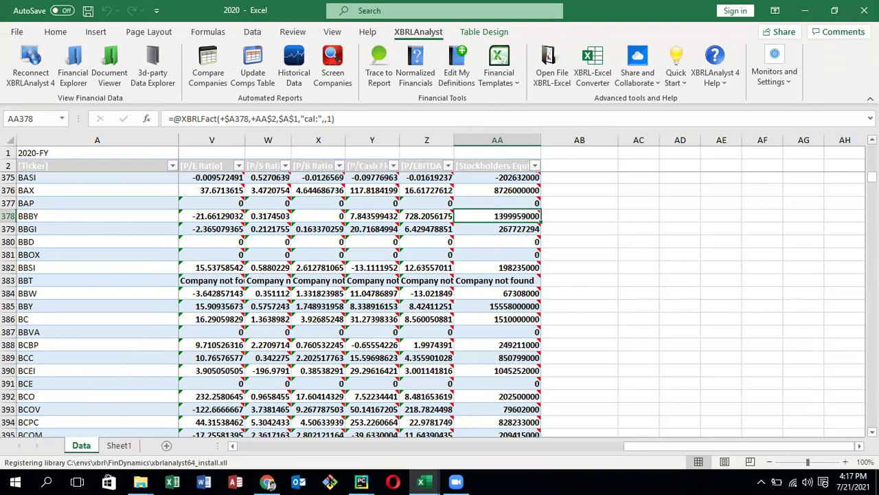
{"action": "scroll", "coordinate": [440, 303], "scroll_direction": "up", "scroll_amount": 3}
{"action": "scroll", "coordinate": [440, 302], "scroll_direction": "up", "scroll_amount": 1}
{"action": "scroll", "coordinate": [439, 302], "scroll_direction": "up", "scroll_amount": 4}
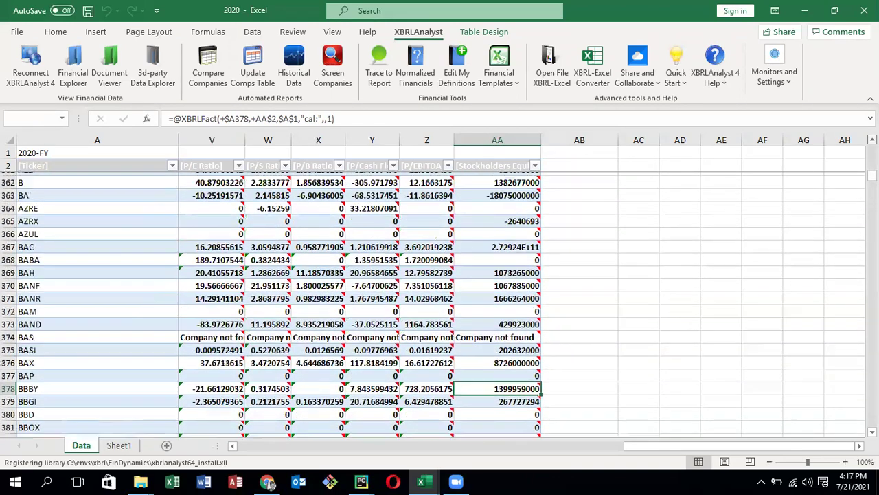
{"action": "scroll", "coordinate": [439, 302], "scroll_direction": "up", "scroll_amount": 1}
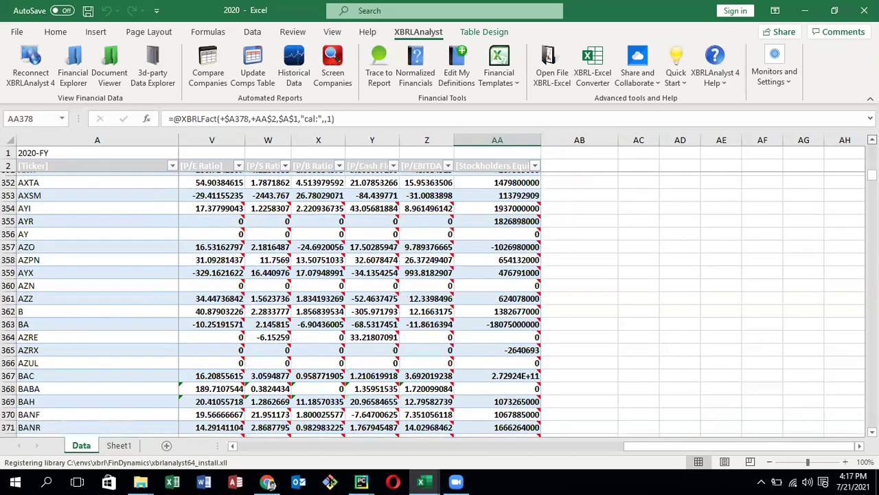
{"action": "scroll", "coordinate": [440, 302], "scroll_direction": "up", "scroll_amount": 3}
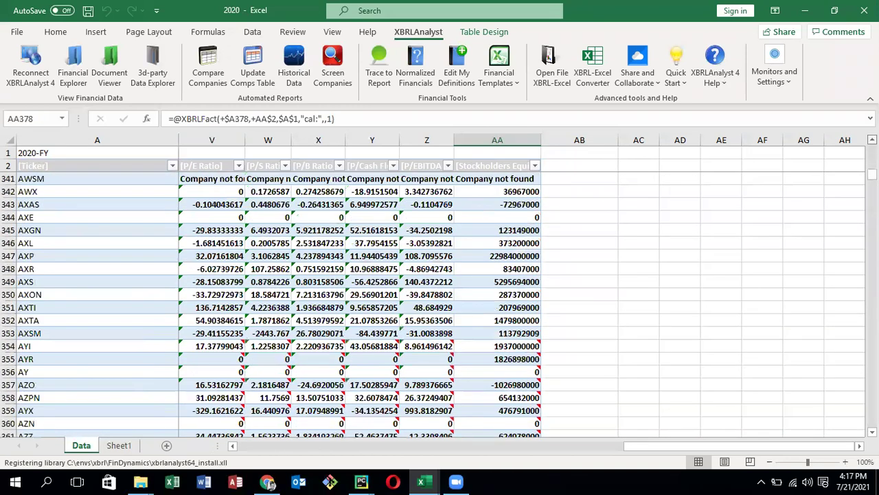
{"action": "scroll", "coordinate": [761, 228], "scroll_direction": "up", "scroll_amount": 2}
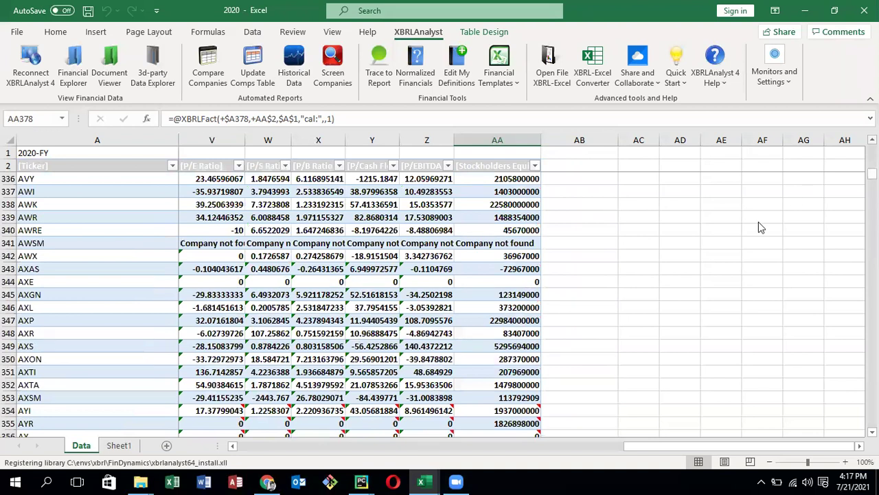
{"action": "scroll", "coordinate": [761, 227], "scroll_direction": "up", "scroll_amount": 2}
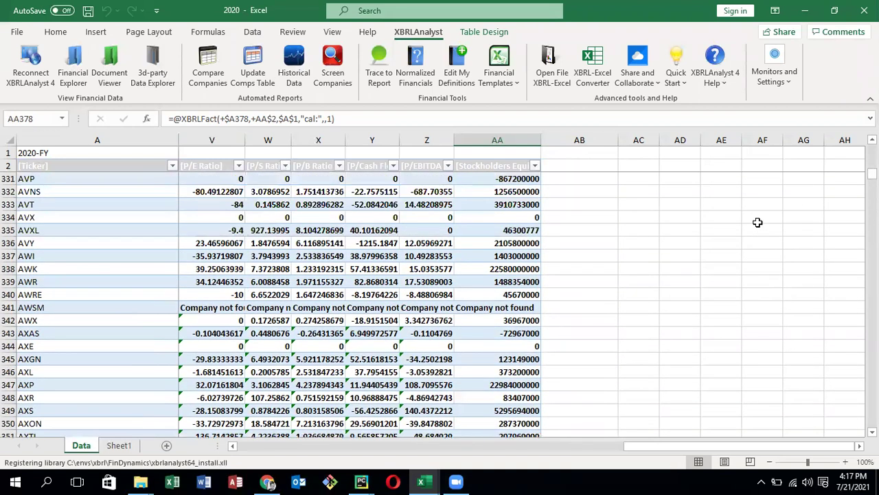
{"action": "left_click", "coordinate": [524, 399]}
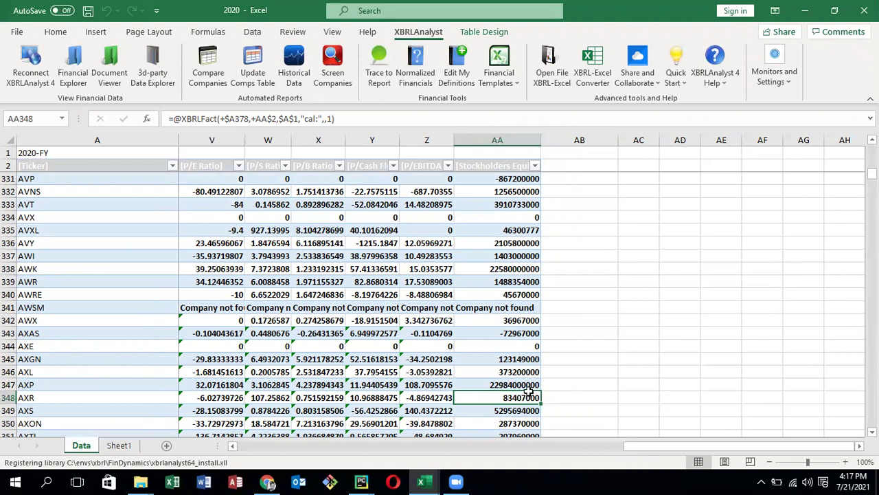
{"action": "left_click", "coordinate": [527, 205]}
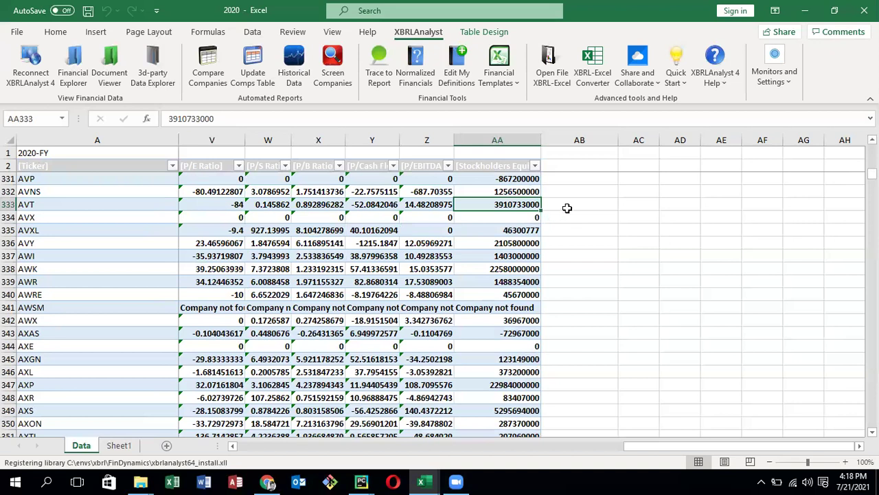
{"action": "left_click", "coordinate": [517, 282]}
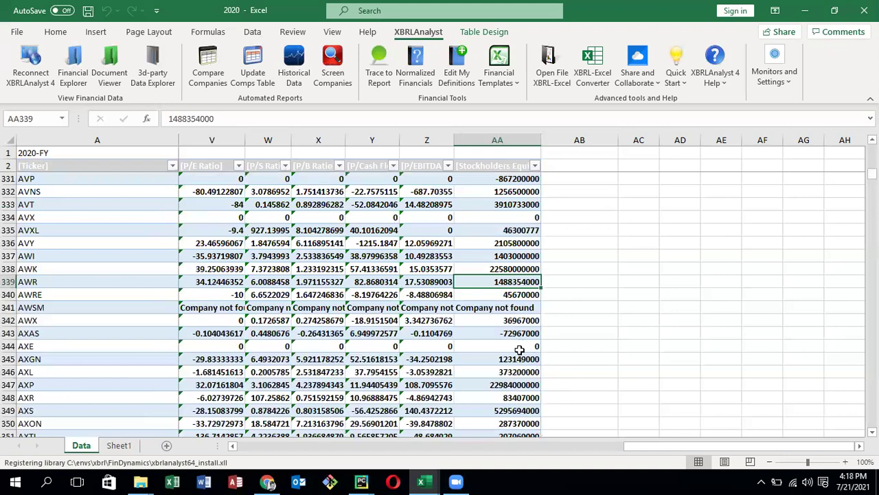
{"action": "left_click", "coordinate": [522, 423]}
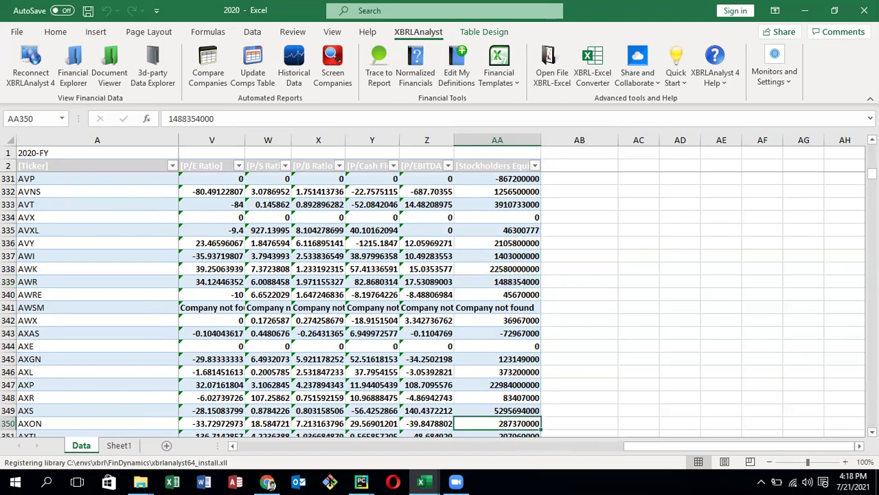
Compare the Stockholders Equity cell contents of ticker AXSM in AA353 and AYI in AA354, including the AYI note
{"action": "scroll", "coordinate": [433, 302], "scroll_direction": "down", "scroll_amount": 1}
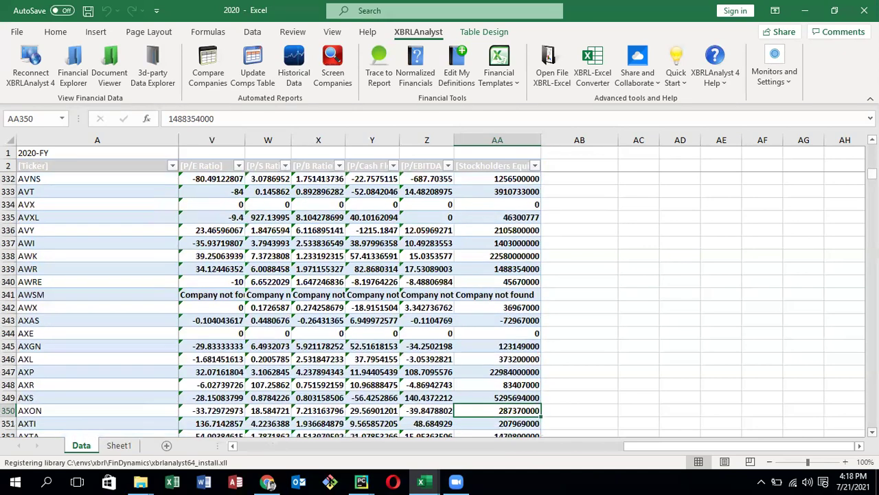
{"action": "scroll", "coordinate": [433, 302], "scroll_direction": "down", "scroll_amount": 2}
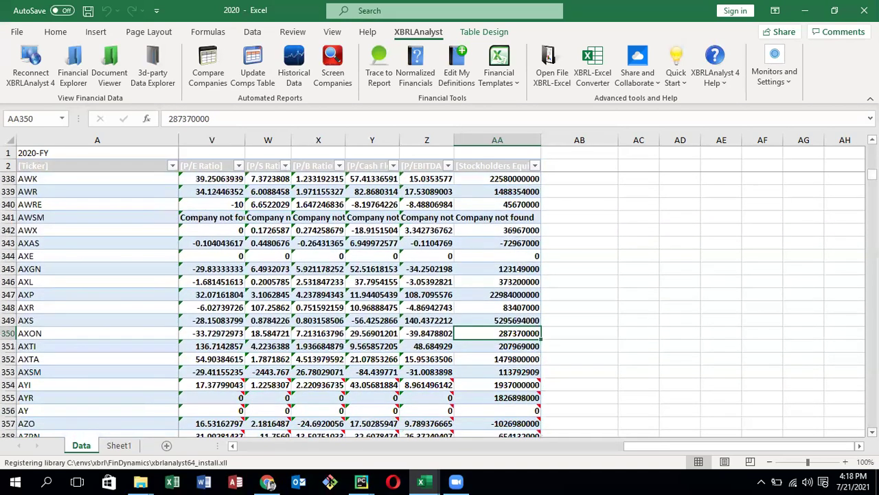
{"action": "scroll", "coordinate": [433, 302], "scroll_direction": "down", "scroll_amount": 1}
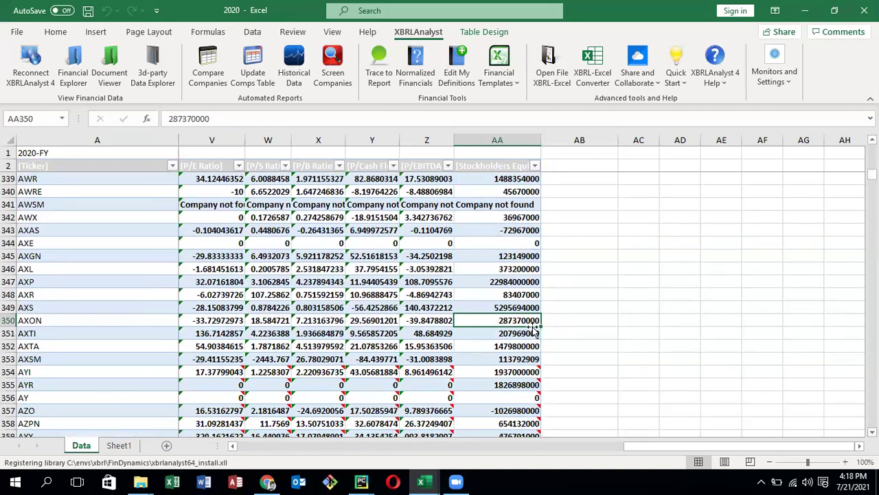
{"action": "left_click", "coordinate": [522, 358]}
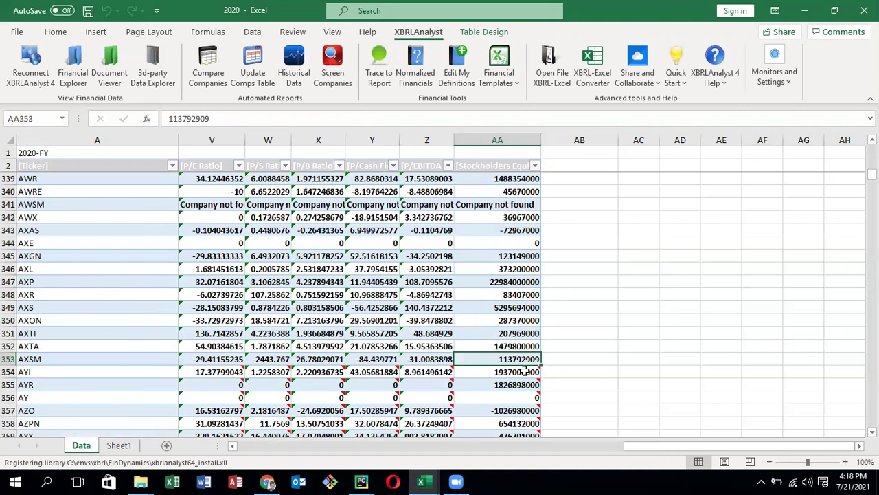
{"action": "left_click", "coordinate": [524, 371]}
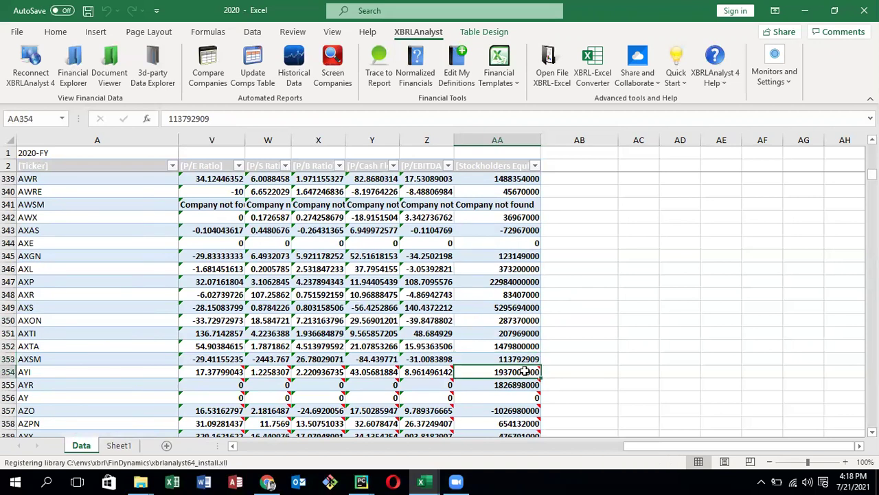
{"action": "mouse_move", "coordinate": [524, 371]}
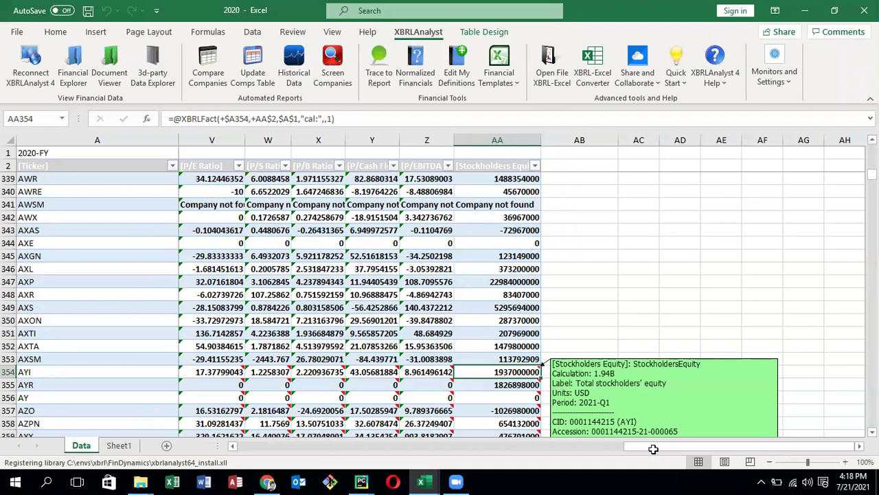
Fill the AYI row's formulas in B354:AA354 down to ticker BRSS in row 507
{"action": "mouse_move", "coordinate": [653, 452]}
{"action": "left_mouse_down"}
{"action": "mouse_move", "coordinate": [426, 440]}
{"action": "mouse_move", "coordinate": [442, 437]}
{"action": "mouse_move", "coordinate": [385, 464]}
{"action": "mouse_move", "coordinate": [249, 462]}
{"action": "mouse_move", "coordinate": [114, 431]}
{"action": "left_mouse_up"}
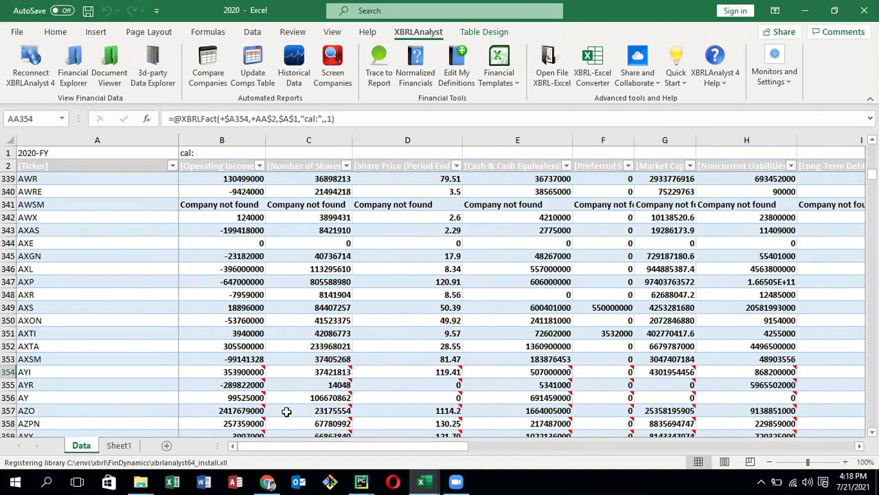
{"action": "left_click", "coordinate": [246, 368], "text": "shift"}
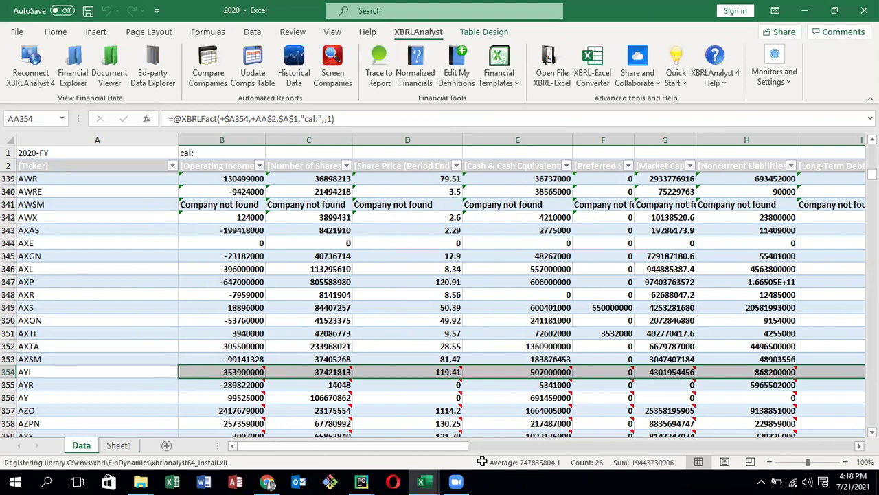
{"action": "left_click", "coordinate": [711, 446]}
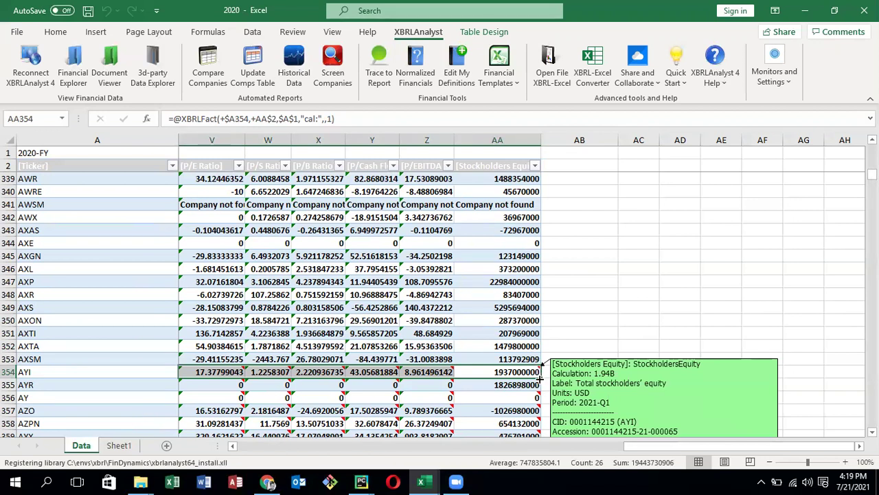
{"action": "left_click_drag", "start_coordinate": [540, 377], "coordinate": [681, 387]}
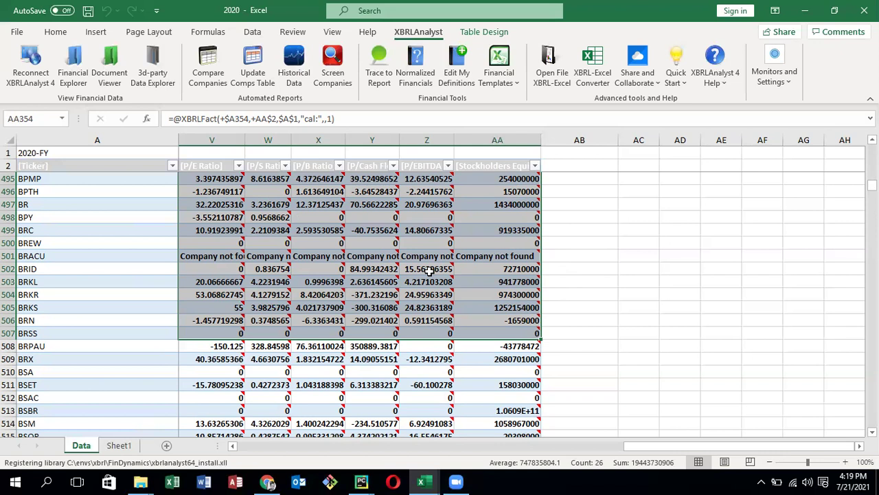
Delete the notes from the filled range B354:AA507 and replace its formulas with their values
{"action": "right_click", "coordinate": [430, 272]}
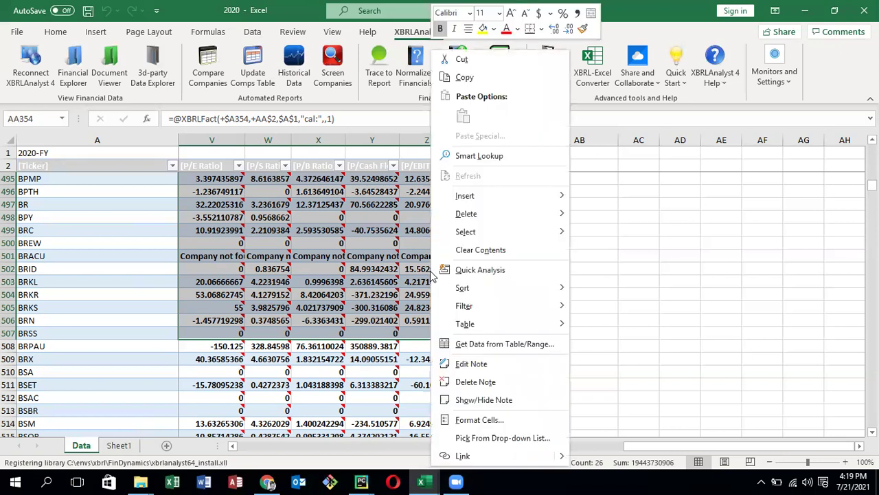
{"action": "left_click", "coordinate": [475, 383]}
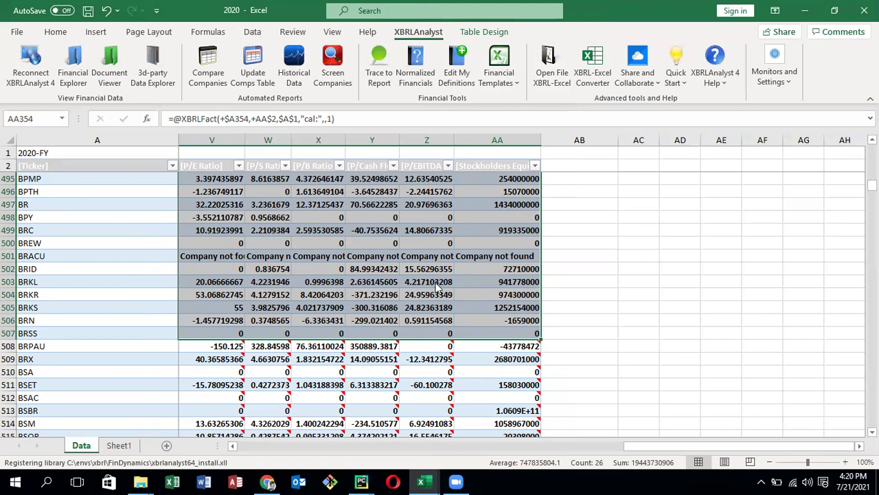
{"action": "right_click", "coordinate": [437, 288]}
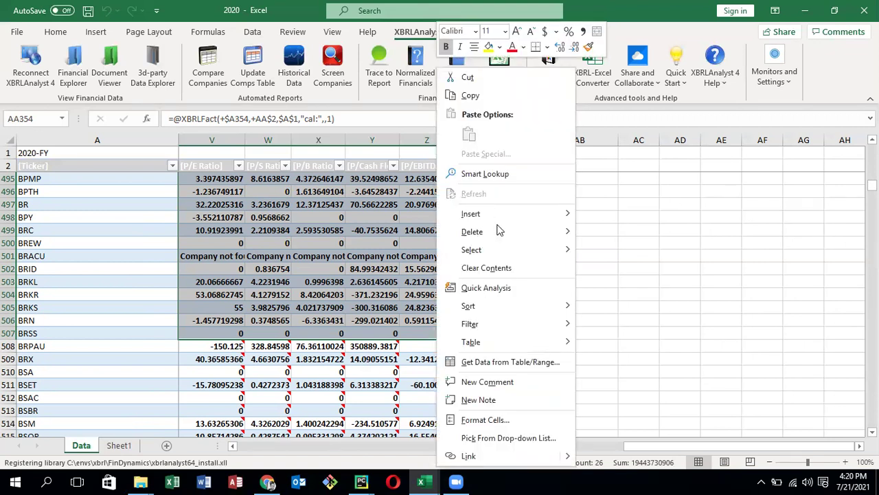
{"action": "left_click", "coordinate": [470, 96]}
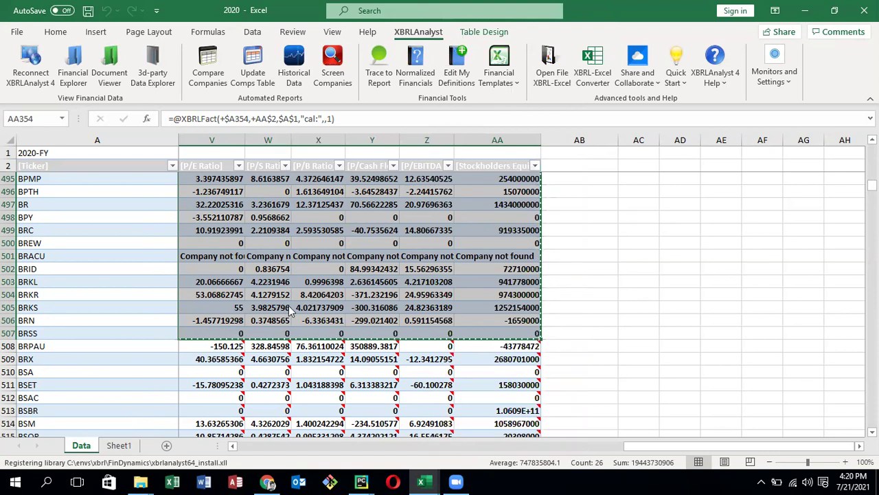
{"action": "right_click", "coordinate": [382, 282]}
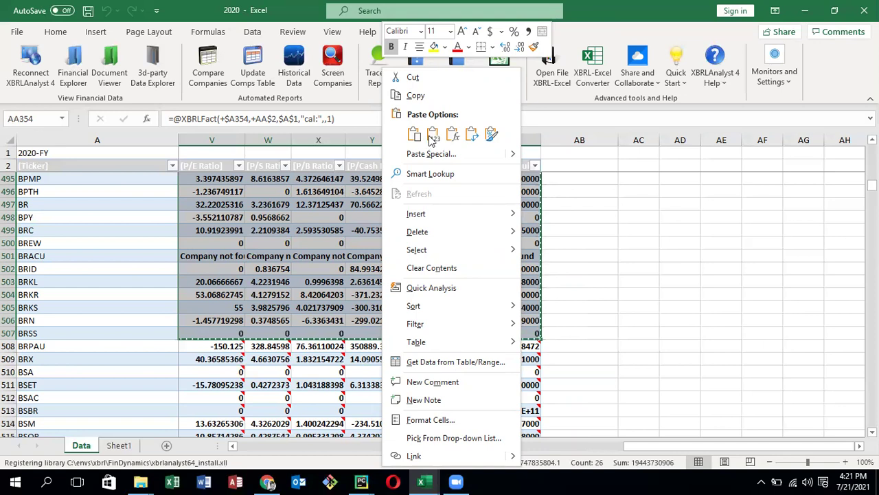
{"action": "left_click", "coordinate": [432, 136]}
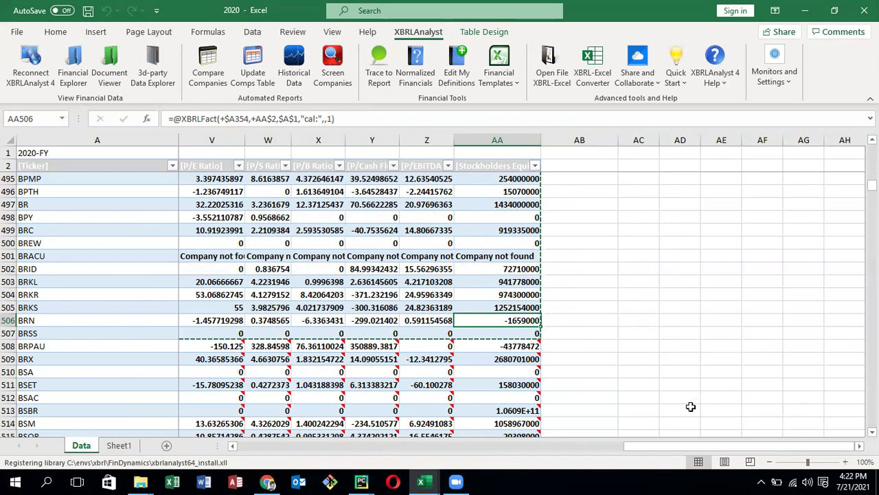
Inspect the P/E Ratio formula of ticker BRPAU in V508
{"action": "key", "text": "Down"}
{"action": "key", "text": "Down"}
{"action": "key", "text": "Left"}
{"action": "key", "text": "Left"}
{"action": "key", "text": "Left"}
{"action": "key", "text": "Left"}
{"action": "key", "text": "Left"}
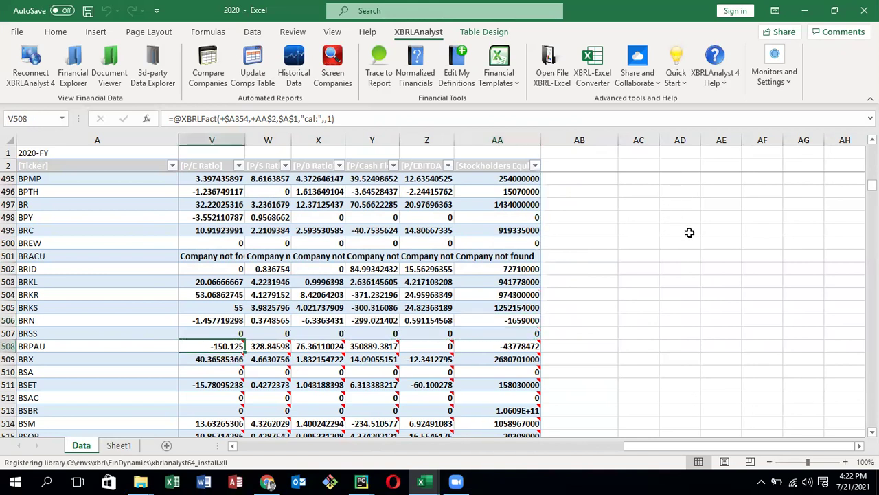
{"action": "key", "text": "F2"}
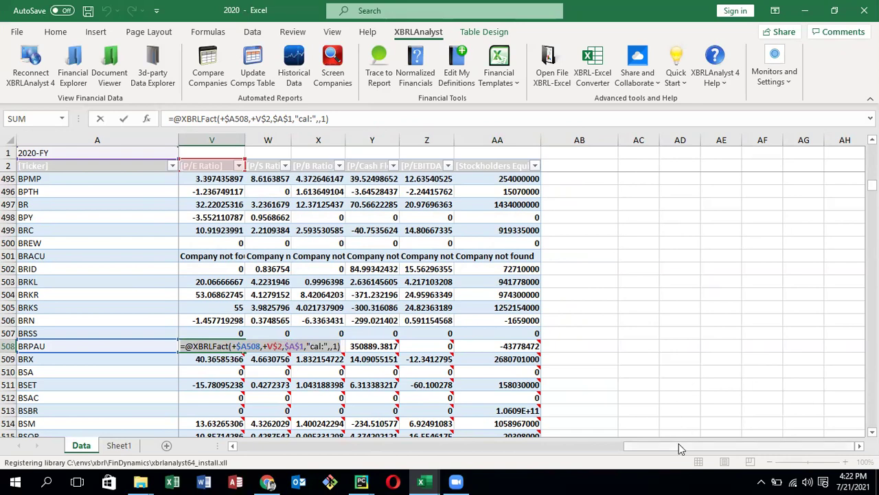
{"action": "left_click_drag", "start_coordinate": [651, 446], "coordinate": [328, 447]}
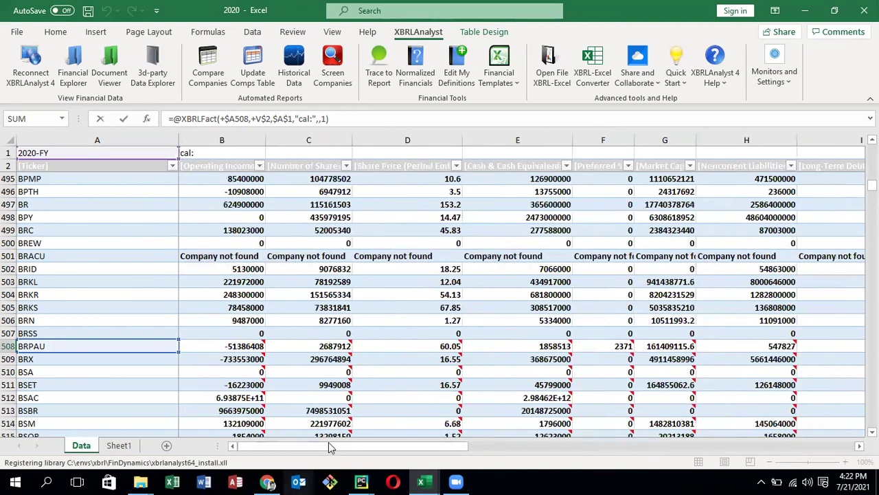
{"action": "mouse_move", "coordinate": [258, 347]}
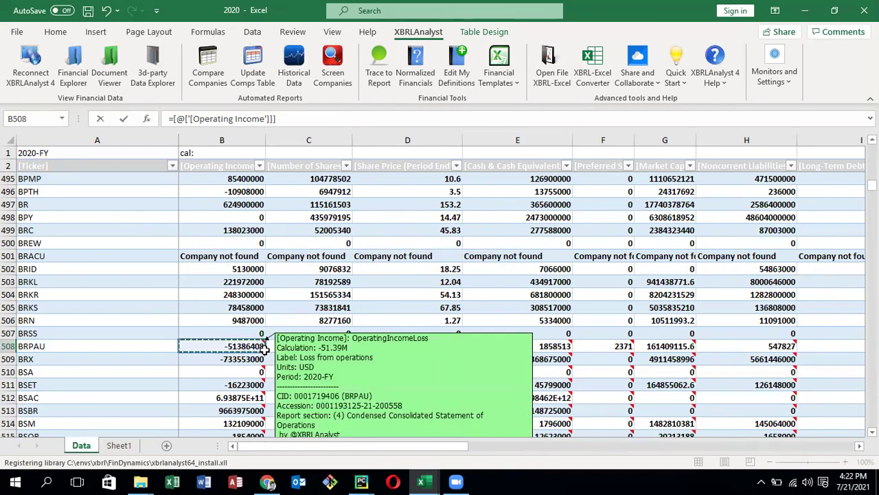
{"action": "left_click_drag", "start_coordinate": [266, 345], "coordinate": [276, 358]}
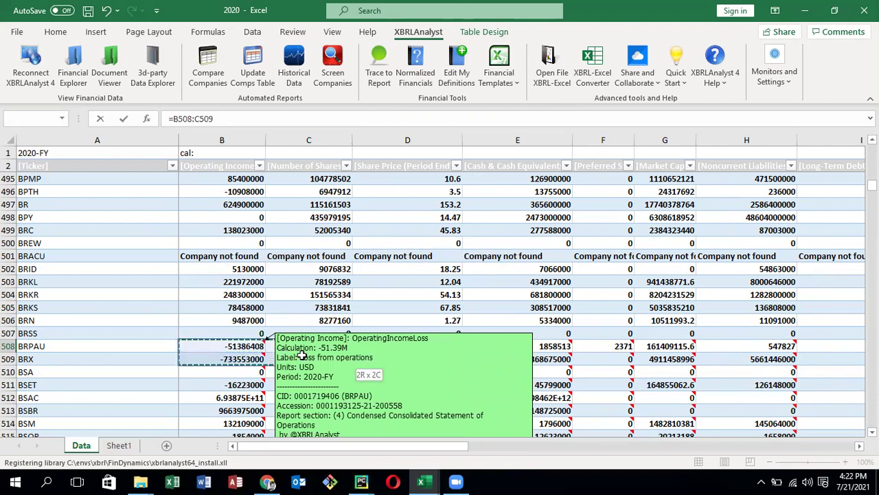
{"action": "left_click_drag", "start_coordinate": [363, 343], "coordinate": [680, 345]}
{"action": "mouse_move", "coordinate": [680, 345]}
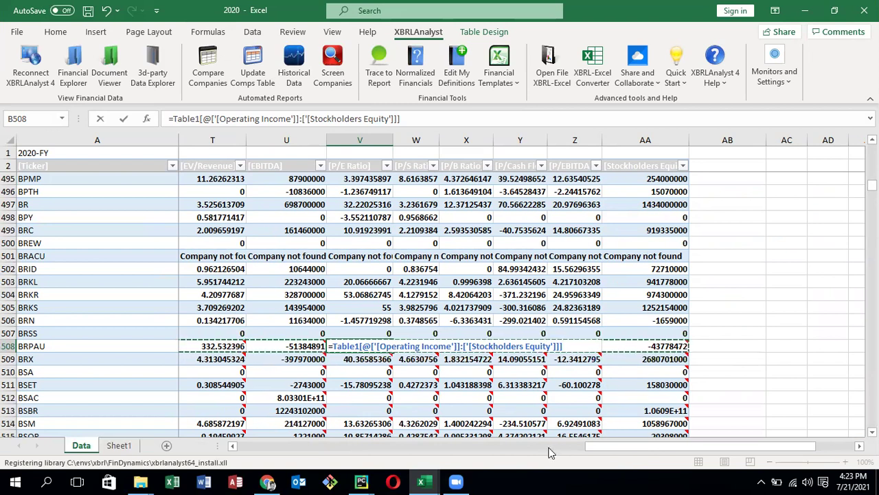
{"action": "key", "text": "ctrl+Return"}
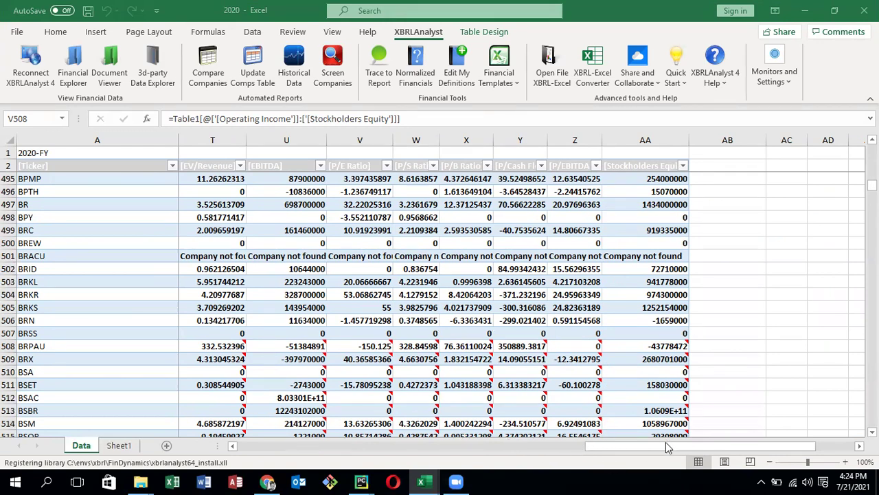
{"action": "left_click", "coordinate": [519, 447]}
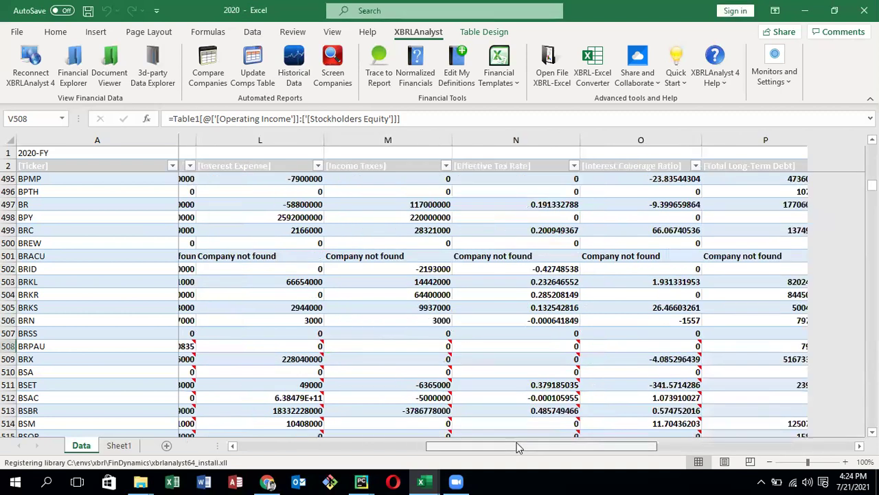
{"action": "scroll", "coordinate": [518, 447], "scroll_direction": "right", "scroll_amount": 3}
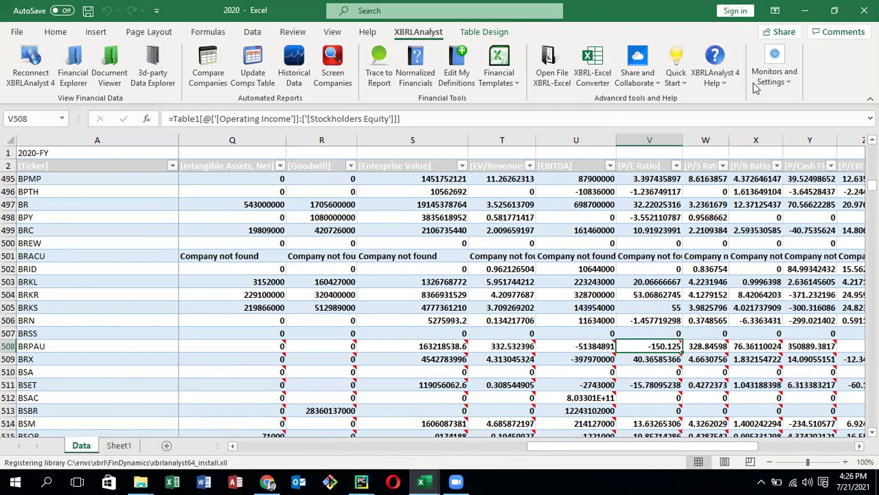
{"action": "scroll", "coordinate": [753, 86], "scroll_direction": "left", "scroll_amount": 10}
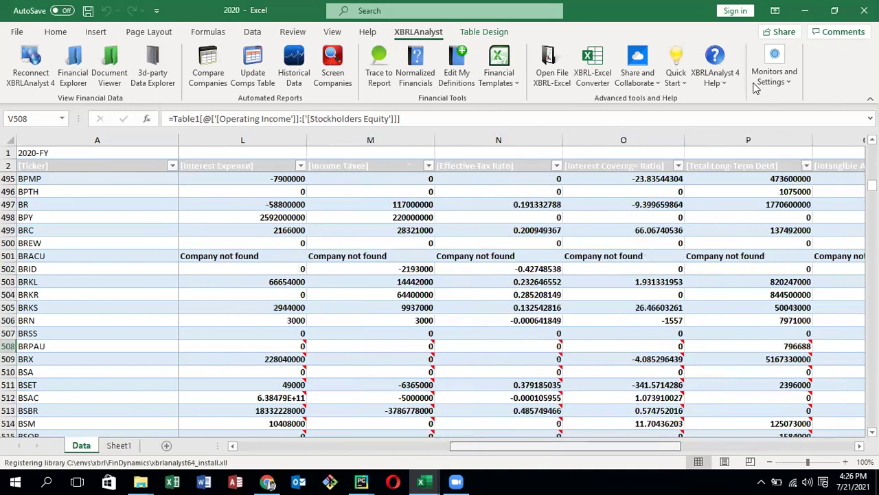
{"action": "left_click_drag", "start_coordinate": [384, 445], "coordinate": [412, 445]}
Try to bring the 2020 workbook in Excel back in front of the browser
{"action": "left_click", "coordinate": [421, 481]}
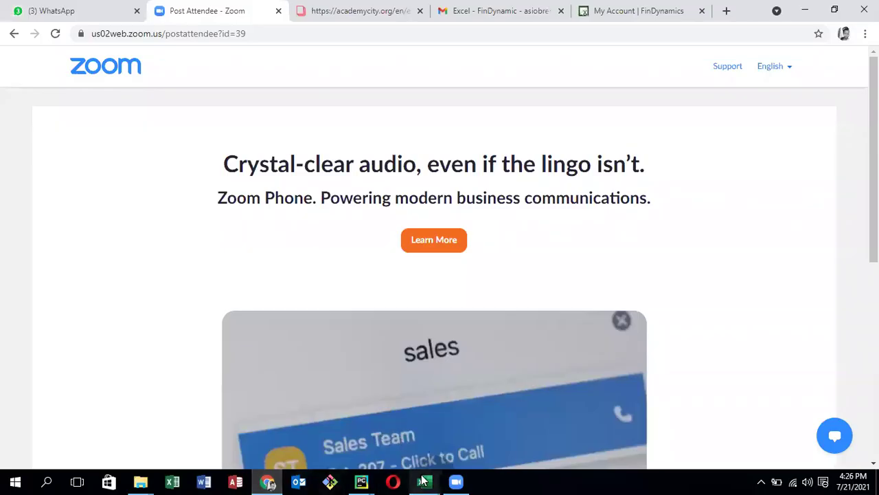
{"action": "mouse_move", "coordinate": [422, 480]}
{"action": "left_click", "coordinate": [459, 427]}
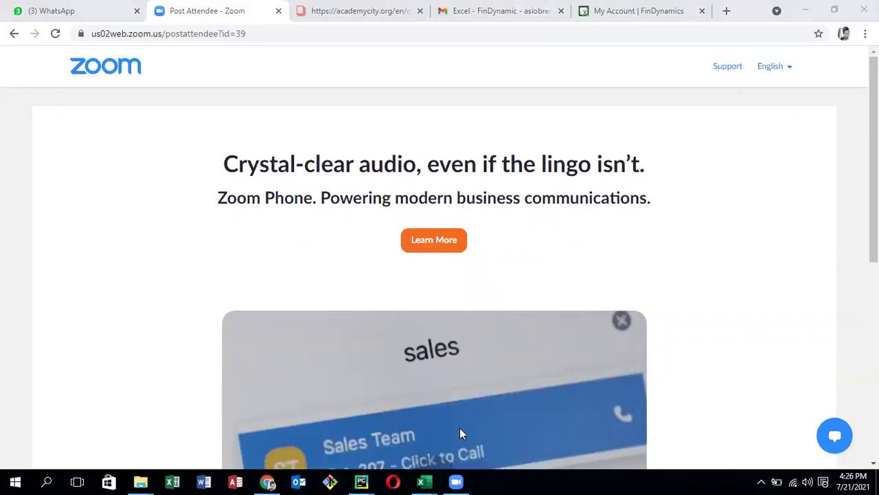
{"action": "mouse_move", "coordinate": [422, 481]}
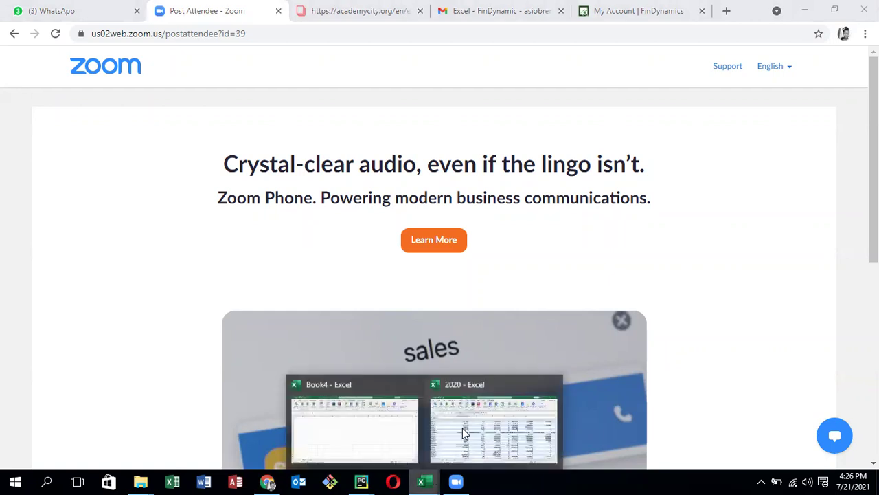
{"action": "left_click", "coordinate": [467, 427]}
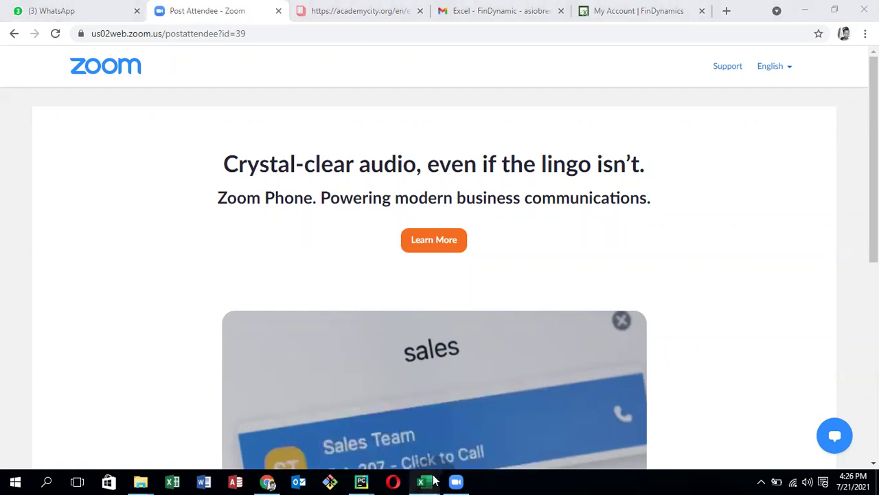
{"action": "left_click", "coordinate": [455, 447]}
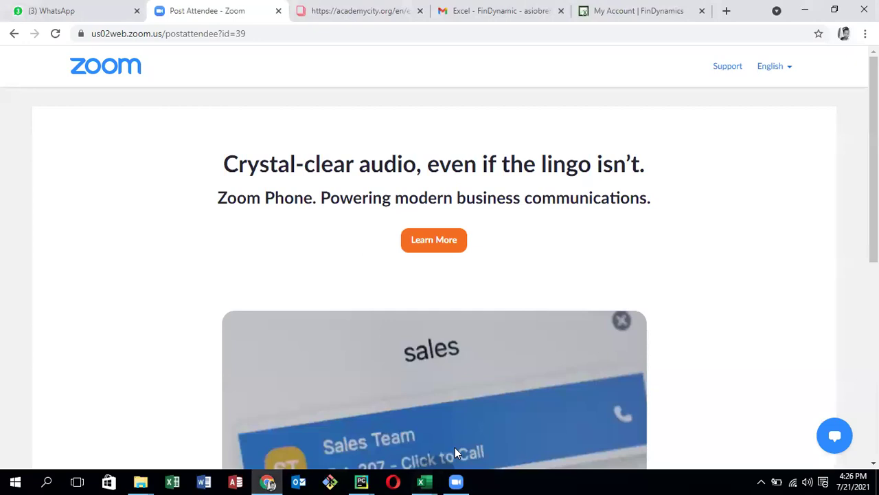
{"action": "mouse_move", "coordinate": [426, 480]}
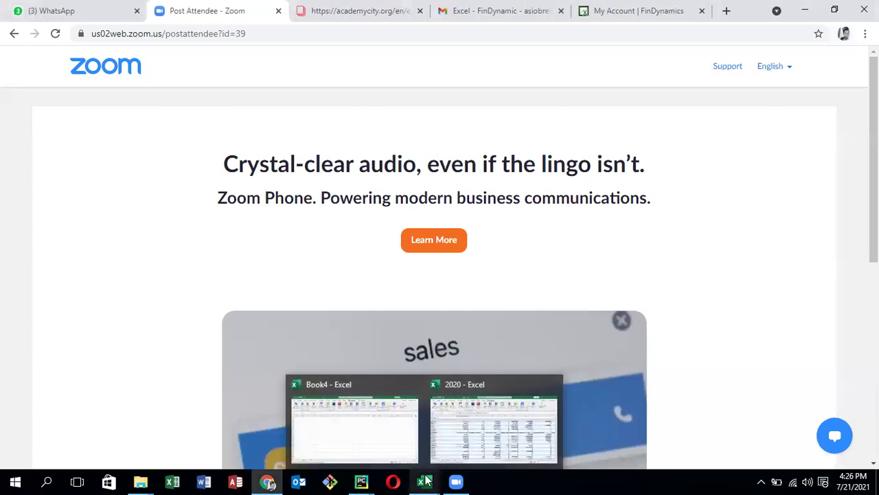
{"action": "left_click", "coordinate": [459, 454]}
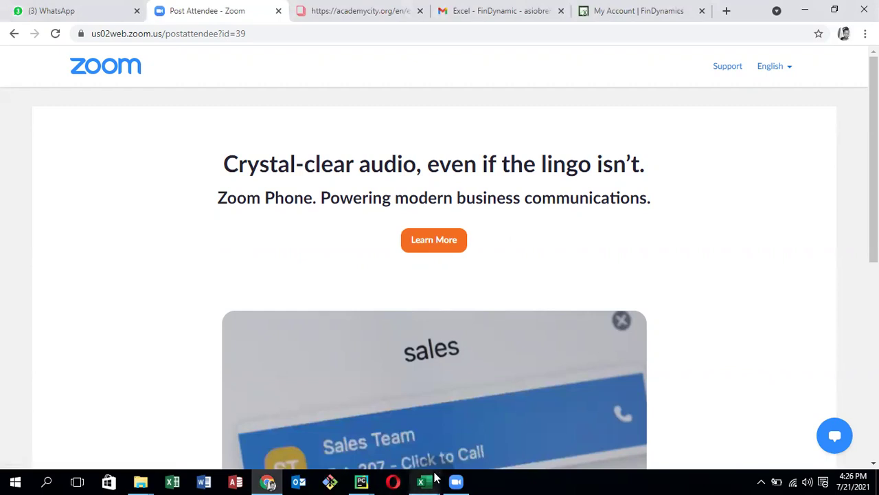
{"action": "mouse_move", "coordinate": [434, 477]}
{"action": "left_click", "coordinate": [477, 410]}
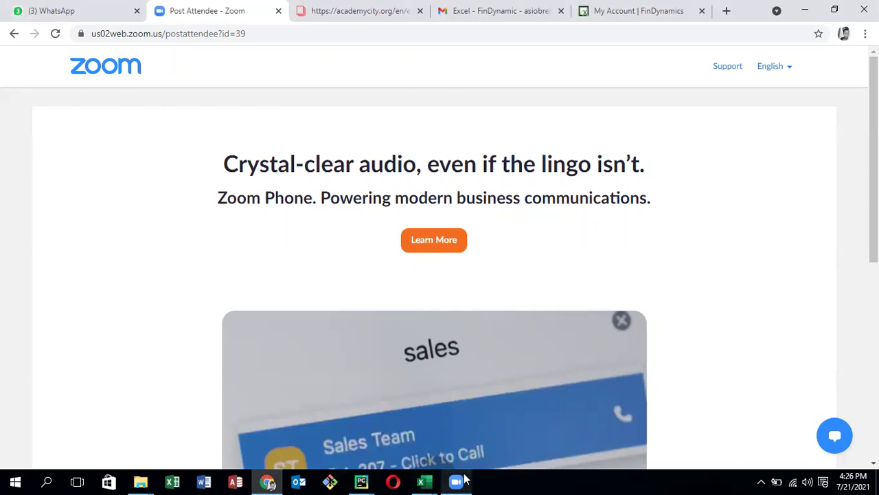
{"action": "mouse_move", "coordinate": [438, 481]}
{"action": "left_click", "coordinate": [466, 450]}
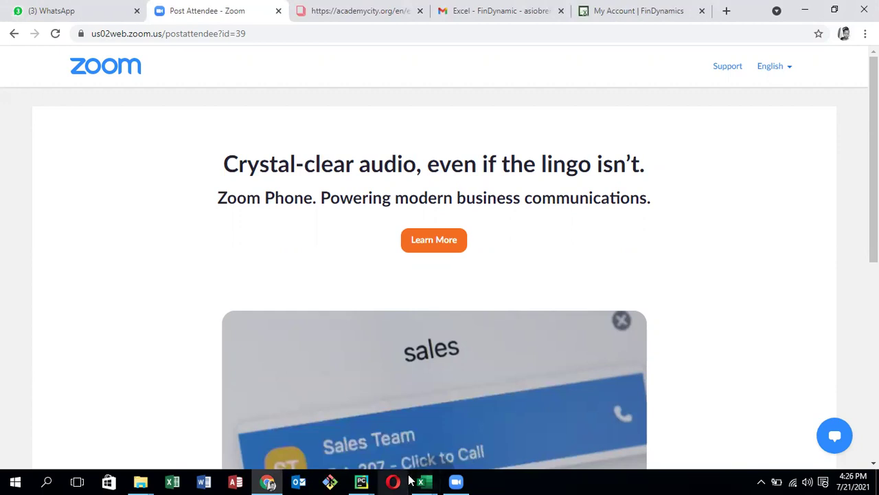
{"action": "mouse_move", "coordinate": [424, 481]}
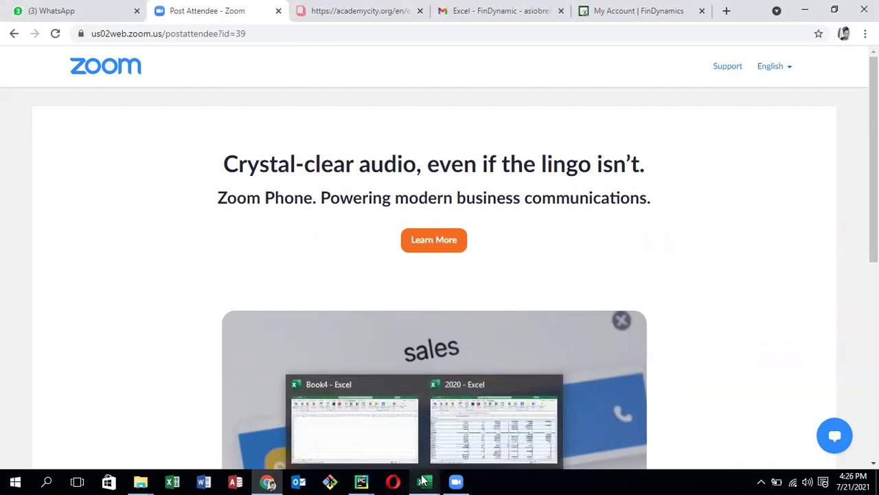
{"action": "left_click", "coordinate": [481, 415]}
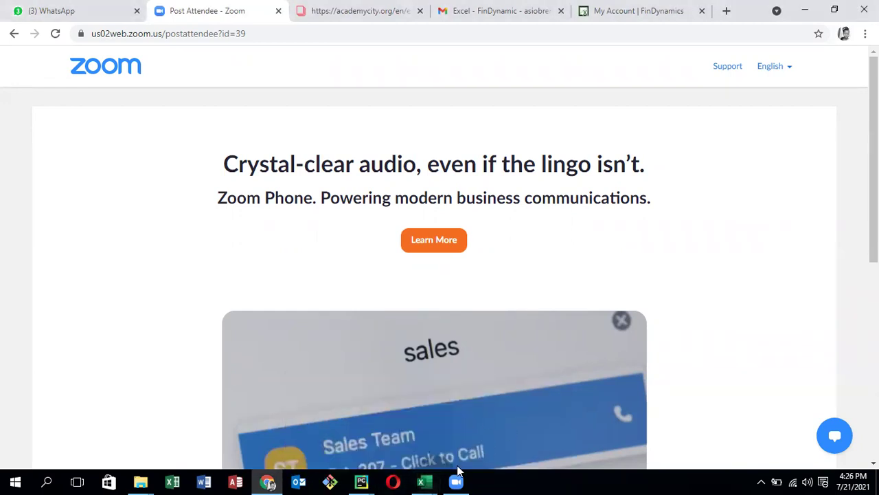
{"action": "mouse_move", "coordinate": [424, 481]}
{"action": "left_click", "coordinate": [465, 445]}
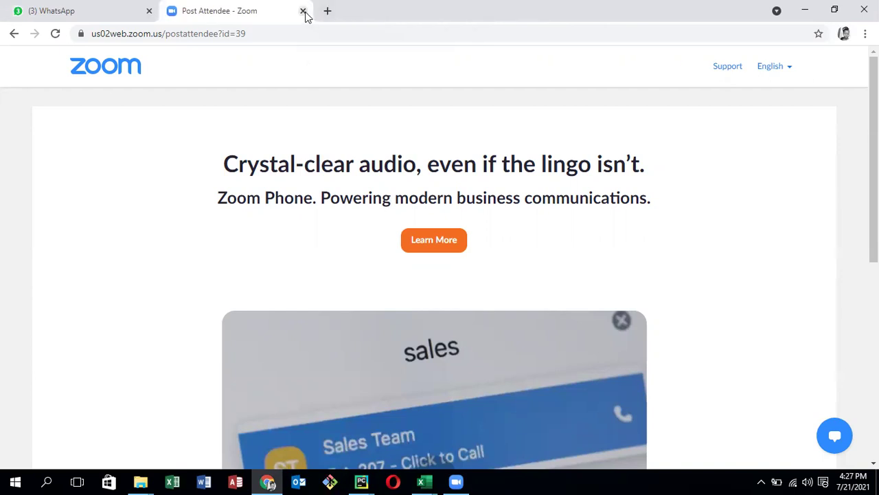
Close the Zoom post-meeting browser tab and switch to the Book4 workbook window in Excel
{"action": "key", "text": "ctrl+w"}
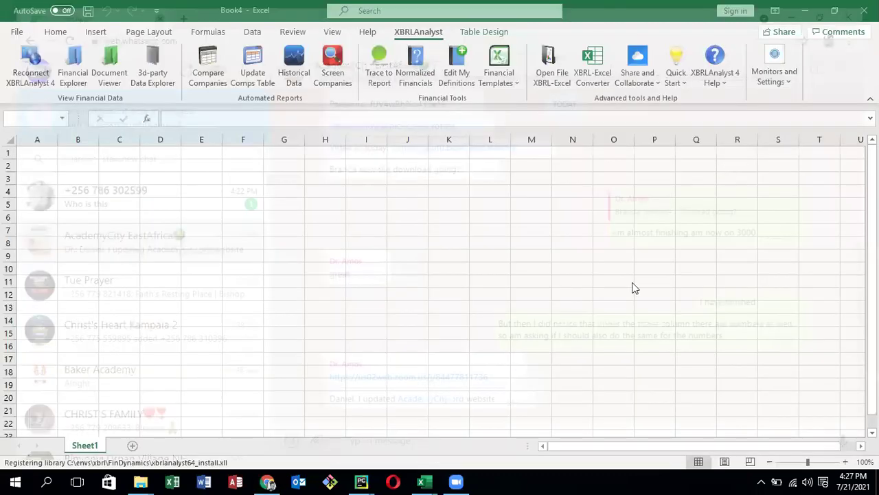
{"action": "left_click", "coordinate": [432, 479]}
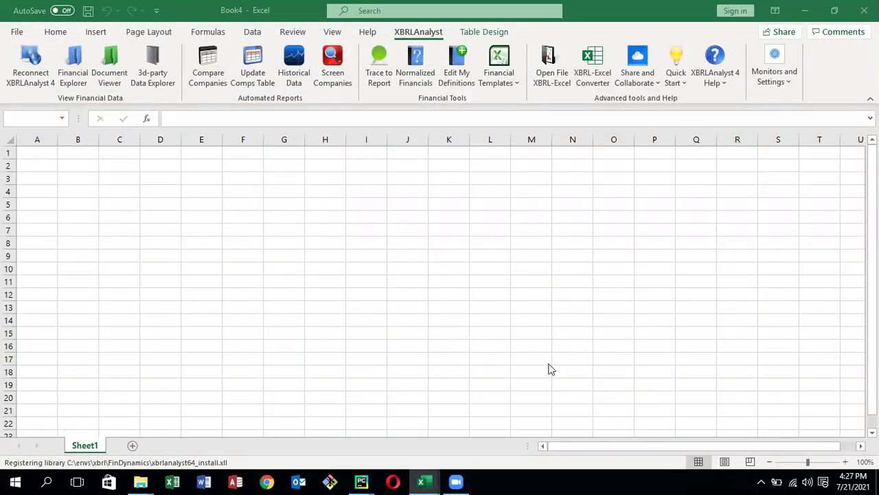
{"action": "mouse_move", "coordinate": [443, 480]}
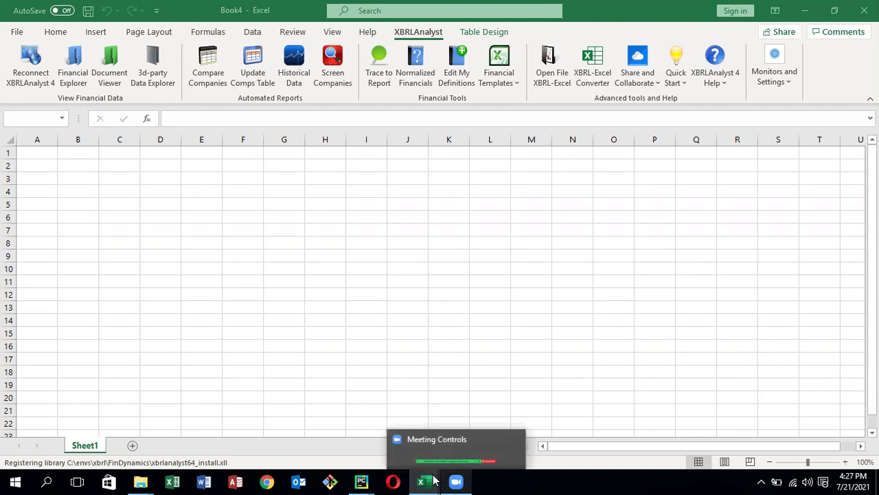
{"action": "left_click", "coordinate": [487, 437]}
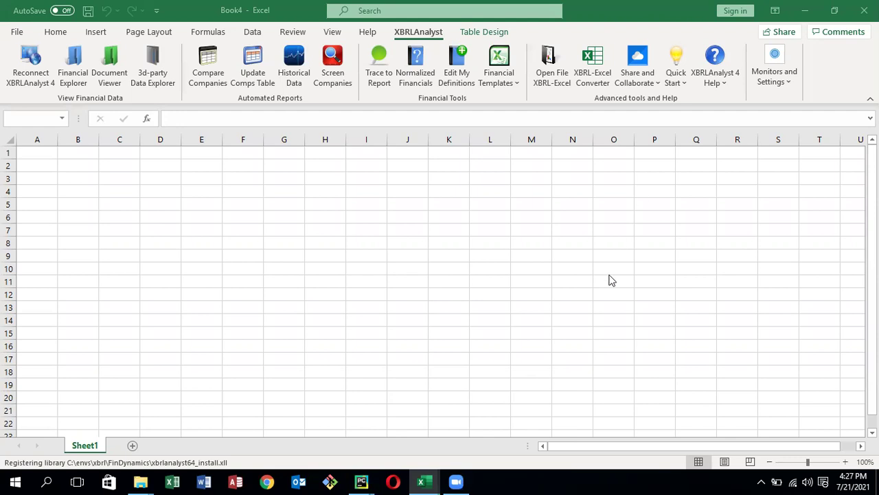
Close the highschooledu and trades project windows in PyCharm and exit the program
{"action": "mouse_move", "coordinate": [423, 481]}
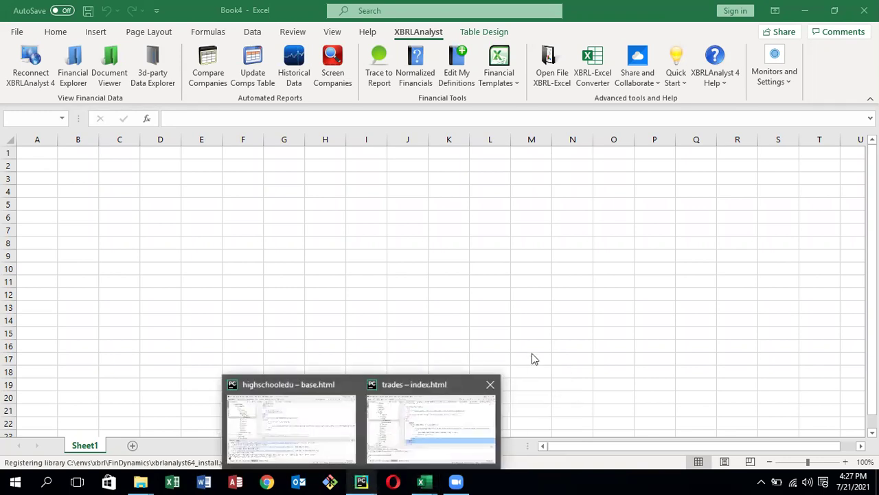
{"action": "mouse_move", "coordinate": [360, 481]}
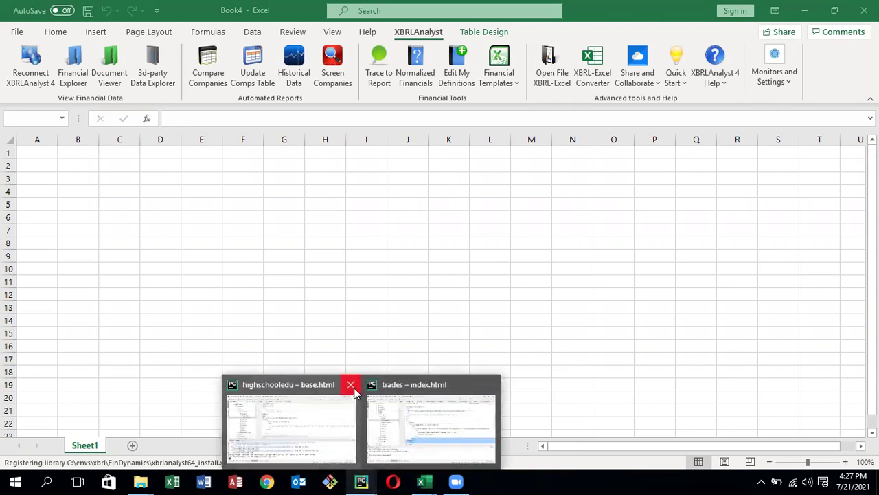
{"action": "left_click", "coordinate": [352, 386]}
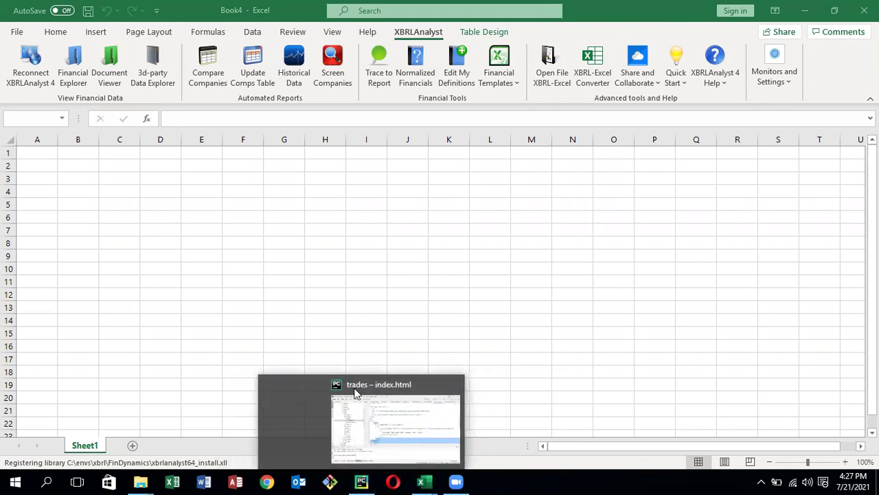
{"action": "left_click", "coordinate": [421, 386]}
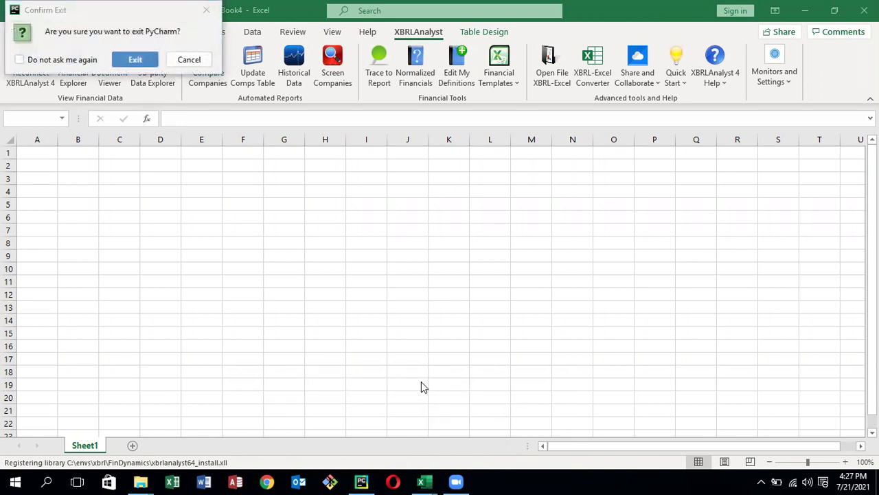
{"action": "left_click", "coordinate": [137, 61]}
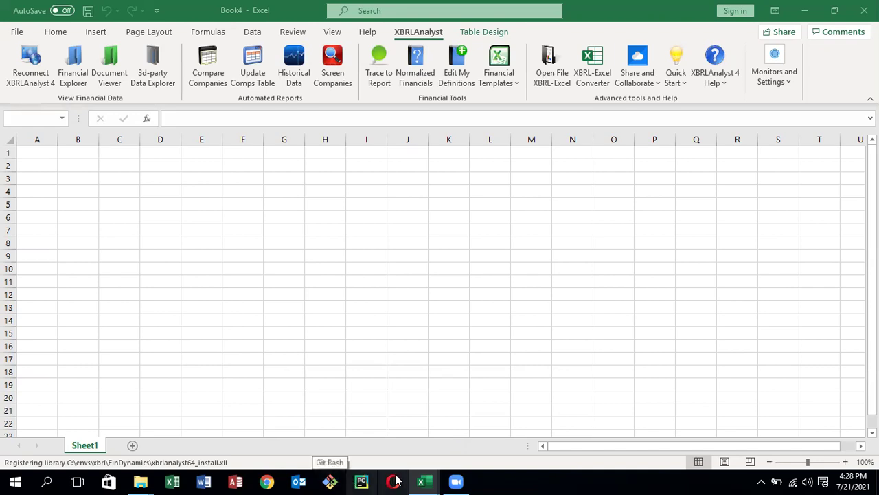
Close the blank Book4 workbook and bring the 2020 workbook to the front
{"action": "mouse_move", "coordinate": [426, 479]}
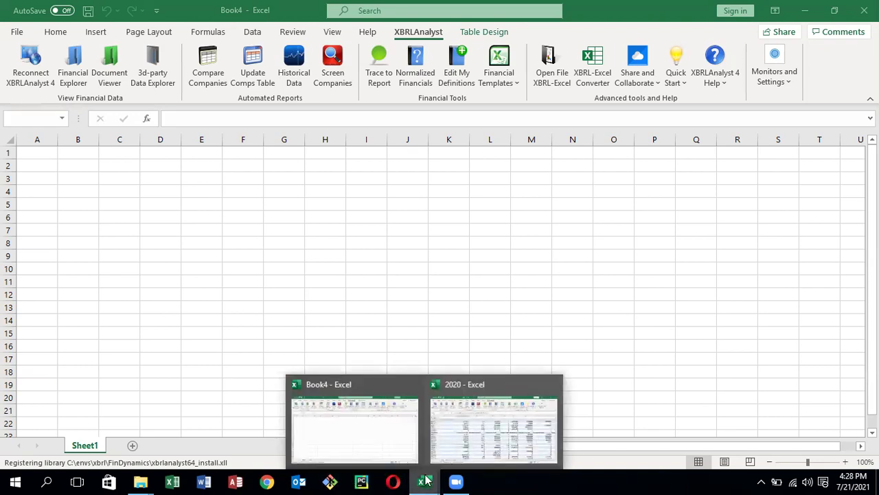
{"action": "left_click", "coordinate": [413, 385]}
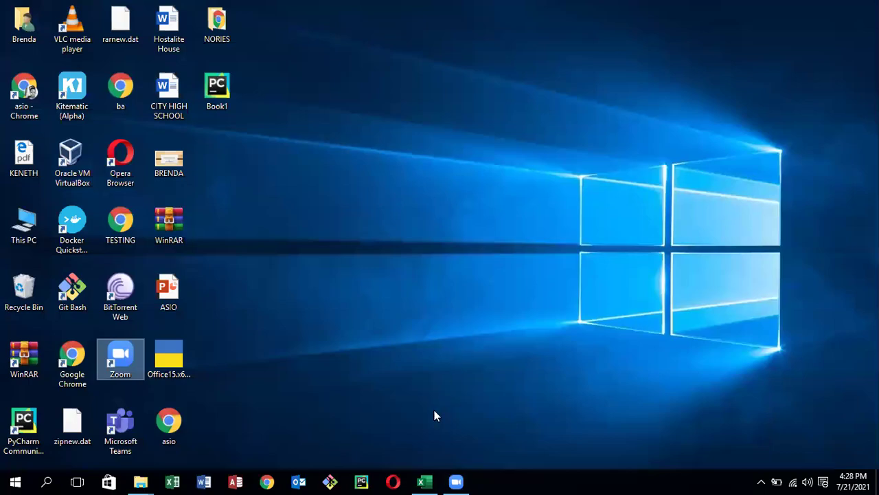
{"action": "left_click", "coordinate": [425, 480]}
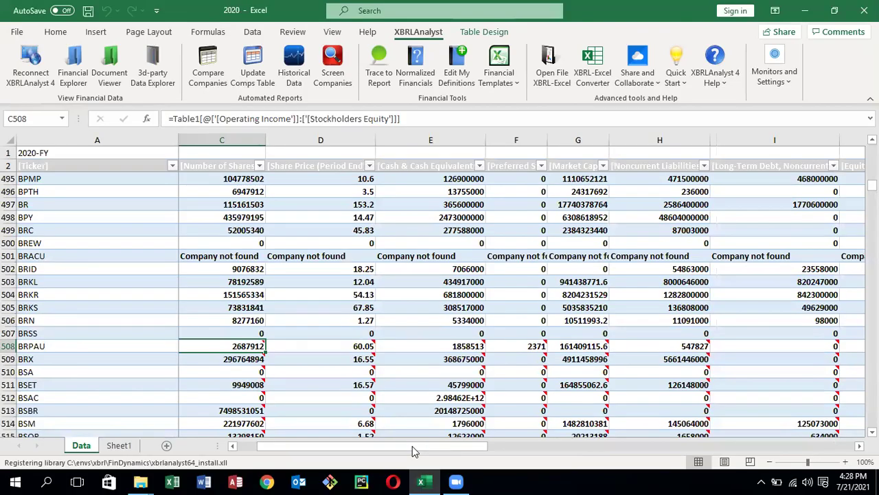
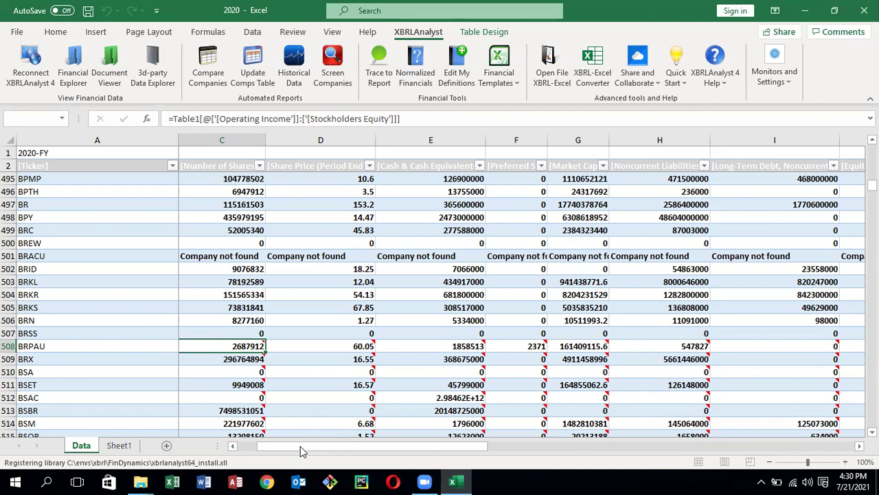
Examine the Operating Income cells from B497 to B508 to compare the rows through BRSS with BRPAU for values or formulas
{"action": "left_click", "coordinate": [234, 446]}
{"action": "mouse_move", "coordinate": [234, 450]}
{"action": "left_mouse_down"}
{"action": "mouse_move", "coordinate": [255, 448]}
{"action": "mouse_move", "coordinate": [240, 450]}
{"action": "left_mouse_up"}
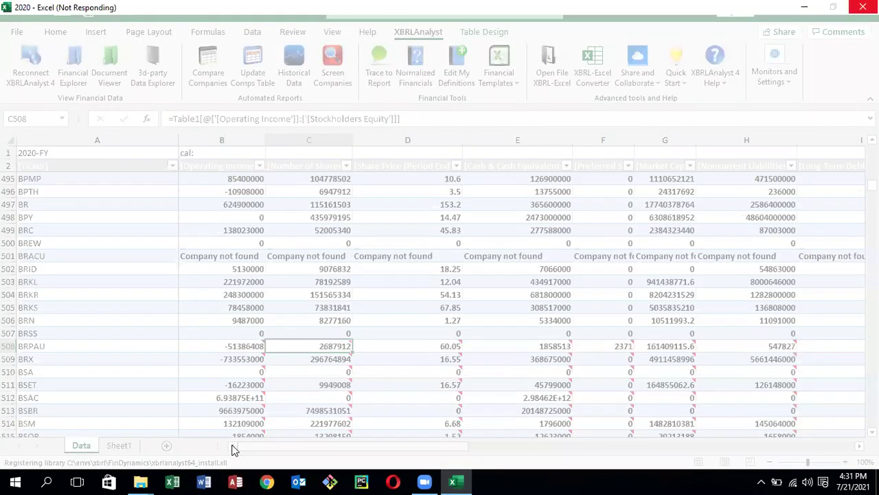
{"action": "scroll", "coordinate": [234, 447], "scroll_direction": "right", "scroll_amount": 5}
{"action": "scroll", "coordinate": [234, 448], "scroll_direction": "left", "scroll_amount": 5}
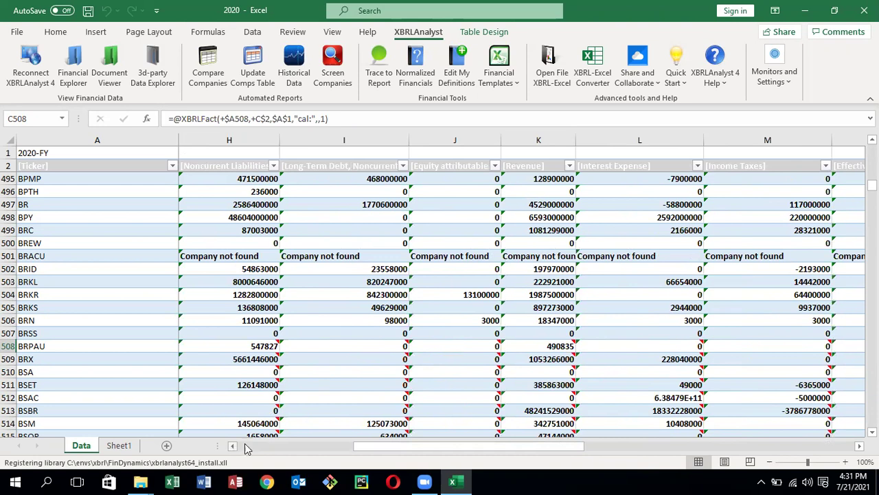
{"action": "left_click_drag", "start_coordinate": [365, 447], "coordinate": [244, 453]}
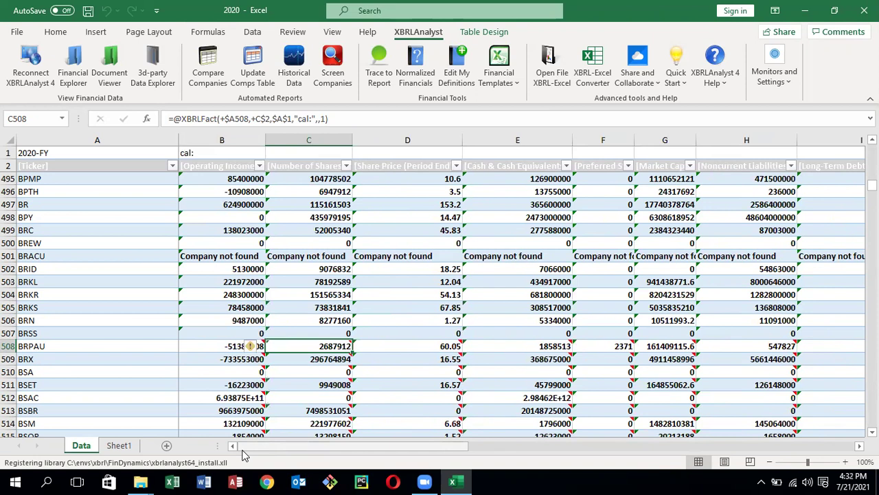
{"action": "left_click", "coordinate": [217, 204]}
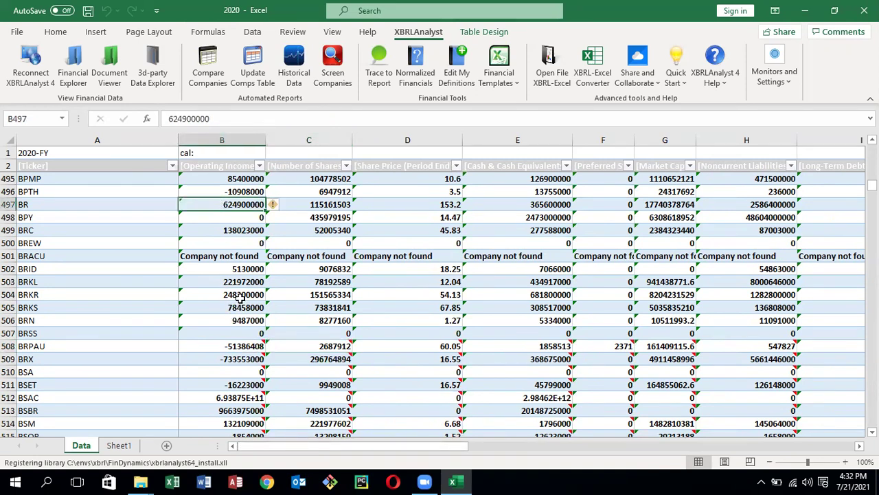
{"action": "left_click", "coordinate": [244, 347]}
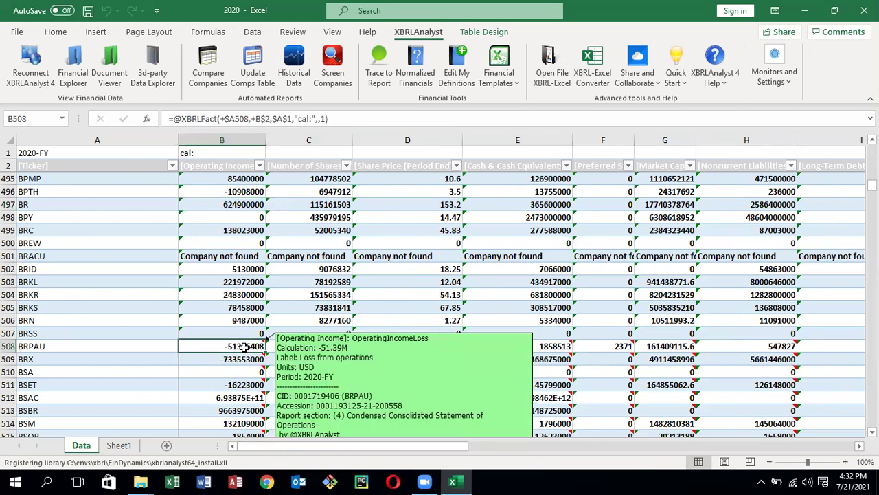
{"action": "left_click", "coordinate": [241, 267]}
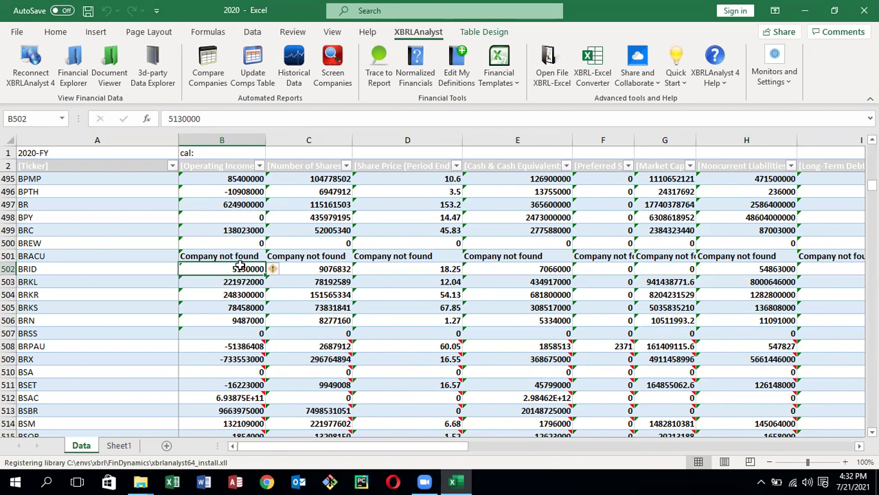
{"action": "left_click", "coordinate": [239, 282]}
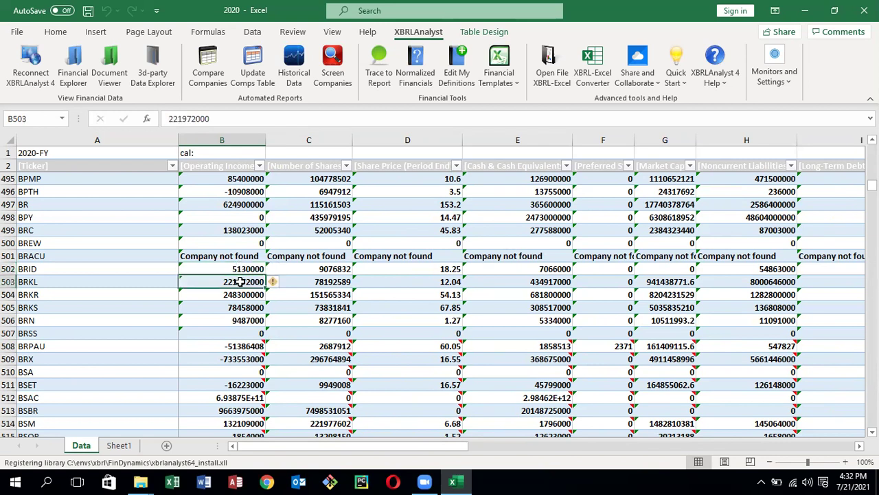
{"action": "left_click", "coordinate": [248, 319]}
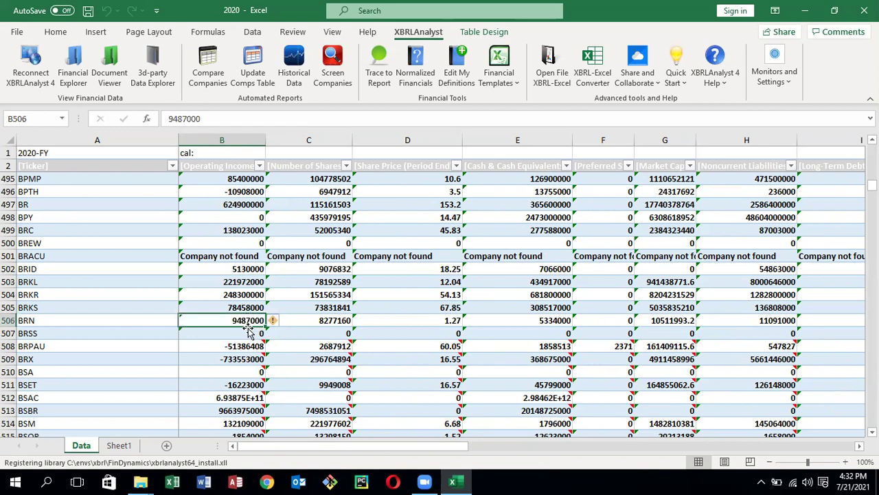
{"action": "left_click", "coordinate": [248, 332]}
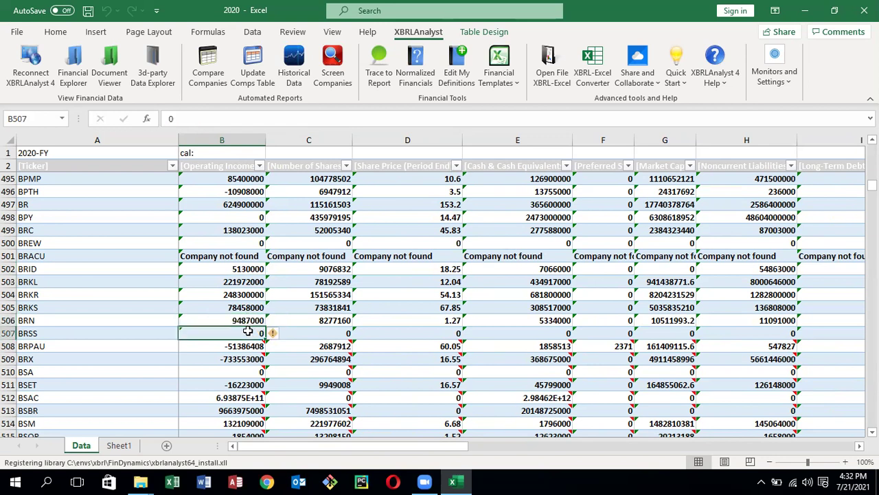
{"action": "left_click", "coordinate": [243, 346]}
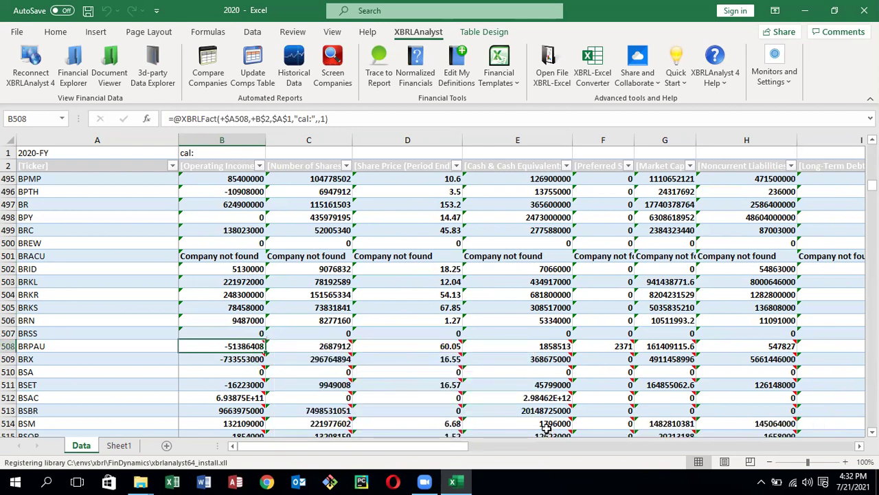
{"action": "mouse_move", "coordinate": [241, 345]}
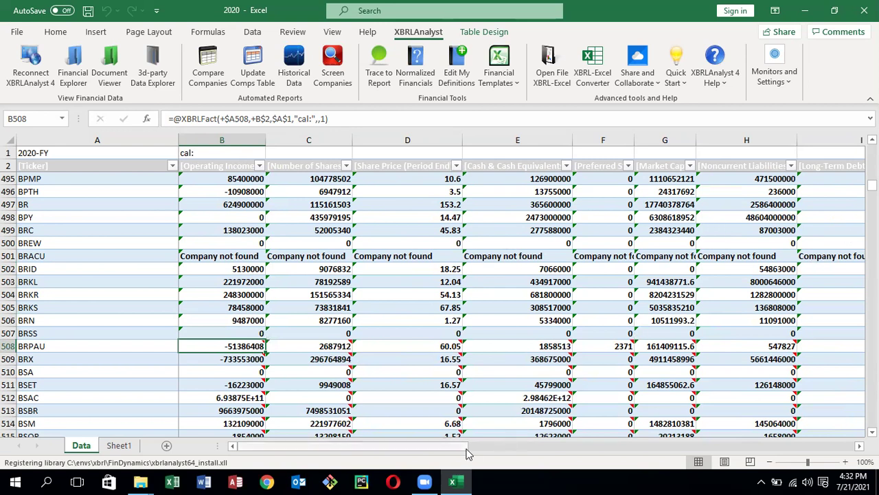
Delete the notes from all cells from ticker BRPAU through ticker ZYXI, range B508:AA3683
{"action": "left_click_drag", "start_coordinate": [453, 448], "coordinate": [611, 449]}
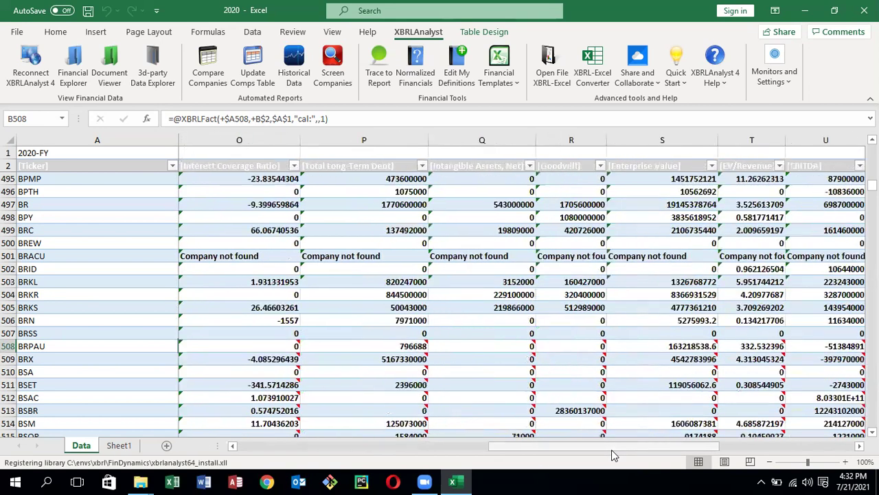
{"action": "left_click", "coordinate": [738, 445]}
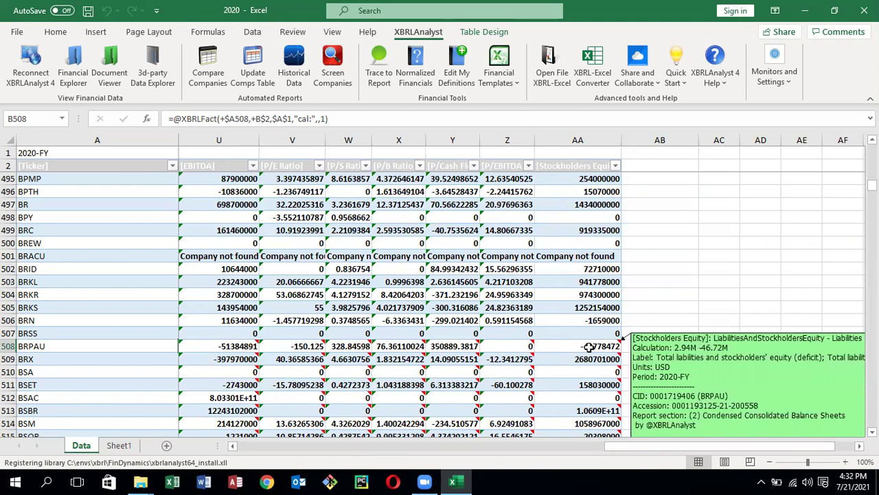
{"action": "left_click_drag", "start_coordinate": [589, 346], "coordinate": [589, 346]}
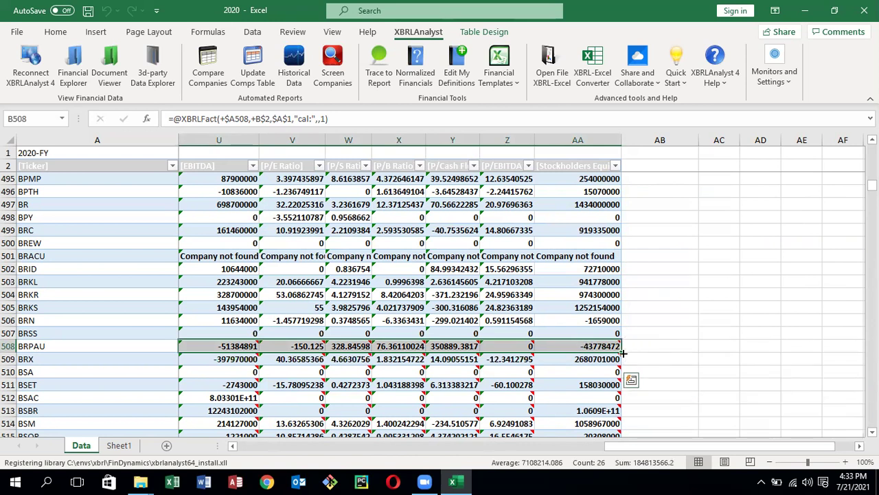
{"action": "mouse_move", "coordinate": [620, 349]}
{"action": "left_click_drag", "start_coordinate": [872, 185], "coordinate": [872, 409]}
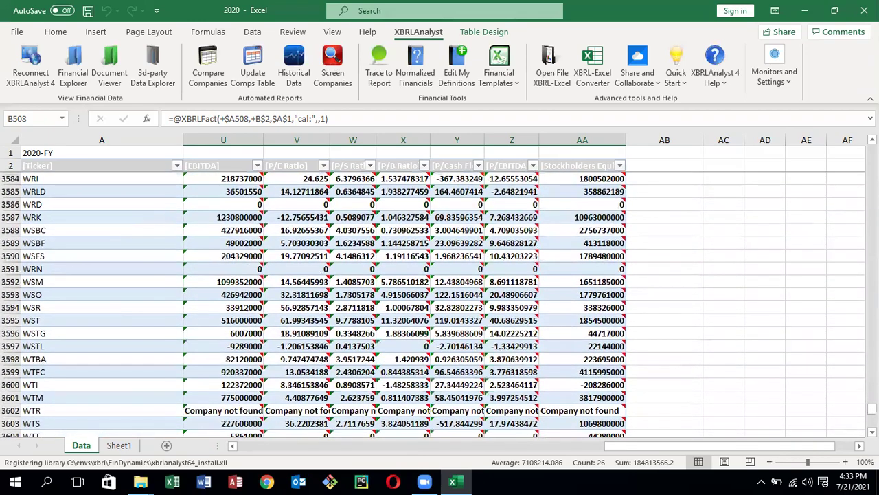
{"action": "scroll", "coordinate": [440, 303], "scroll_direction": "down", "scroll_amount": 7}
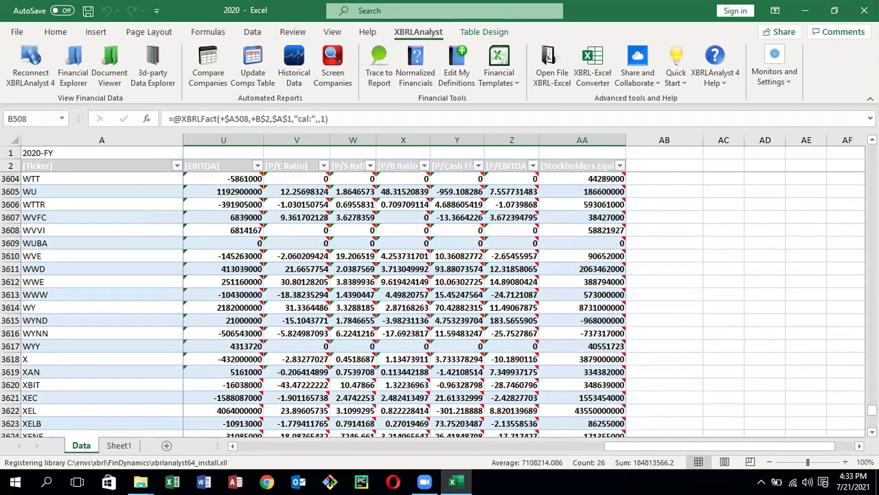
{"action": "scroll", "coordinate": [440, 302], "scroll_direction": "down", "scroll_amount": 7}
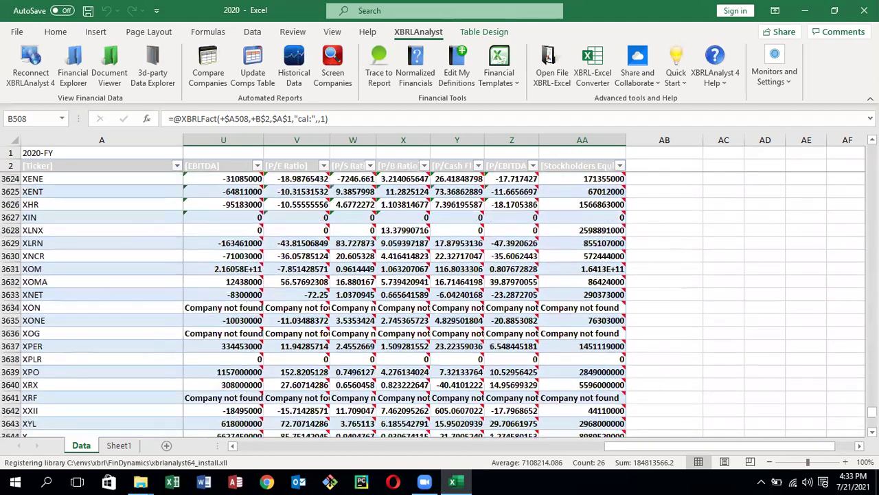
{"action": "scroll", "coordinate": [440, 302], "scroll_direction": "down", "scroll_amount": 7}
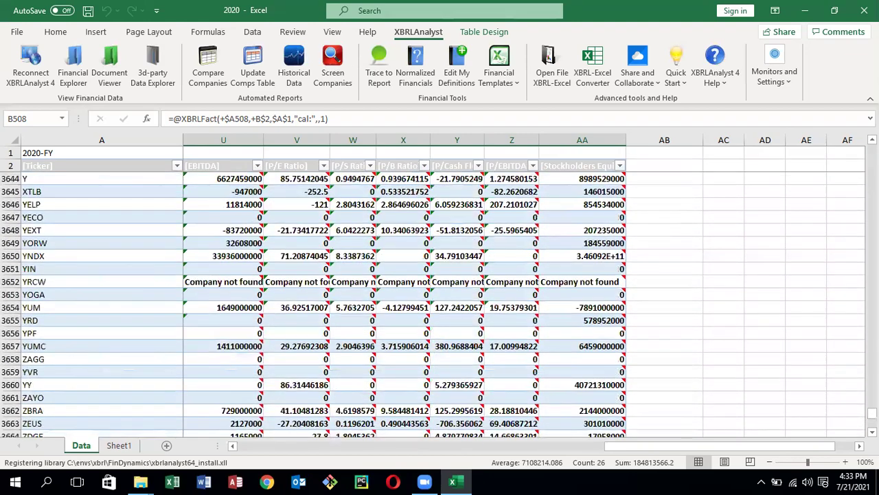
{"action": "scroll", "coordinate": [439, 302], "scroll_direction": "down", "scroll_amount": 2}
{"action": "scroll", "coordinate": [440, 302], "scroll_direction": "down", "scroll_amount": 5}
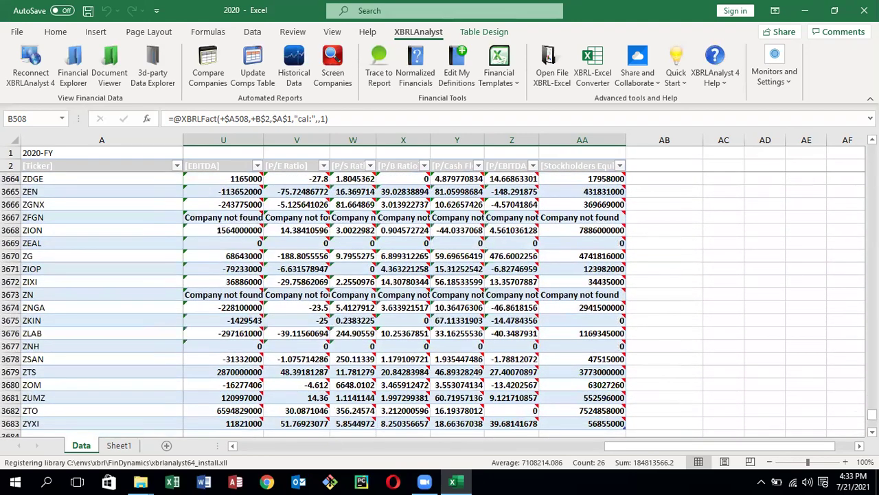
{"action": "scroll", "coordinate": [440, 302], "scroll_direction": "down", "scroll_amount": 7}
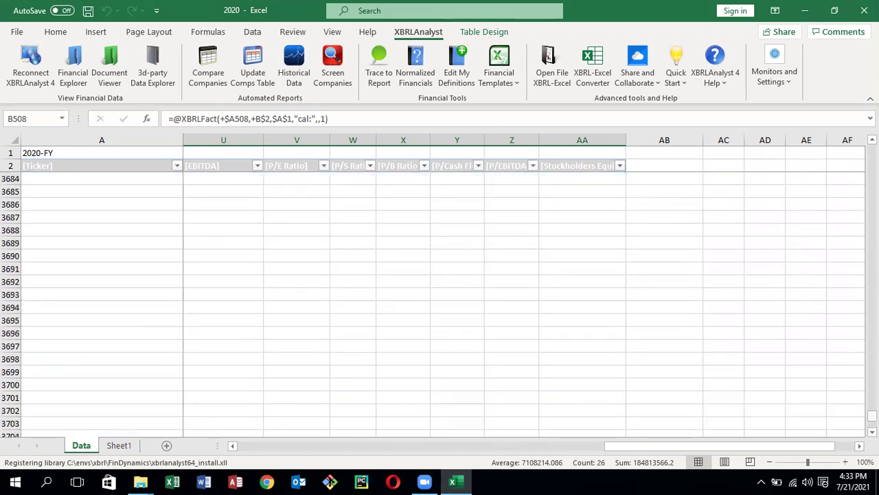
{"action": "scroll", "coordinate": [440, 302], "scroll_direction": "up", "scroll_amount": 7}
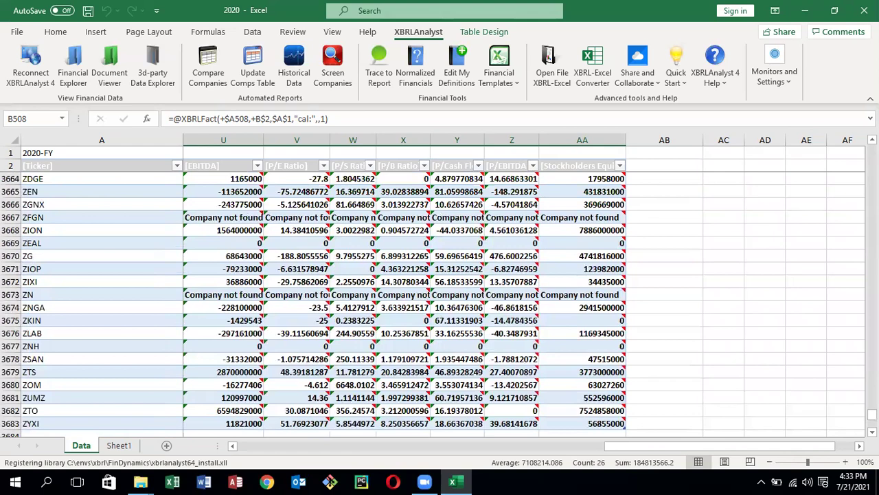
{"action": "scroll", "coordinate": [440, 302], "scroll_direction": "down", "scroll_amount": 1}
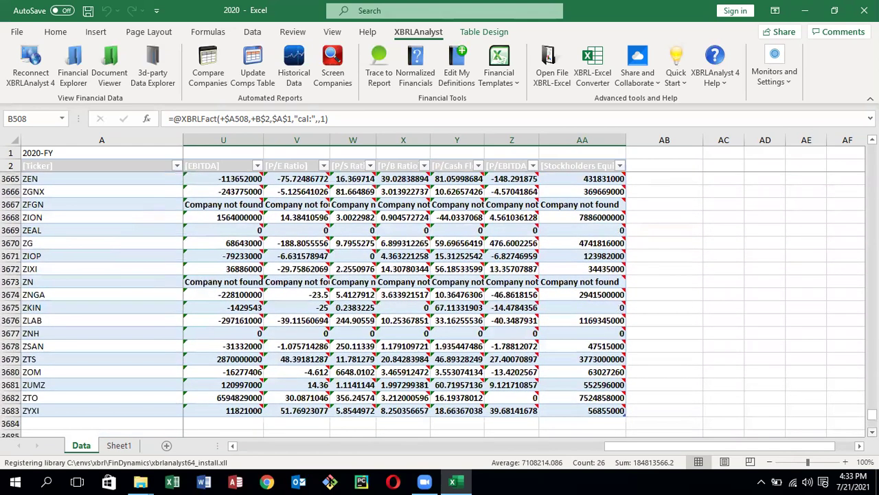
{"action": "scroll", "coordinate": [440, 303], "scroll_direction": "down", "scroll_amount": 1}
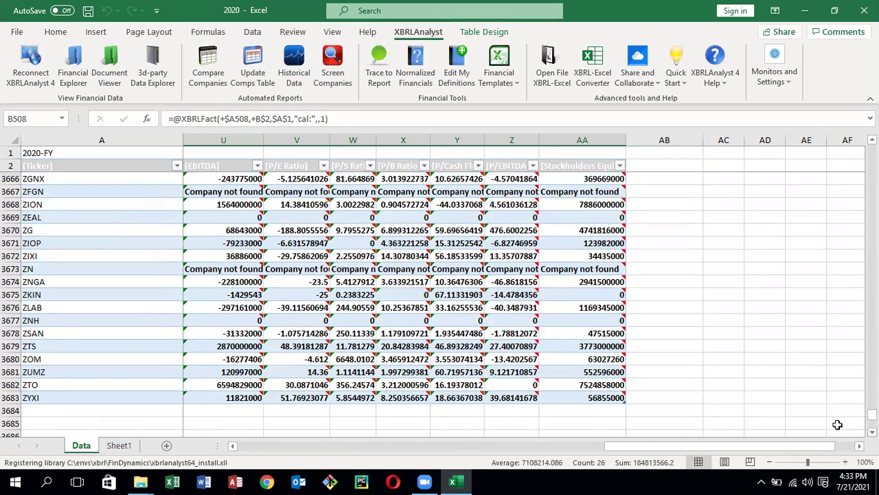
{"action": "left_click", "coordinate": [611, 398], "text": "shift"}
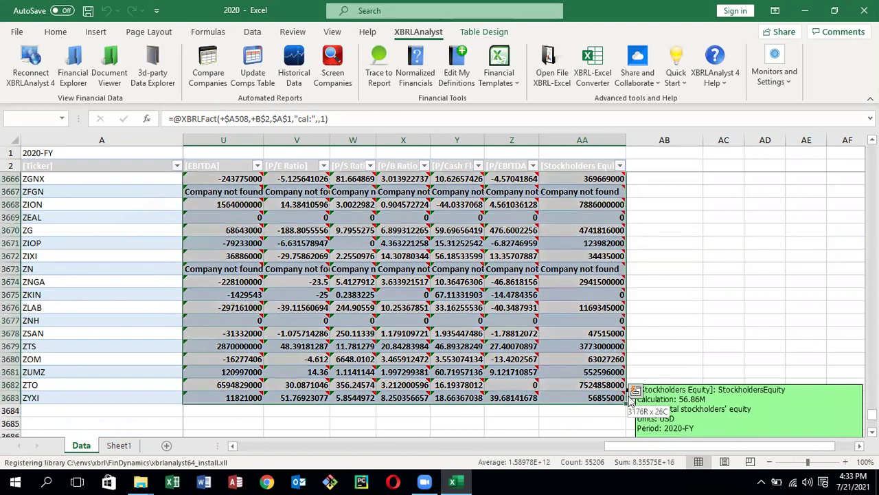
{"action": "right_click", "coordinate": [520, 287]}
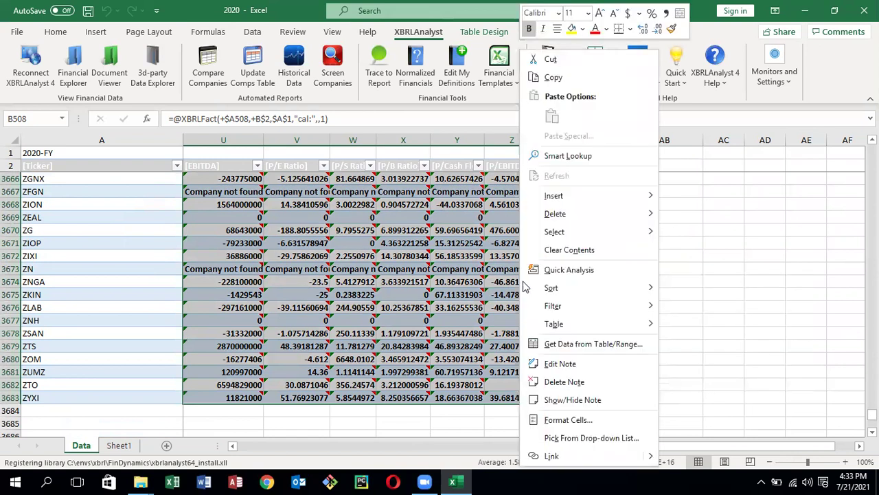
{"action": "left_click", "coordinate": [595, 383]}
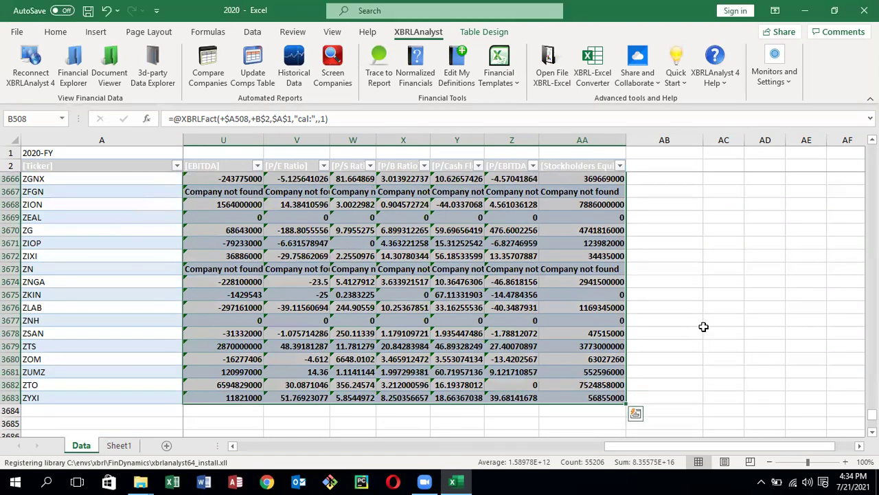
Replace the XBRLFact formulas in the selected range B508:AA3683 with their values by copying and pasting as values in place
{"action": "right_click", "coordinate": [464, 256]}
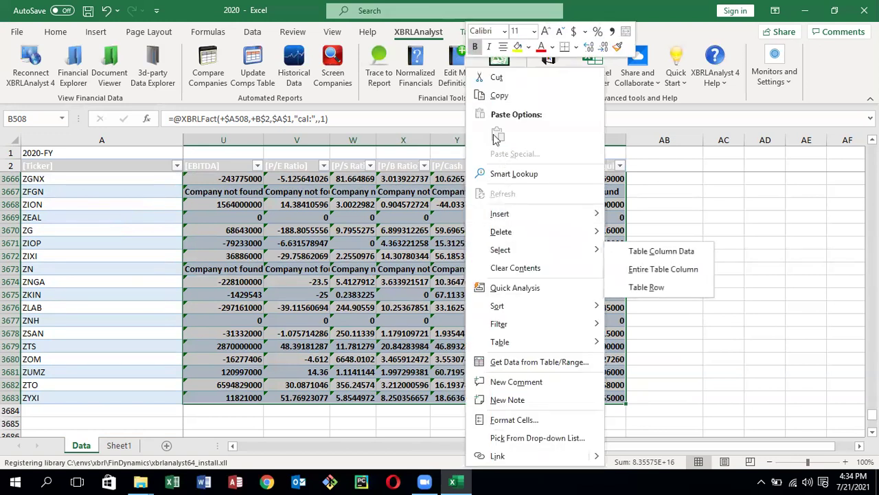
{"action": "left_click", "coordinate": [500, 96]}
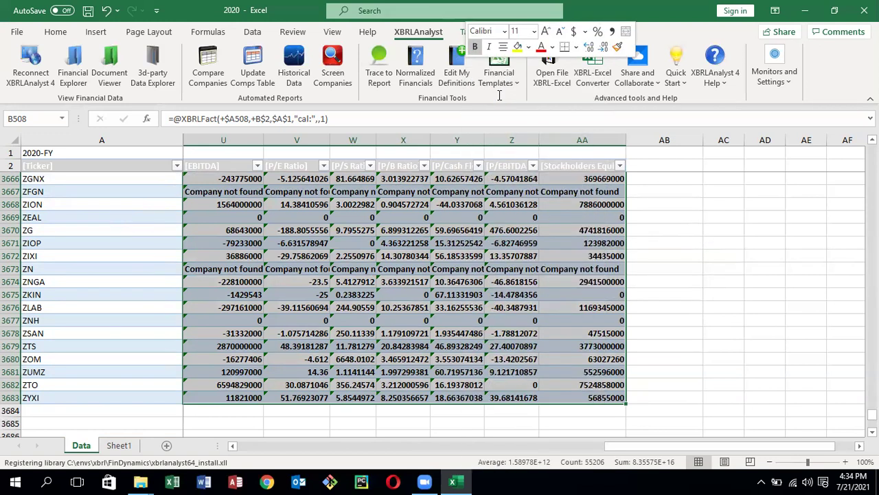
{"action": "right_click", "coordinate": [441, 249]}
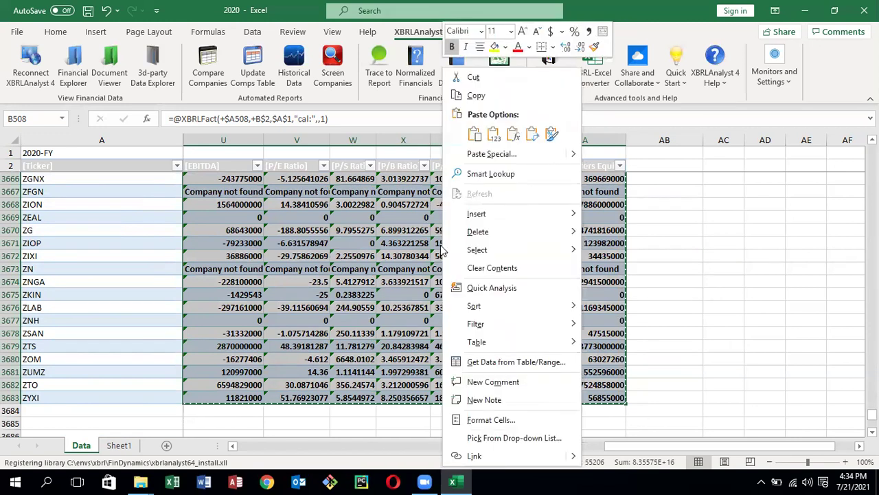
{"action": "left_click", "coordinate": [494, 136]}
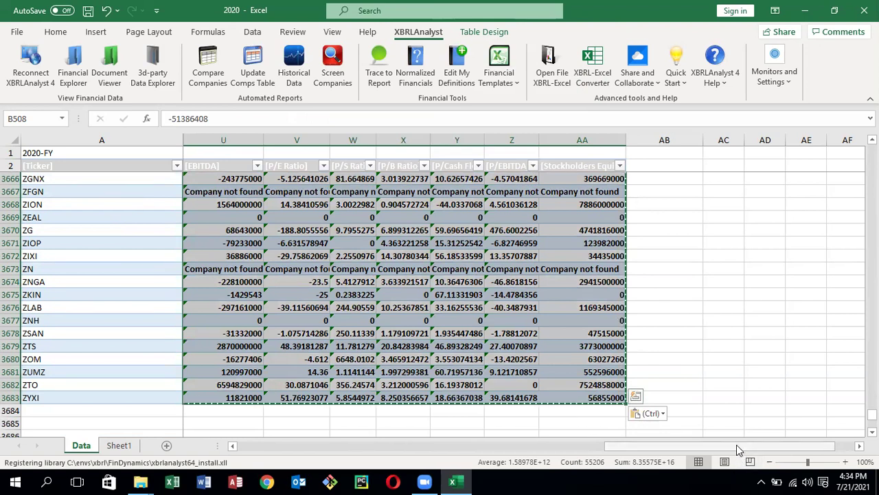
Check columns B to H for the last tickers in the table, moving up from row 3683 to around row 2646
{"action": "left_click_drag", "start_coordinate": [737, 450], "coordinate": [216, 450]}
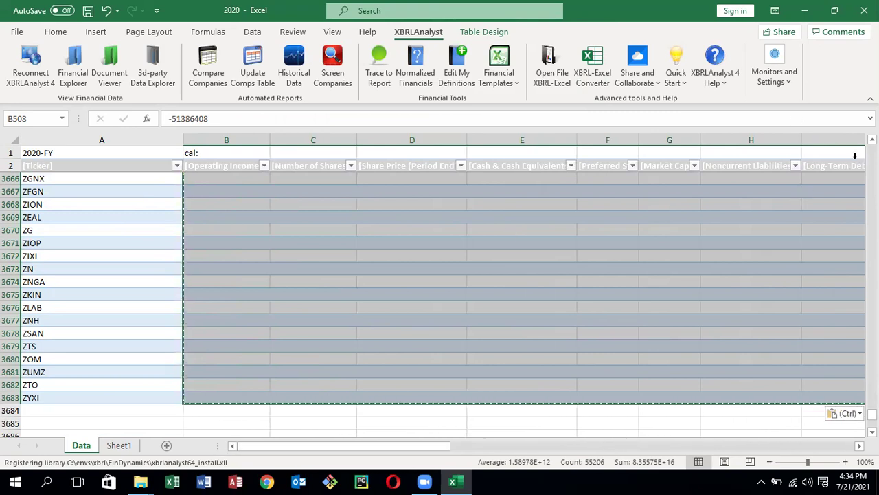
{"action": "scroll", "coordinate": [440, 302], "scroll_direction": "up", "scroll_amount": 7}
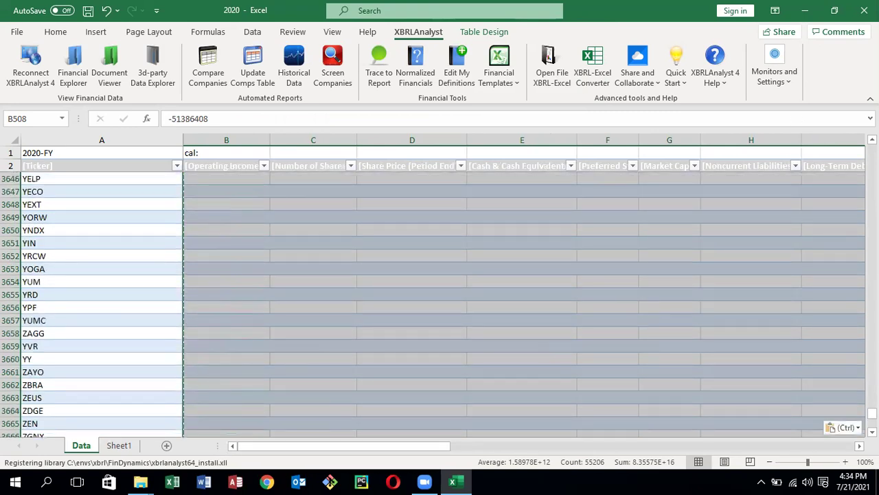
{"action": "scroll", "coordinate": [439, 302], "scroll_direction": "up", "scroll_amount": 16}
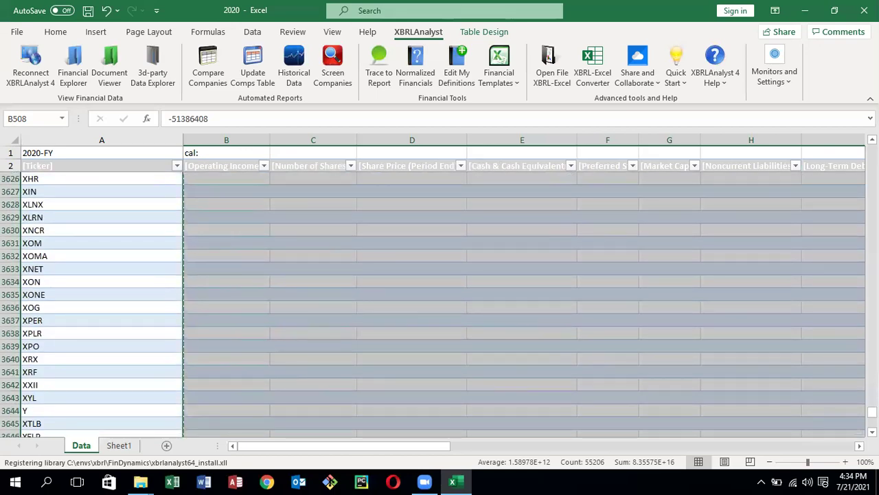
{"action": "scroll", "coordinate": [439, 302], "scroll_direction": "up", "scroll_amount": 20}
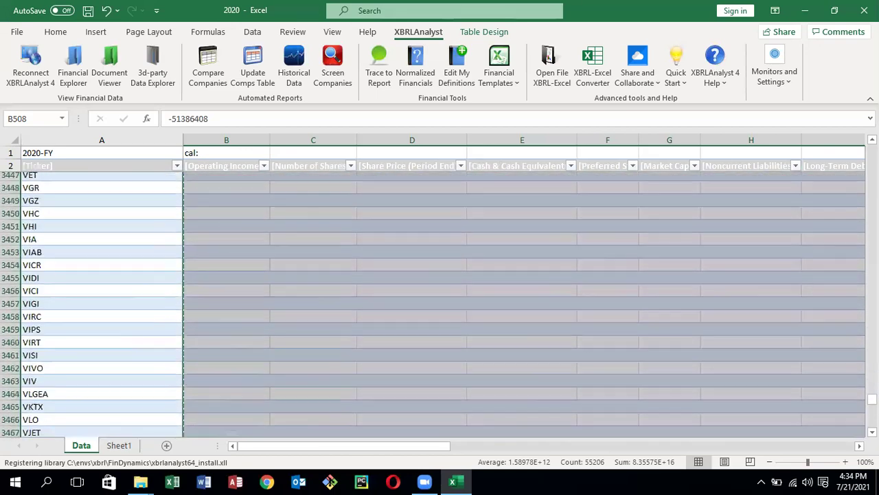
{"action": "scroll", "coordinate": [440, 303], "scroll_direction": "up", "scroll_amount": 20}
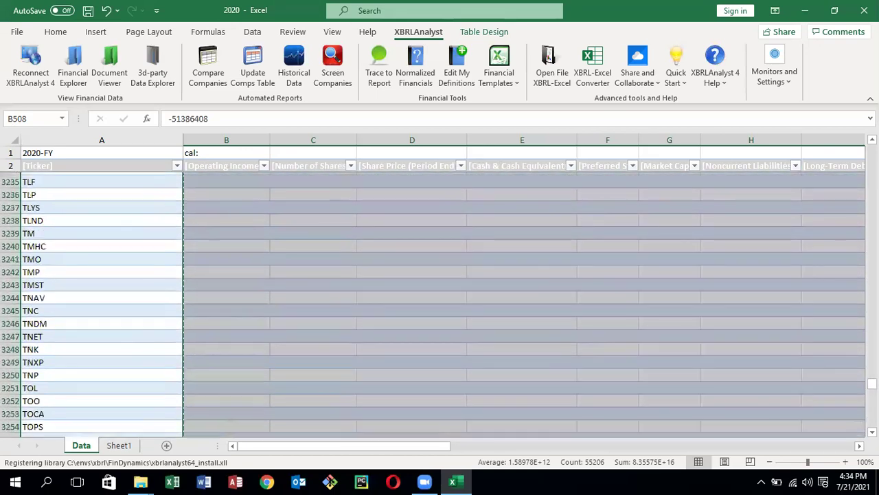
{"action": "scroll", "coordinate": [440, 303], "scroll_direction": "up", "scroll_amount": 1}
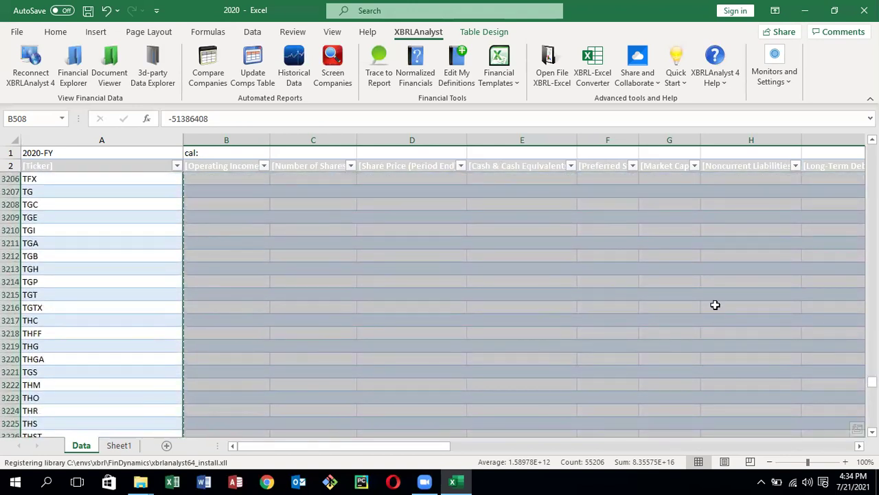
{"action": "left_click", "coordinate": [552, 258]}
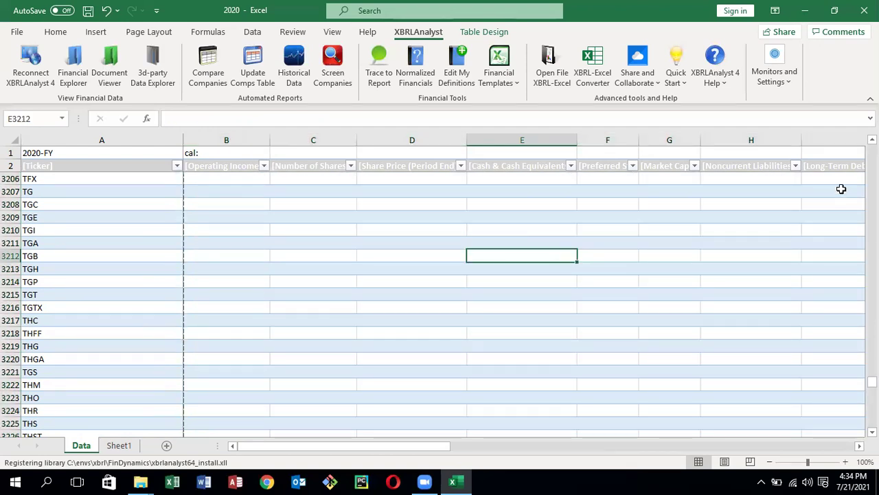
{"action": "scroll", "coordinate": [440, 302], "scroll_direction": "up", "scroll_amount": 20}
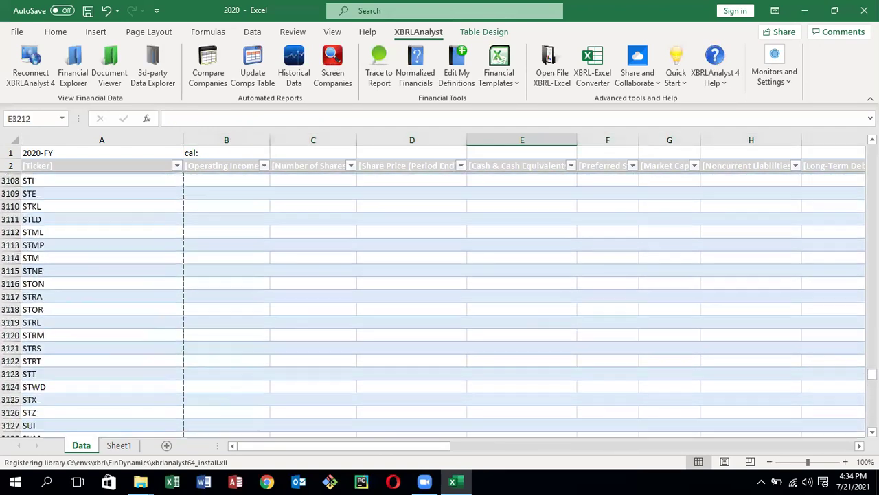
{"action": "scroll", "coordinate": [439, 303], "scroll_direction": "up", "scroll_amount": 20}
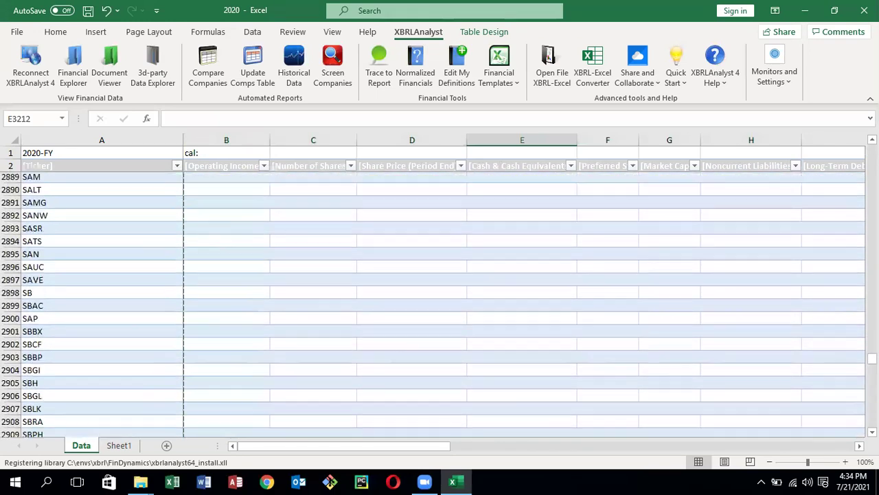
{"action": "scroll", "coordinate": [440, 302], "scroll_direction": "up", "scroll_amount": 20}
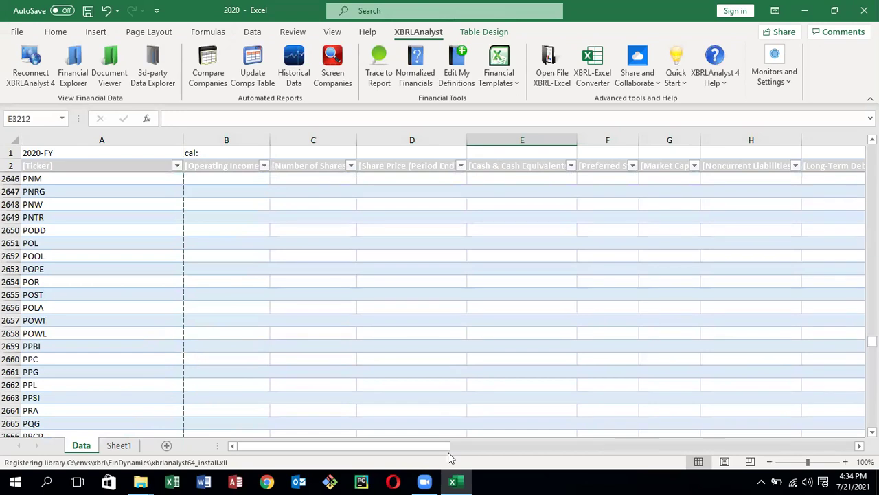
{"action": "left_click_drag", "start_coordinate": [441, 445], "coordinate": [208, 443]}
Review the 2020-FY figures in columns B to H from the top of the Data sheet down to around row 762
{"action": "left_click_drag", "start_coordinate": [872, 340], "coordinate": [872, 147]}
{"action": "scroll", "coordinate": [439, 303], "scroll_direction": "down", "scroll_amount": 13}
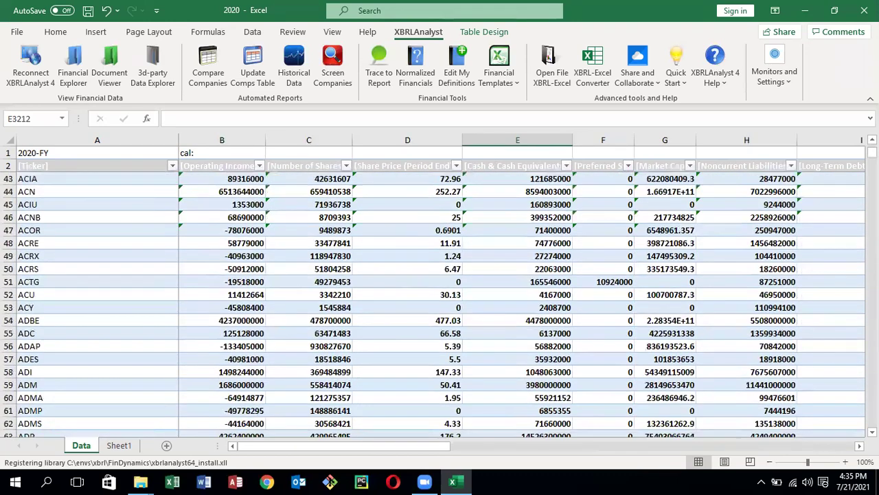
{"action": "scroll", "coordinate": [440, 302], "scroll_direction": "down", "scroll_amount": 7}
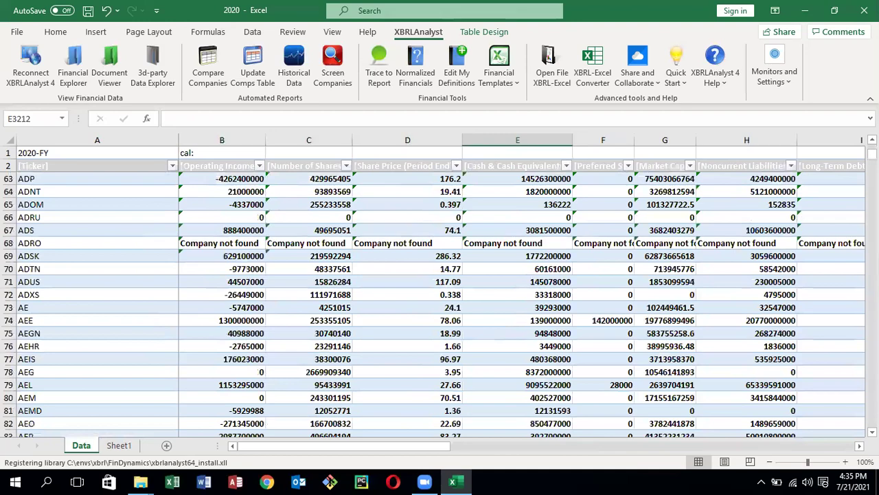
{"action": "scroll", "coordinate": [440, 302], "scroll_direction": "down", "scroll_amount": 7}
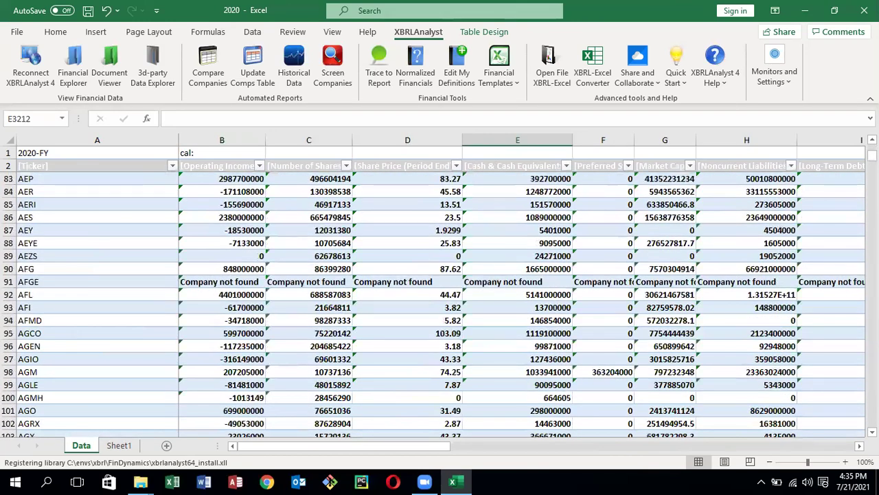
{"action": "scroll", "coordinate": [440, 302], "scroll_direction": "down", "scroll_amount": 20}
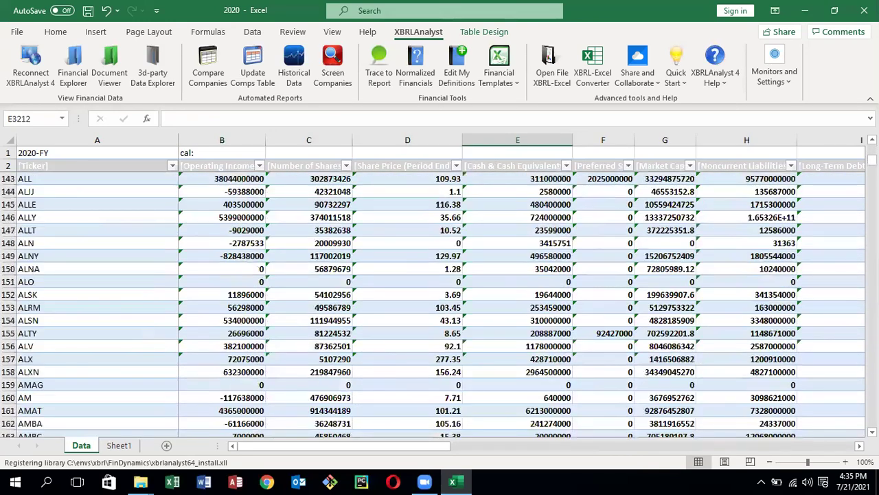
{"action": "scroll", "coordinate": [440, 302], "scroll_direction": "down", "scroll_amount": 7}
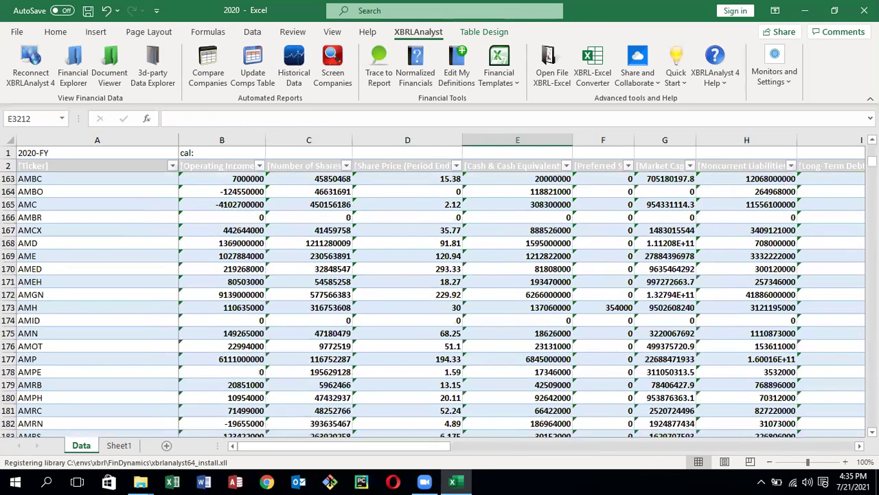
{"action": "scroll", "coordinate": [440, 302], "scroll_direction": "down", "scroll_amount": 7}
{"action": "scroll", "coordinate": [440, 303], "scroll_direction": "down", "scroll_amount": 2}
{"action": "scroll", "coordinate": [440, 303], "scroll_direction": "down", "scroll_amount": 5}
{"action": "scroll", "coordinate": [440, 303], "scroll_direction": "down", "scroll_amount": 7}
{"action": "scroll", "coordinate": [440, 302], "scroll_direction": "down", "scroll_amount": 20}
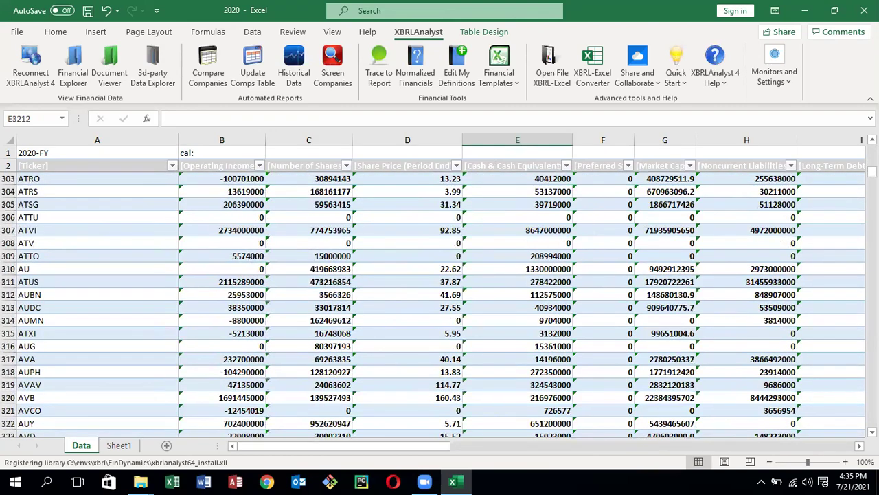
{"action": "scroll", "coordinate": [440, 302], "scroll_direction": "down", "scroll_amount": 7}
{"action": "scroll", "coordinate": [439, 303], "scroll_direction": "down", "scroll_amount": 3}
{"action": "scroll", "coordinate": [440, 302], "scroll_direction": "down", "scroll_amount": 20}
{"action": "scroll", "coordinate": [440, 302], "scroll_direction": "down", "scroll_amount": 20}
{"action": "scroll", "coordinate": [440, 302], "scroll_direction": "down", "scroll_amount": 7}
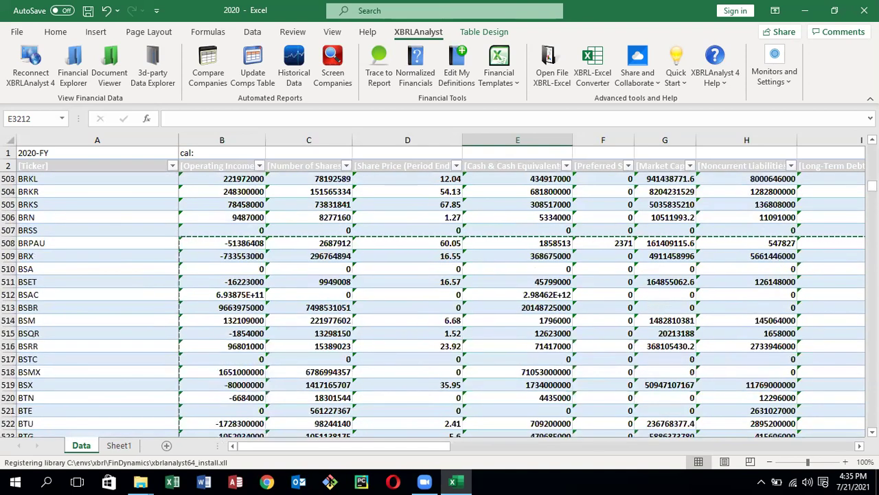
{"action": "scroll", "coordinate": [440, 302], "scroll_direction": "down", "scroll_amount": 7}
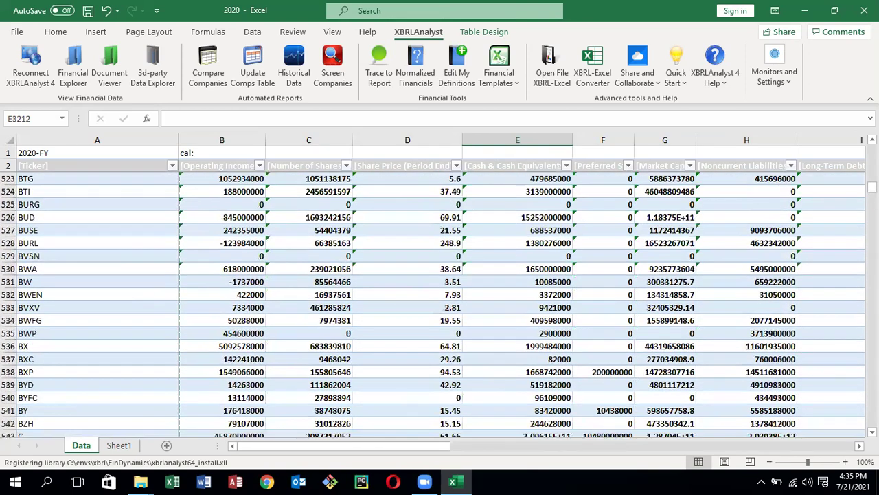
{"action": "scroll", "coordinate": [440, 303], "scroll_direction": "down", "scroll_amount": 7}
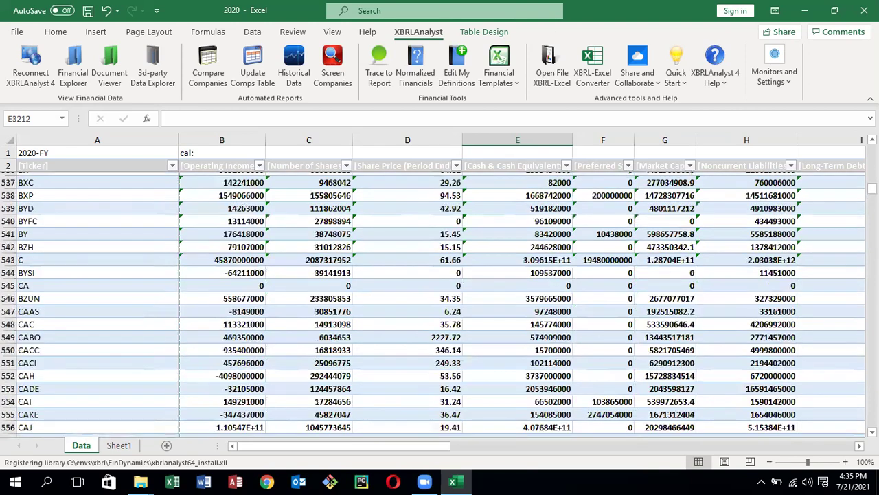
{"action": "scroll", "coordinate": [440, 302], "scroll_direction": "down", "scroll_amount": 7}
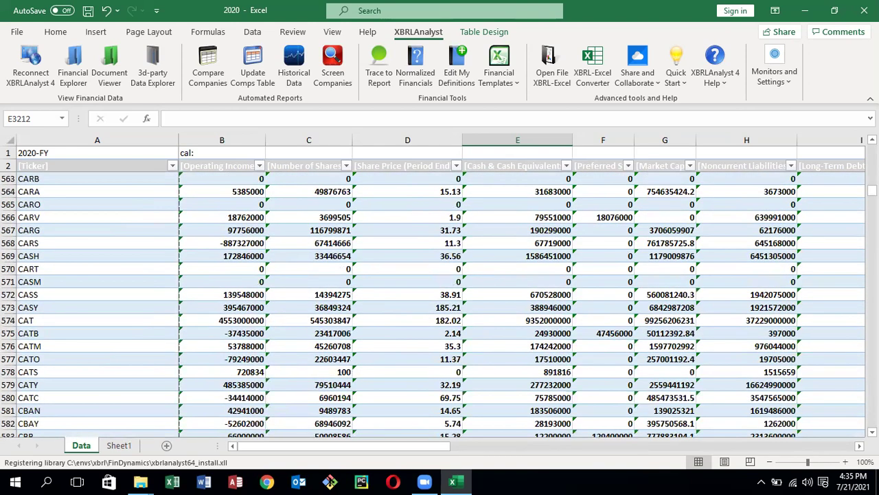
{"action": "scroll", "coordinate": [440, 302], "scroll_direction": "down", "scroll_amount": 20}
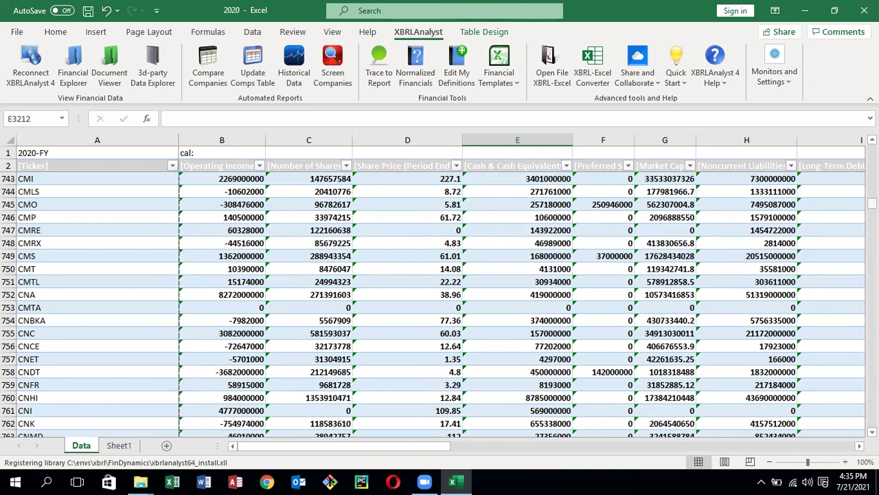
Inspect the Cash & Cash Equivalents cell for JYNT (E1846) and check the ticker rows above it for Internal error entries
{"action": "left_click_drag", "start_coordinate": [872, 203], "coordinate": [871, 282]}
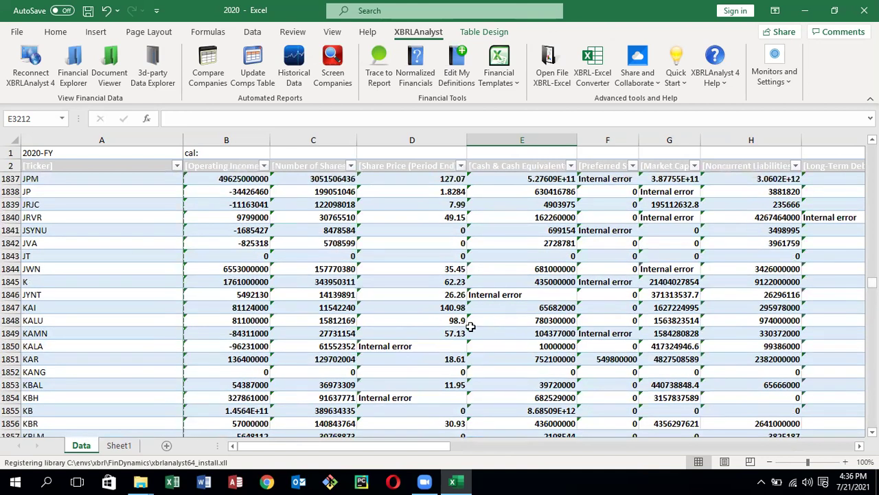
{"action": "left_click", "coordinate": [508, 295]}
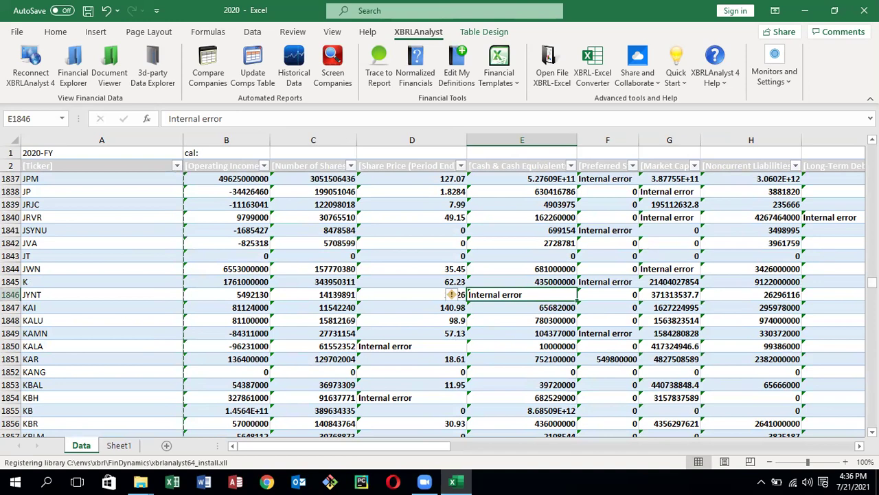
{"action": "scroll", "coordinate": [522, 303], "scroll_direction": "up", "scroll_amount": 7}
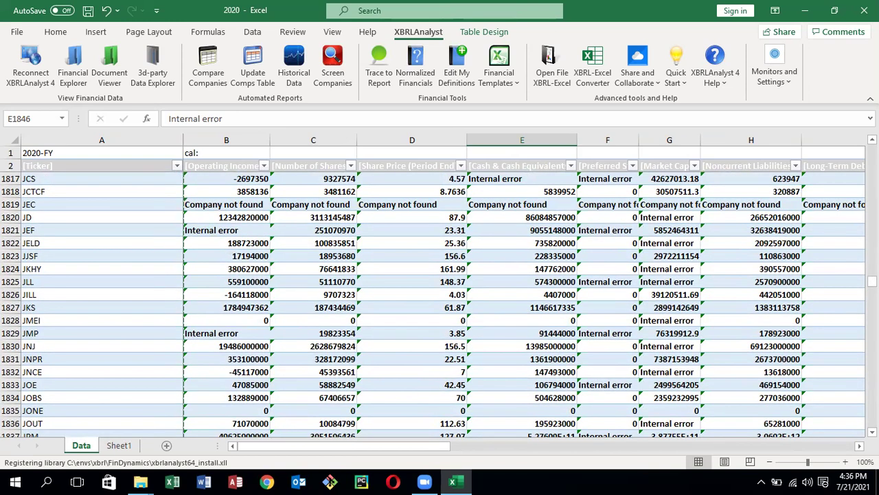
{"action": "scroll", "coordinate": [439, 302], "scroll_direction": "up", "scroll_amount": 7}
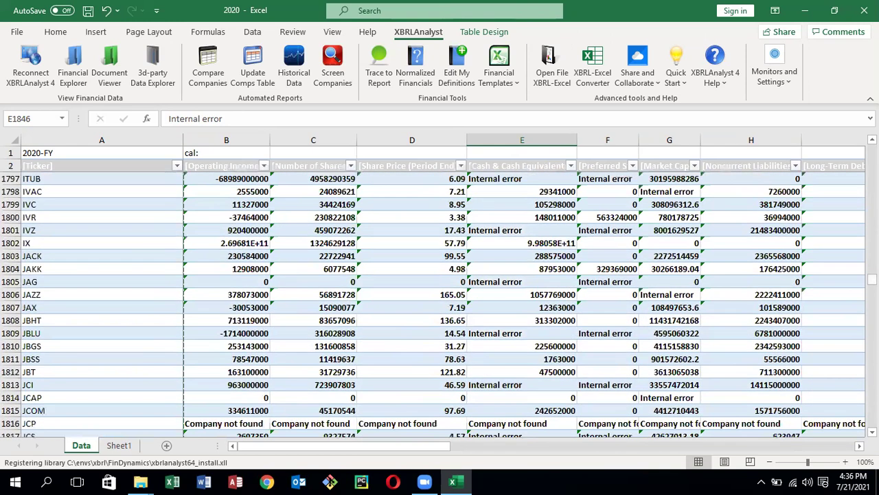
{"action": "scroll", "coordinate": [440, 302], "scroll_direction": "up", "scroll_amount": 7}
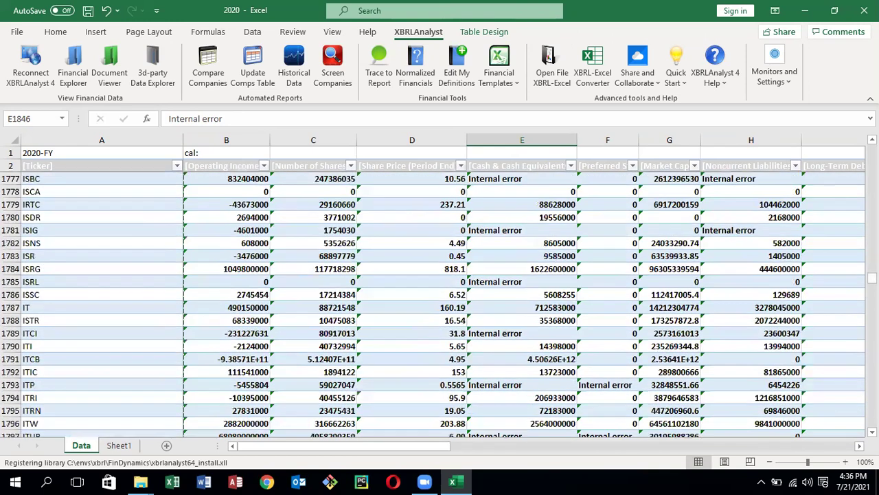
Return to cell B3 on the Data sheet and enter "in" as the text to find
{"action": "left_click_drag", "start_coordinate": [872, 278], "coordinate": [873, 149]}
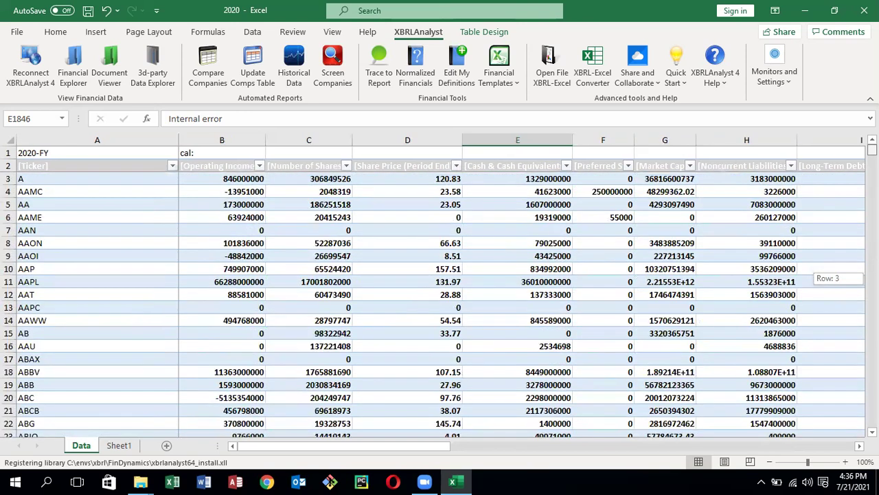
{"action": "left_click", "coordinate": [231, 179]}
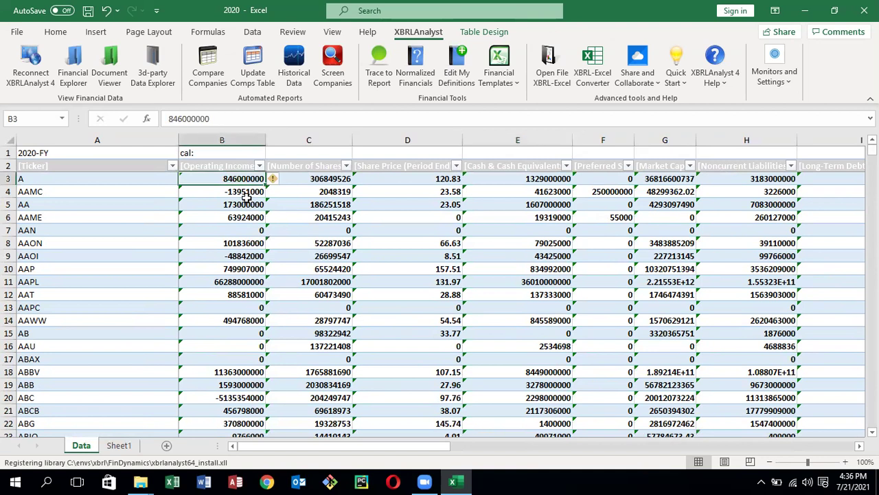
{"action": "key", "text": "ctrl+f"}
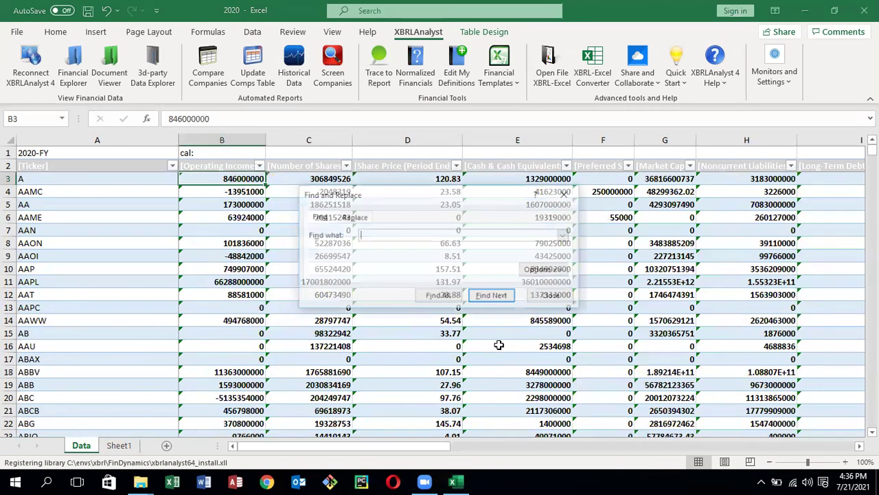
{"action": "type", "text": "in"}
{"action": "left_click", "coordinate": [499, 345]}
{"action": "type", "text": "ter"}
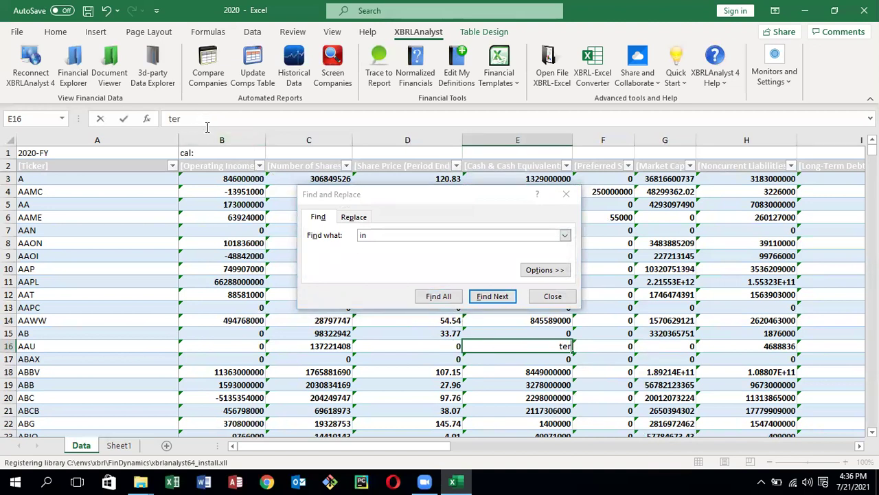
{"action": "type", "text": "2534698"}
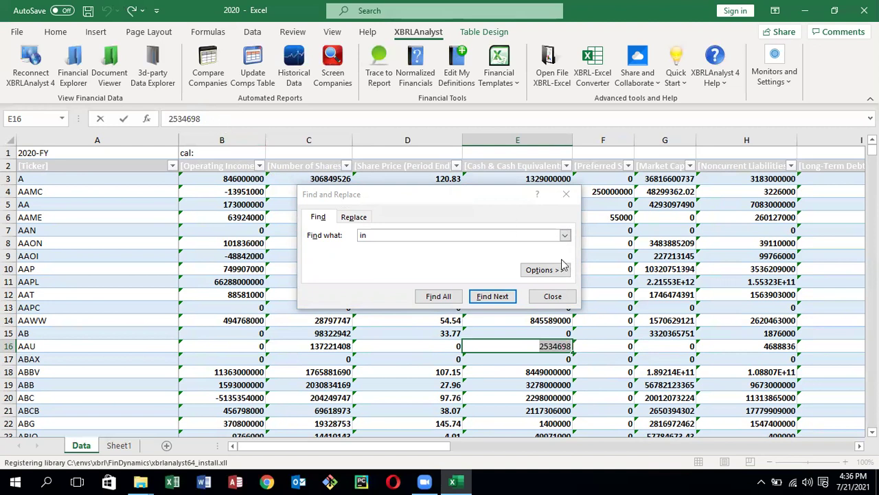
Search the Data sheet for the first cell containing "inter" and move the search dialog clear of the matching cell
{"action": "left_click", "coordinate": [425, 231]}
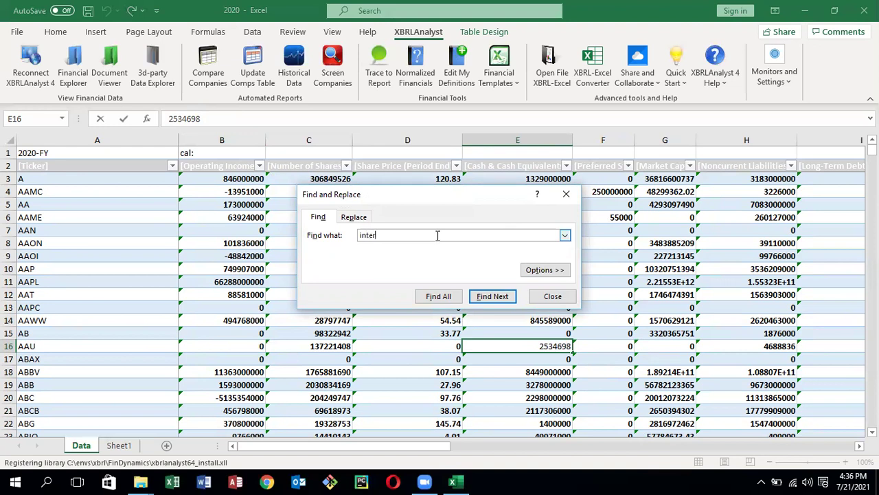
{"action": "key", "text": "Return"}
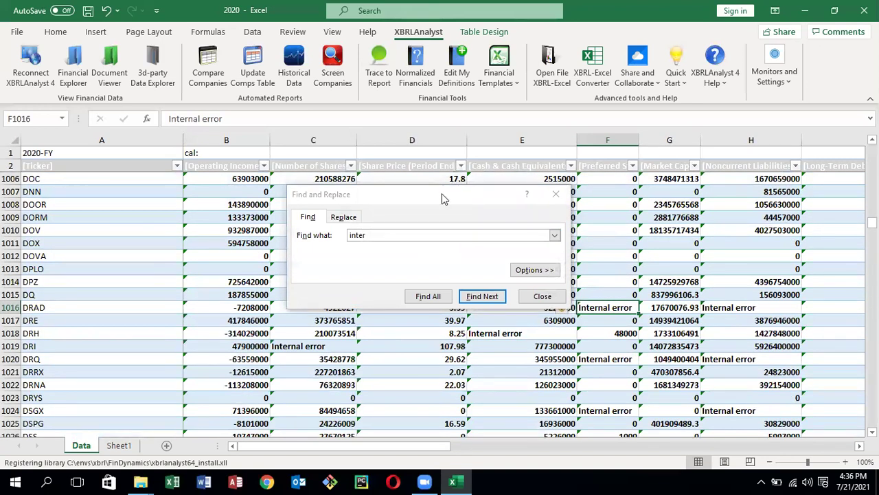
{"action": "left_click", "coordinate": [443, 195]}
{"action": "left_click_drag", "start_coordinate": [442, 193], "coordinate": [567, 79]}
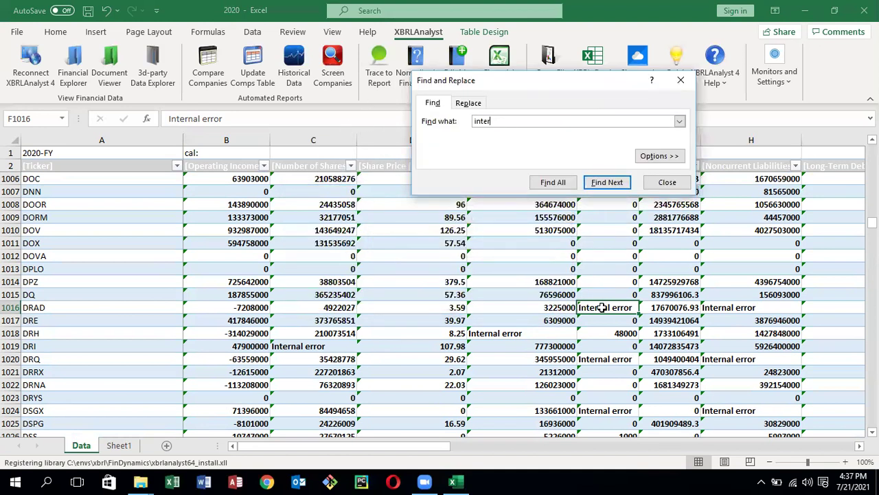
{"action": "left_click", "coordinate": [392, 447]}
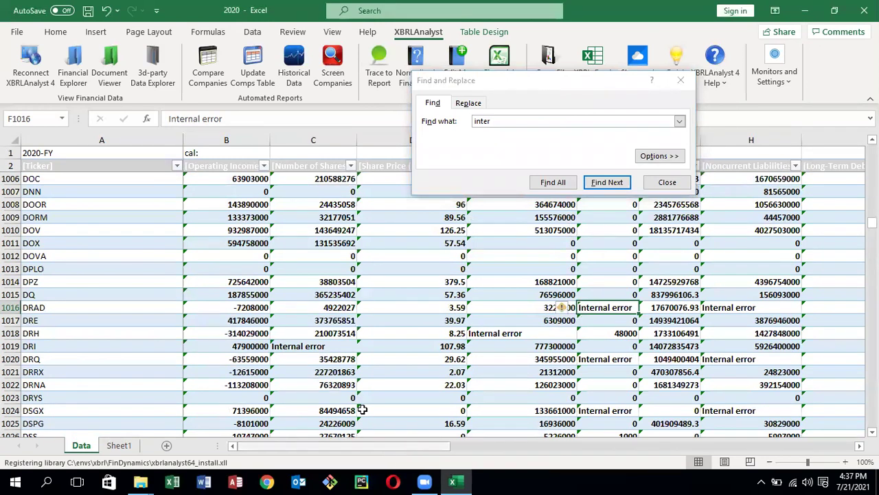
Save the workbook as 2020 in Excel Workbook (*.xlsx) format in C:\envs\xbrl\Data, replacing the existing file
{"action": "left_click", "coordinate": [18, 33]}
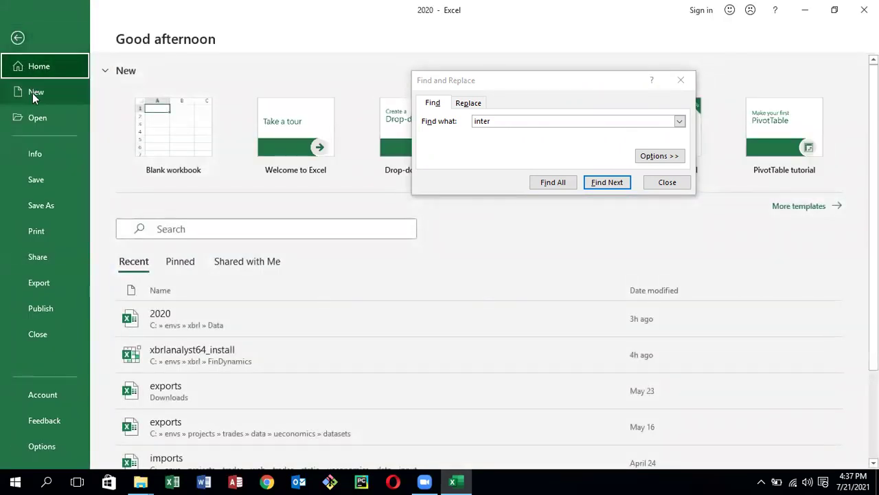
{"action": "left_click", "coordinate": [41, 205]}
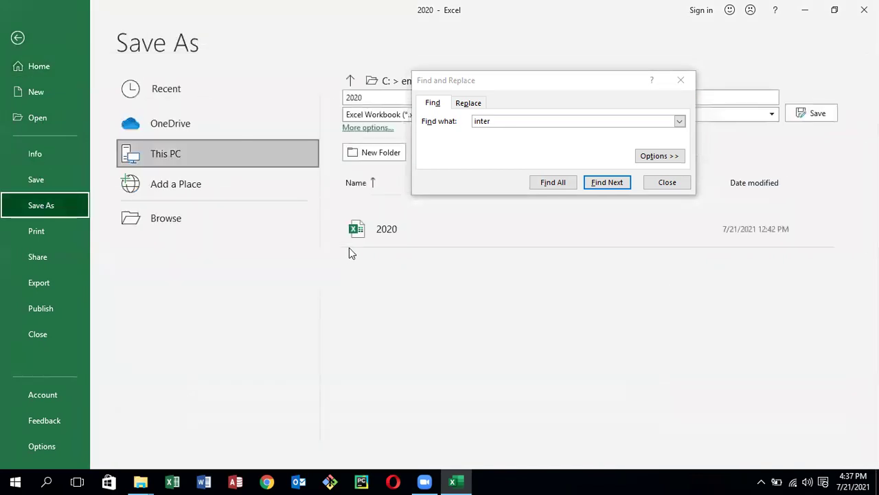
{"action": "left_click", "coordinate": [571, 86]}
{"action": "left_click_drag", "start_coordinate": [602, 172], "coordinate": [677, 298]}
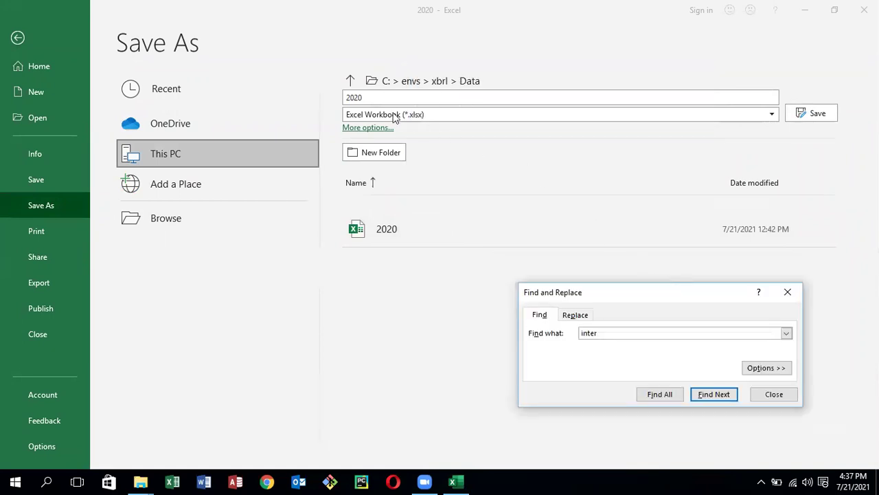
{"action": "left_click", "coordinate": [817, 115]}
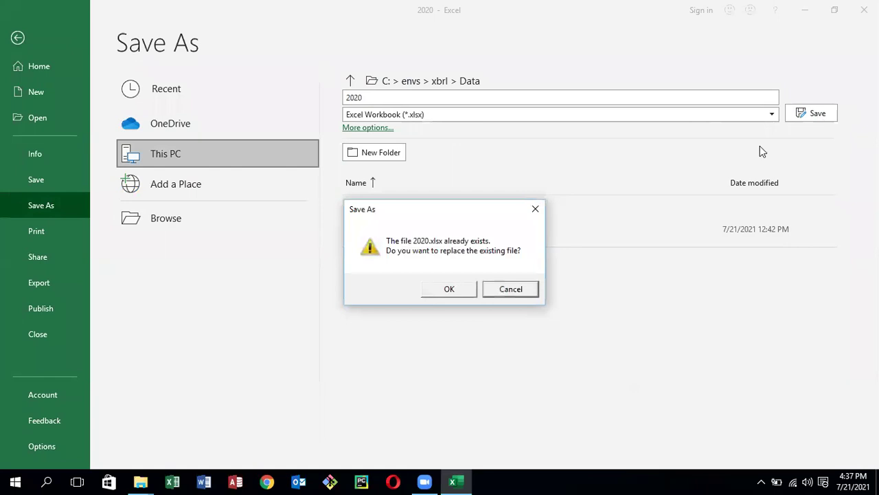
{"action": "left_click", "coordinate": [454, 287]}
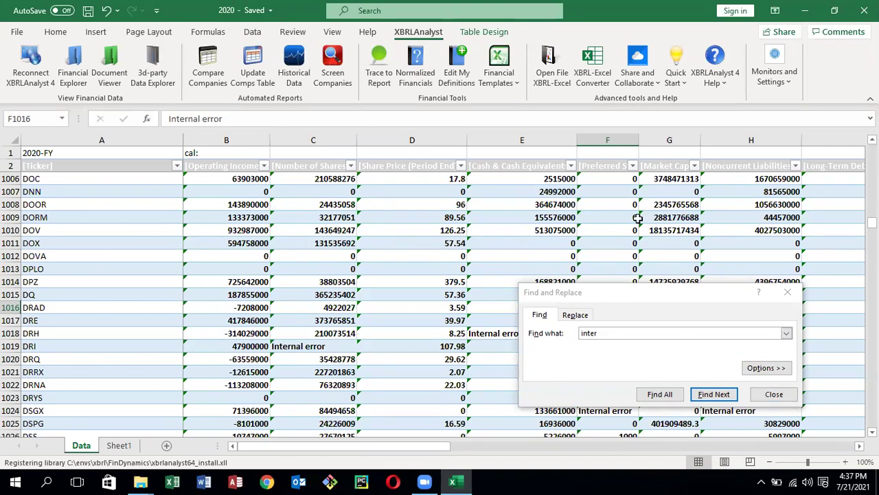
Find the next cell containing "inter" after F1008, then select the Operating Income cell for DRAD (B1016)
{"action": "left_click", "coordinate": [622, 200]}
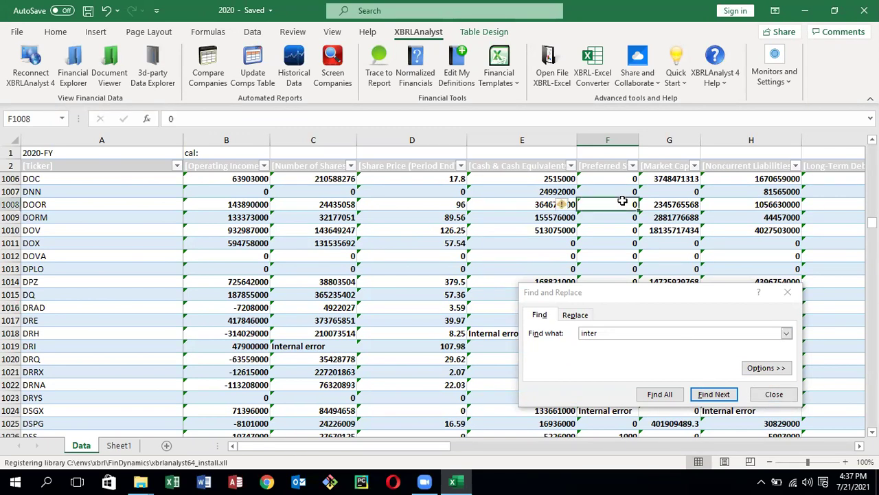
{"action": "left_click", "coordinate": [714, 393]}
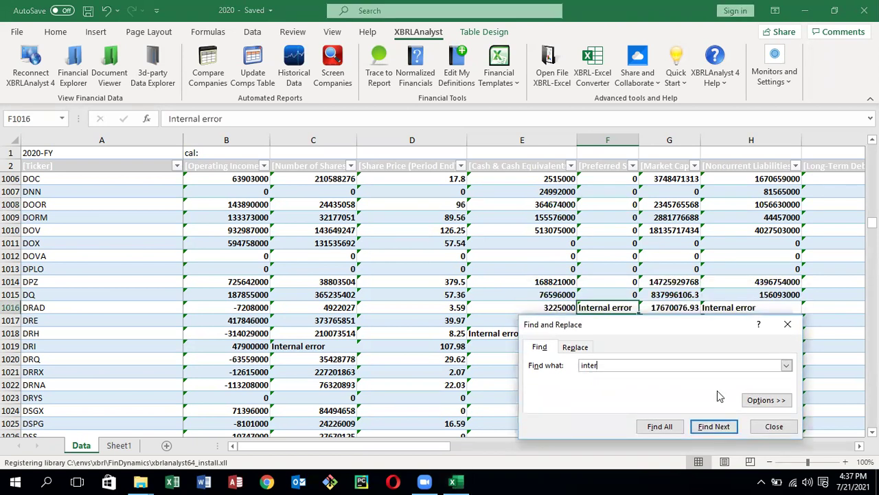
{"action": "left_click", "coordinate": [772, 425]}
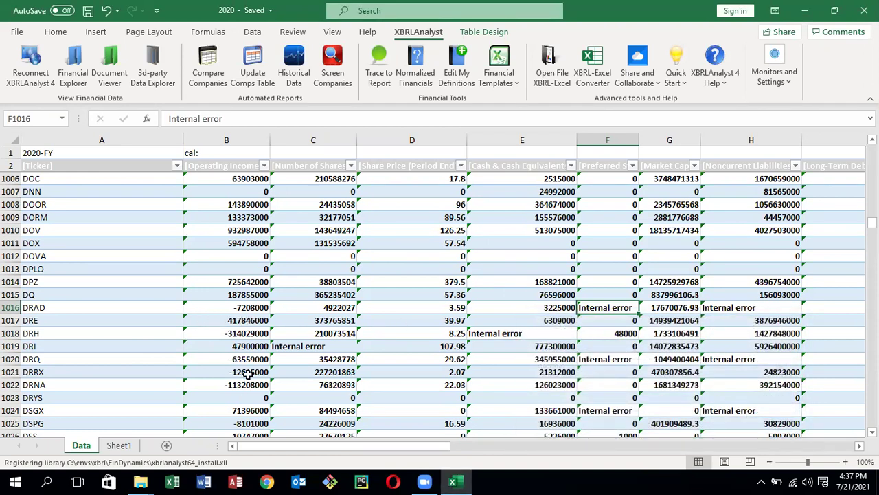
{"action": "left_click", "coordinate": [254, 307]}
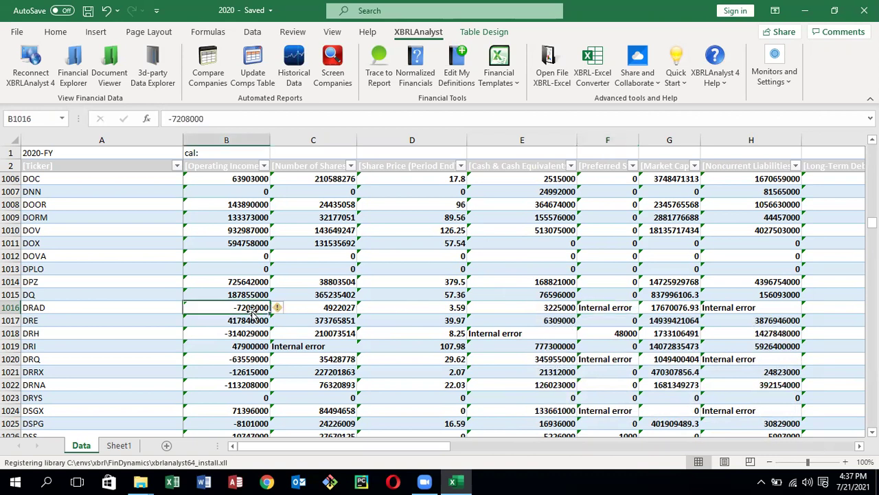
Open the 2012_withFormulas workbook from the xbrl Templates folder and enable editing
{"action": "left_click", "coordinate": [17, 33]}
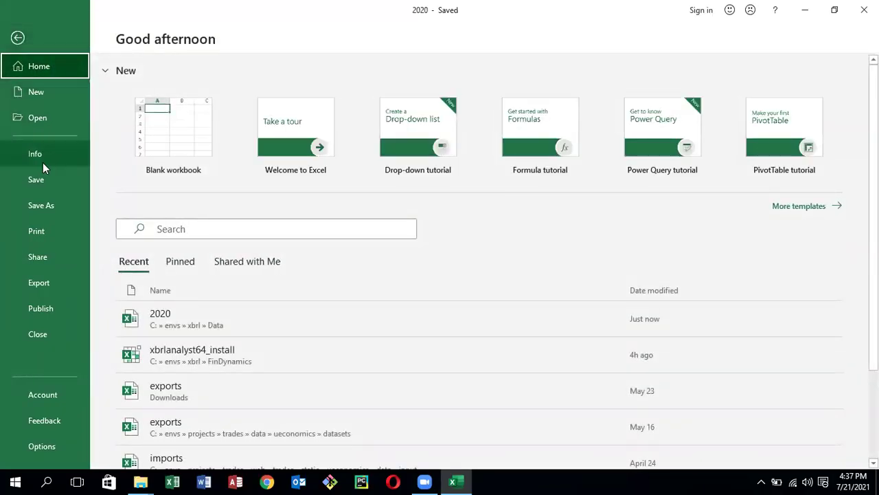
{"action": "left_click", "coordinate": [52, 116]}
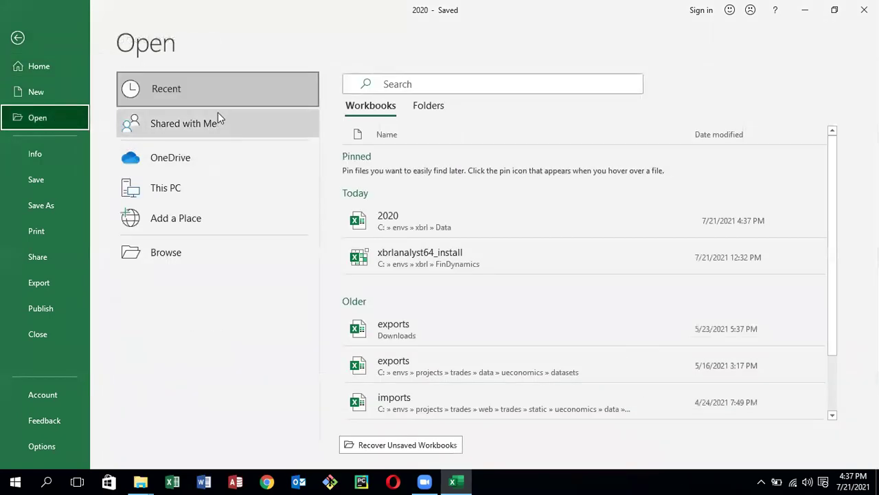
{"action": "left_click", "coordinate": [196, 186]}
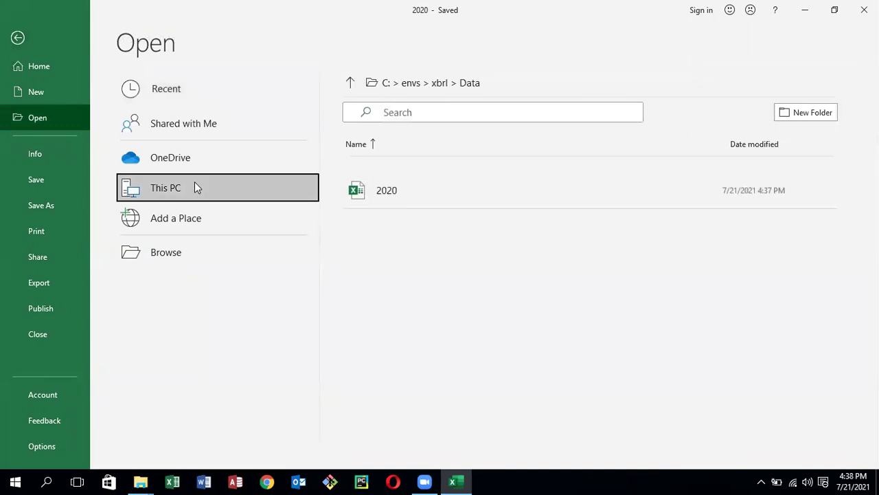
{"action": "left_click", "coordinate": [193, 188]}
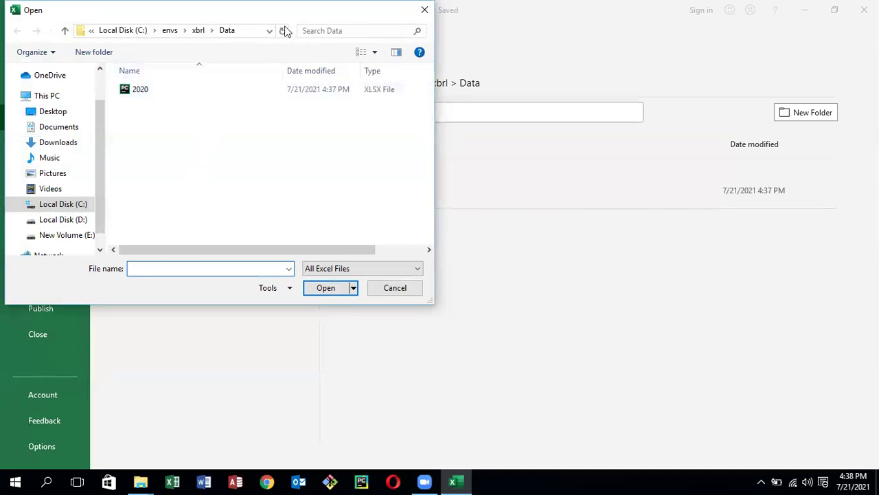
{"action": "left_click", "coordinate": [198, 30]}
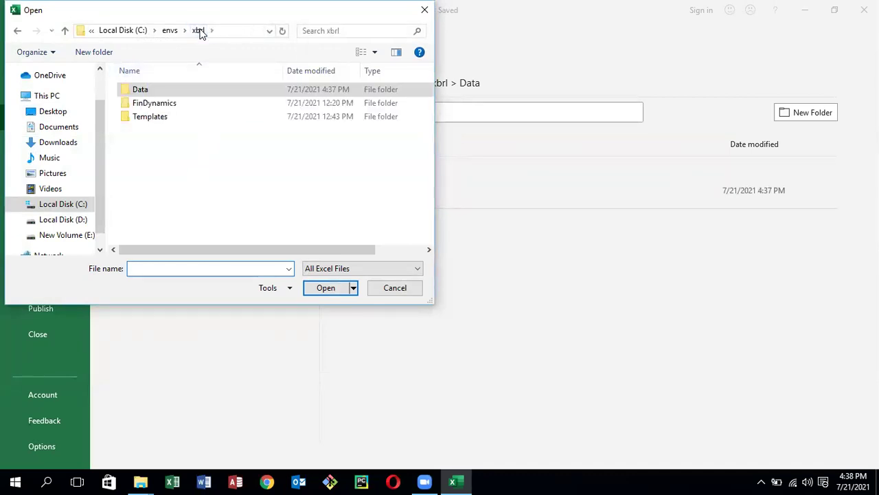
{"action": "double_click", "coordinate": [154, 117]}
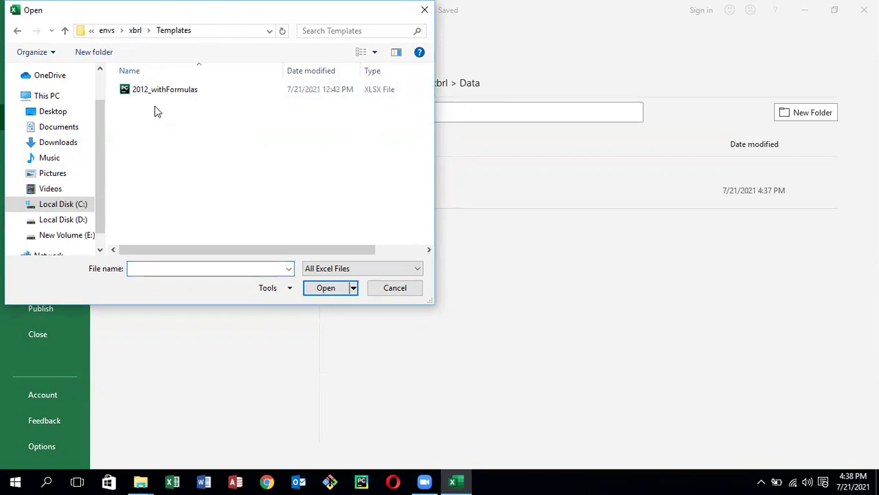
{"action": "left_click", "coordinate": [165, 91]}
{"action": "double_click", "coordinate": [163, 90]}
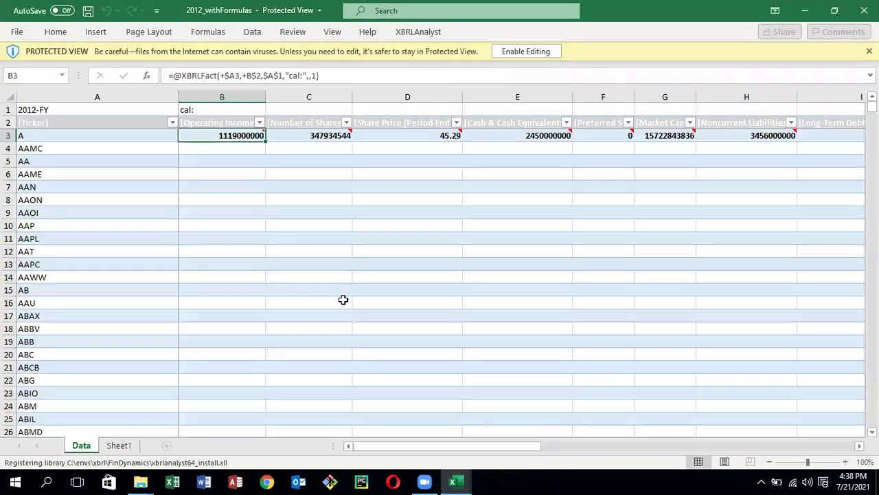
{"action": "left_click", "coordinate": [526, 53]}
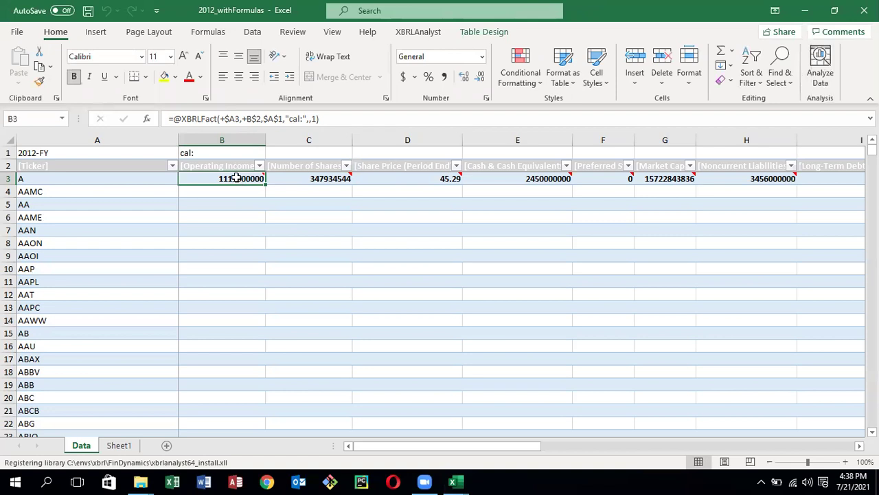
Copy the XBRLFact formula from the Operating Income cell B3 of the 2012_withFormulas workbook
{"action": "mouse_move", "coordinate": [236, 178]}
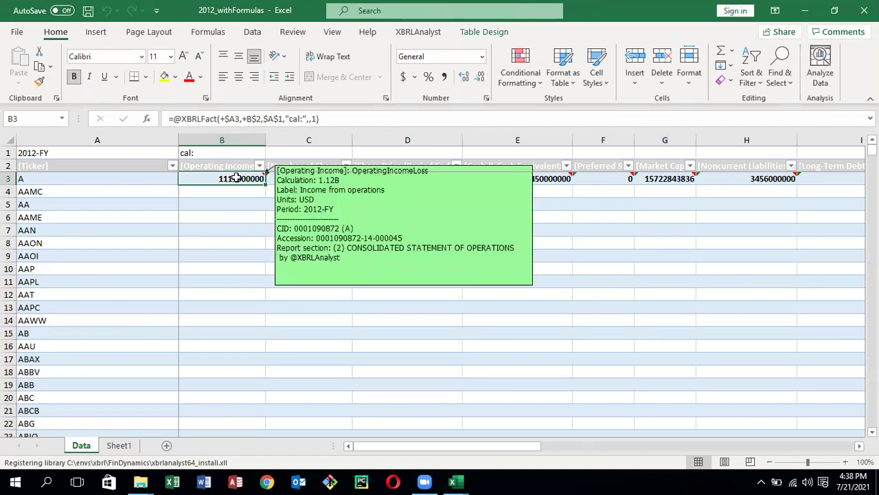
{"action": "right_click", "coordinate": [237, 180]}
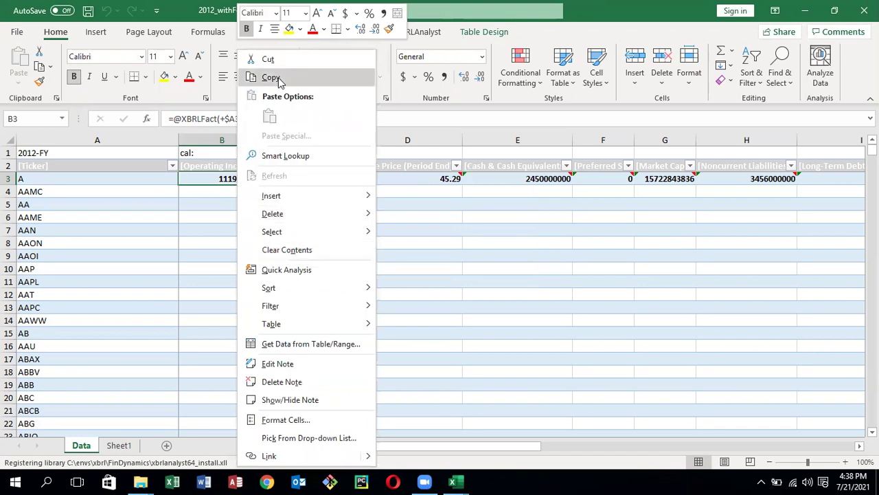
{"action": "left_click", "coordinate": [272, 78]}
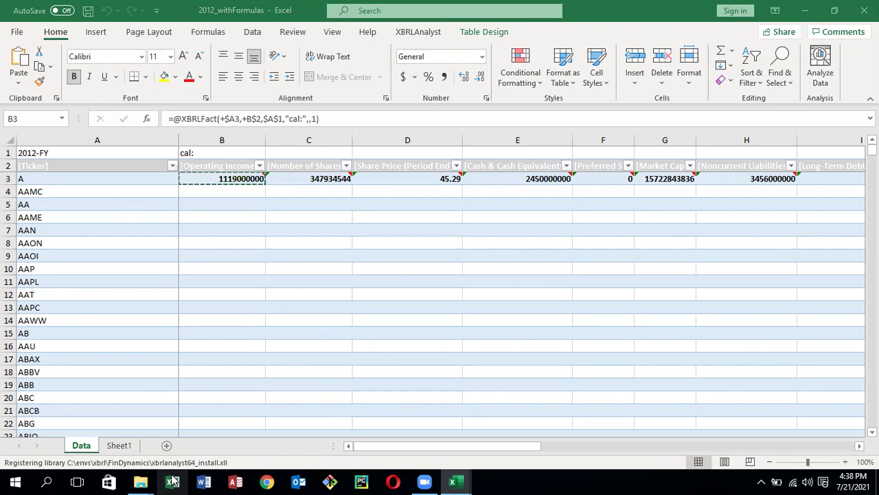
{"action": "left_click", "coordinate": [173, 481]}
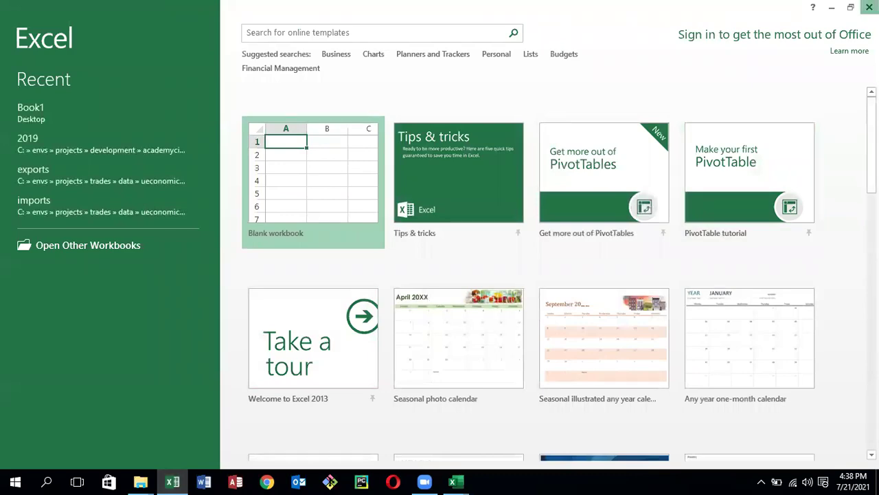
{"action": "left_click", "coordinate": [869, 6]}
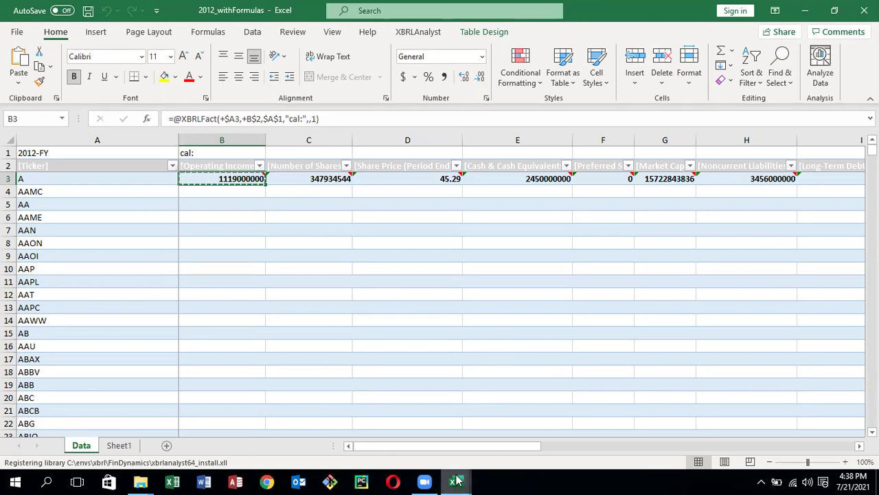
Switch to the 2020 workbook and paste the copied formula into the Share Price cell for DRQ (D1020)
{"action": "mouse_move", "coordinate": [457, 480]}
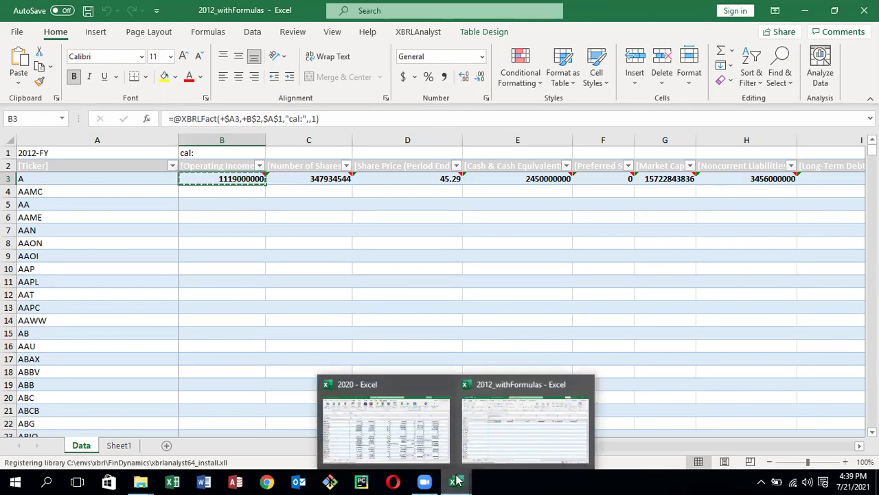
{"action": "left_click", "coordinate": [411, 452]}
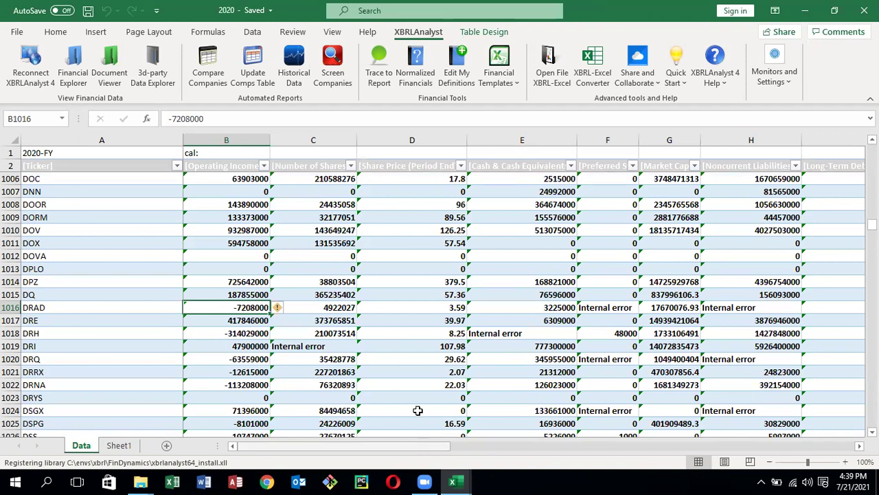
{"action": "left_click", "coordinate": [417, 358]}
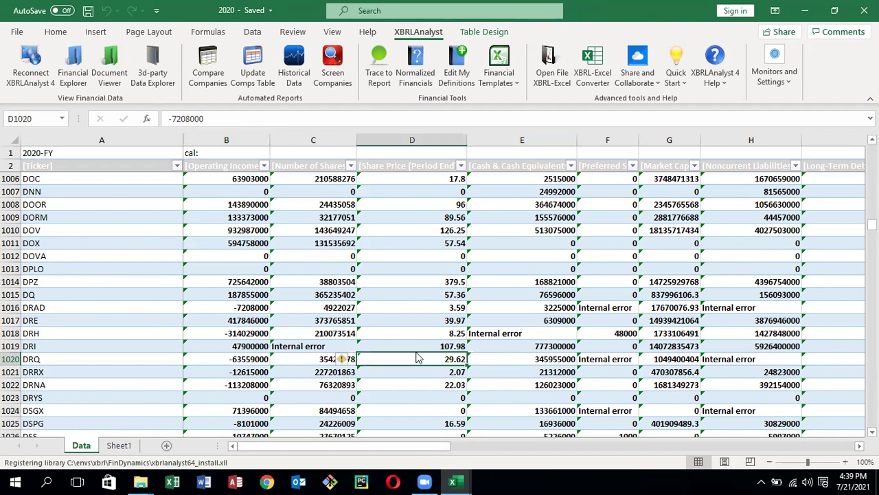
{"action": "right_click", "coordinate": [417, 358]}
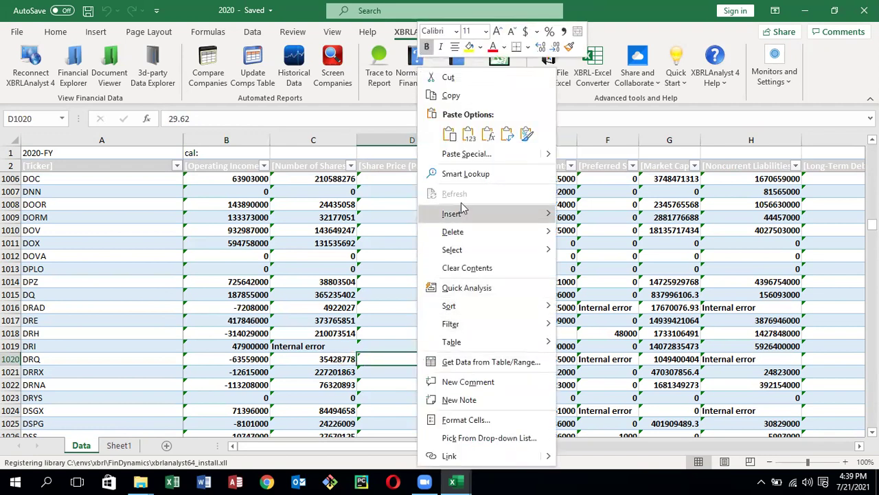
{"action": "left_click", "coordinate": [448, 135]}
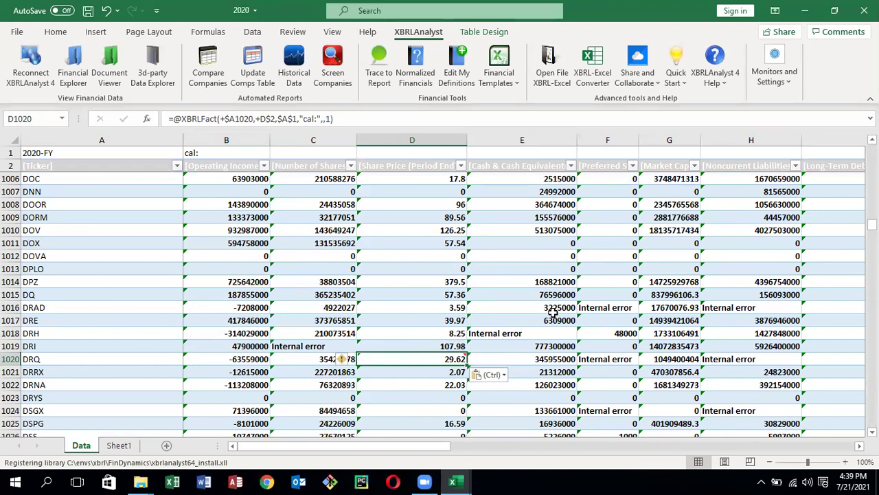
Paste the copied XBRLFact formula into DRAD's Operating Income cell (B1016) and fill it across the row to Stockholders Equity (AA1016)
{"action": "left_click", "coordinate": [621, 307]}
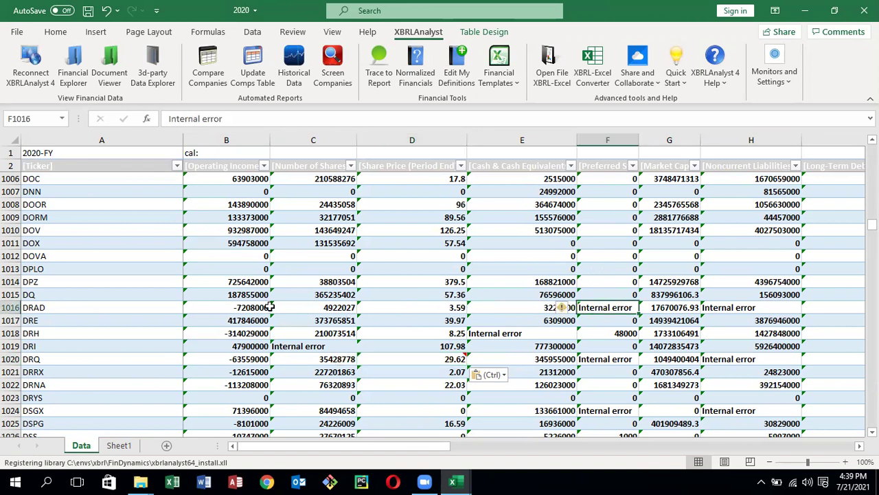
{"action": "left_click", "coordinate": [246, 307]}
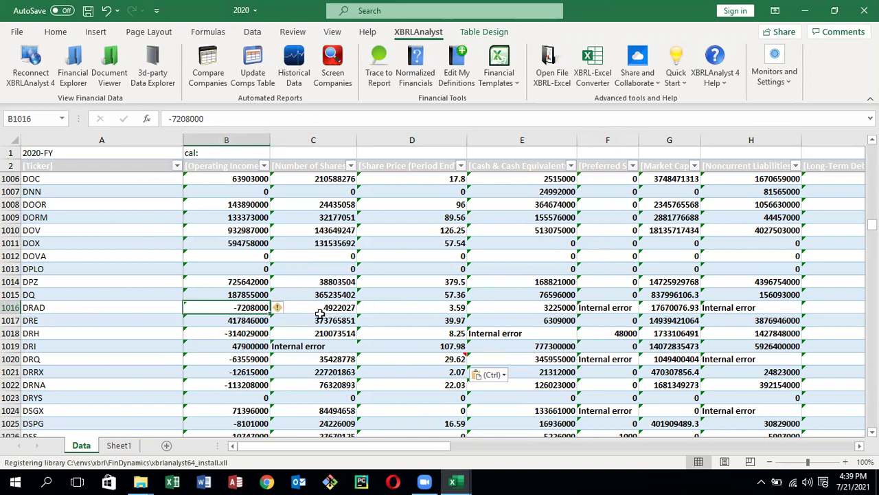
{"action": "right_click", "coordinate": [246, 308]}
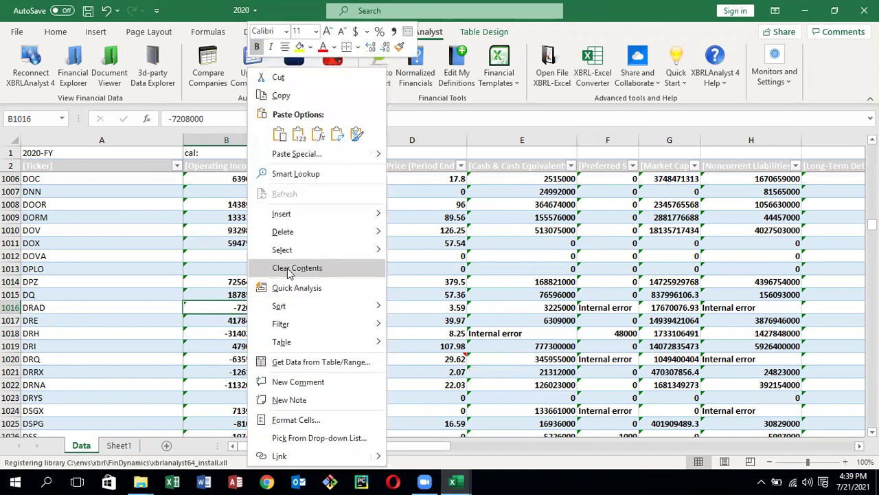
{"action": "left_click", "coordinate": [279, 134]}
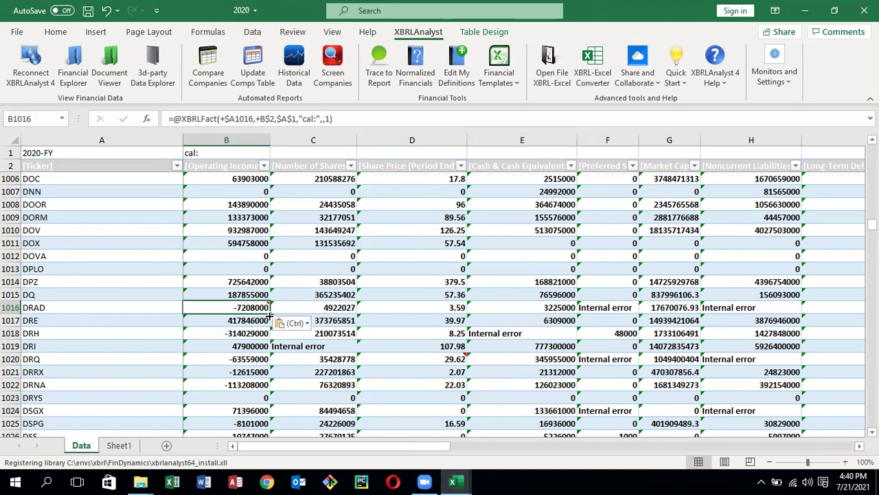
{"action": "mouse_move", "coordinate": [270, 312]}
{"action": "left_mouse_down"}
{"action": "mouse_move", "coordinate": [415, 320]}
{"action": "mouse_move", "coordinate": [822, 372]}
{"action": "mouse_move", "coordinate": [859, 355]}
{"action": "mouse_move", "coordinate": [858, 323]}
{"action": "mouse_move", "coordinate": [806, 297]}
{"action": "mouse_move", "coordinate": [800, 308]}
{"action": "mouse_move", "coordinate": [846, 307]}
{"action": "mouse_move", "coordinate": [453, 302]}
{"action": "mouse_move", "coordinate": [471, 309]}
{"action": "left_mouse_up"}
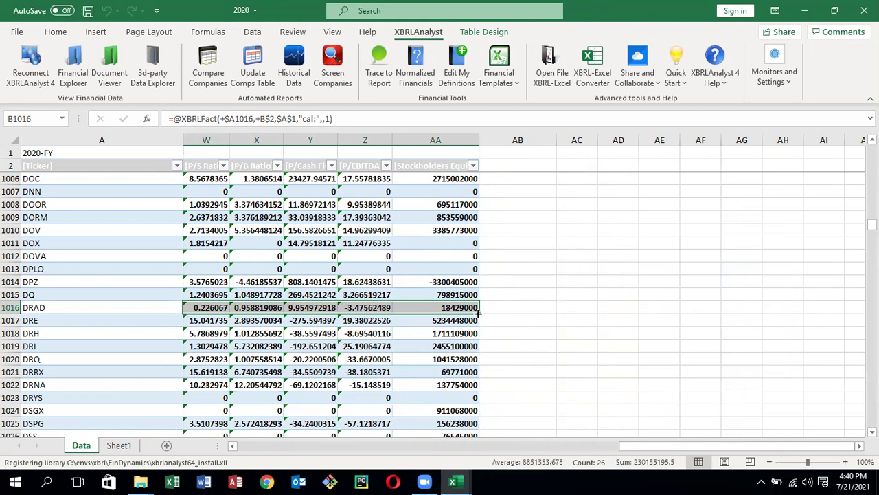
Fill the DRAD row formulas in B1016:AA1016 upward through row 754 (CNBKA)
{"action": "mouse_move", "coordinate": [479, 312]}
{"action": "left_mouse_down"}
{"action": "mouse_move", "coordinate": [471, 481]}
{"action": "mouse_move", "coordinate": [462, 436]}
{"action": "mouse_move", "coordinate": [471, 295]}
{"action": "mouse_move", "coordinate": [459, 47]}
{"action": "mouse_move", "coordinate": [481, 124]}
{"action": "mouse_move", "coordinate": [475, 110]}
{"action": "mouse_move", "coordinate": [471, 307]}
{"action": "left_mouse_up"}
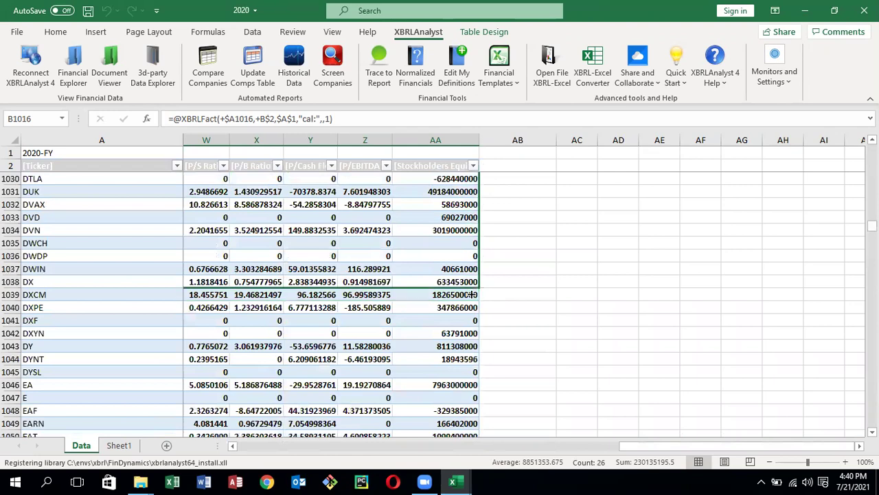
{"action": "left_click_drag", "start_coordinate": [464, 145], "coordinate": [465, 384]}
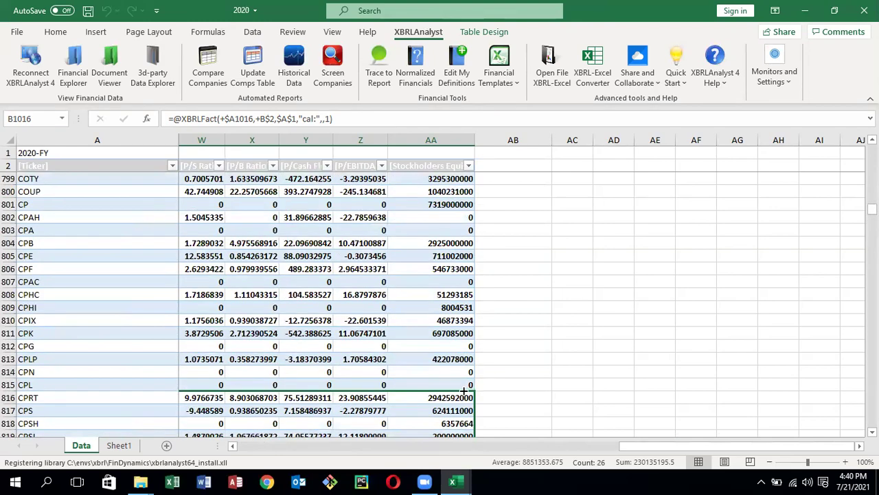
{"action": "left_click_drag", "start_coordinate": [469, 455], "coordinate": [462, 358]}
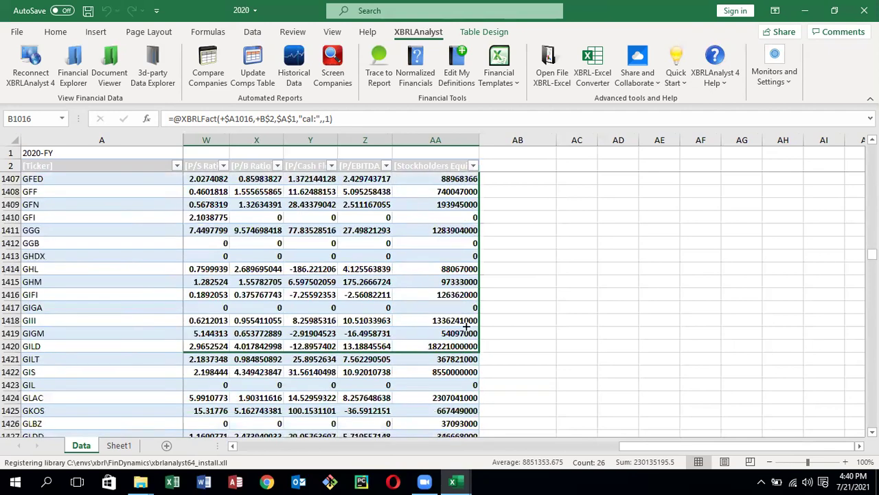
{"action": "left_click_drag", "start_coordinate": [474, 196], "coordinate": [473, 347]}
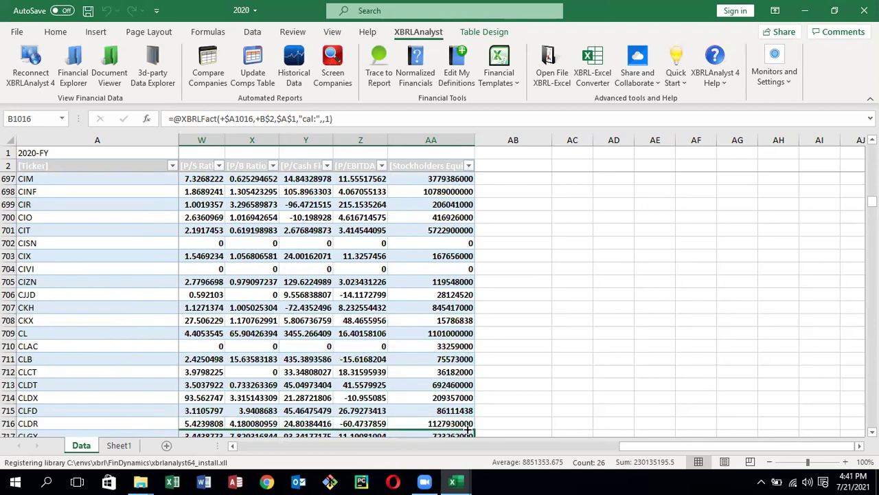
{"action": "left_click_drag", "start_coordinate": [470, 451], "coordinate": [455, 390]}
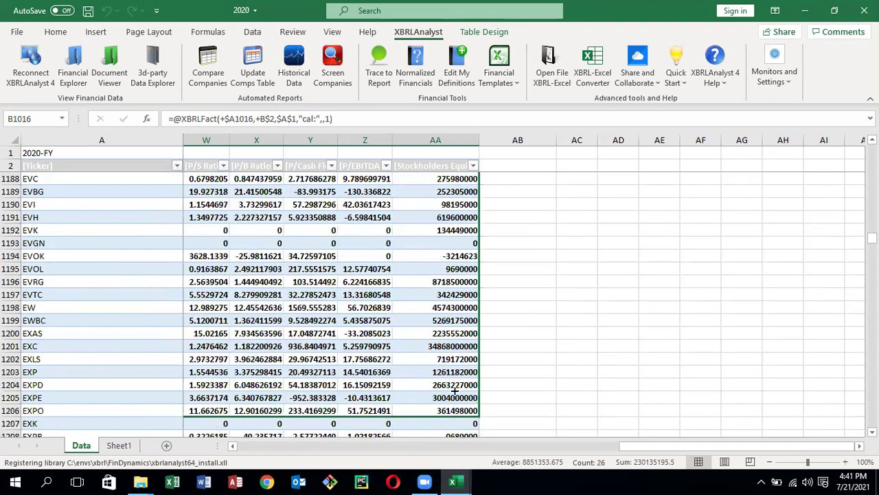
{"action": "left_click_drag", "start_coordinate": [474, 315], "coordinate": [483, 281]}
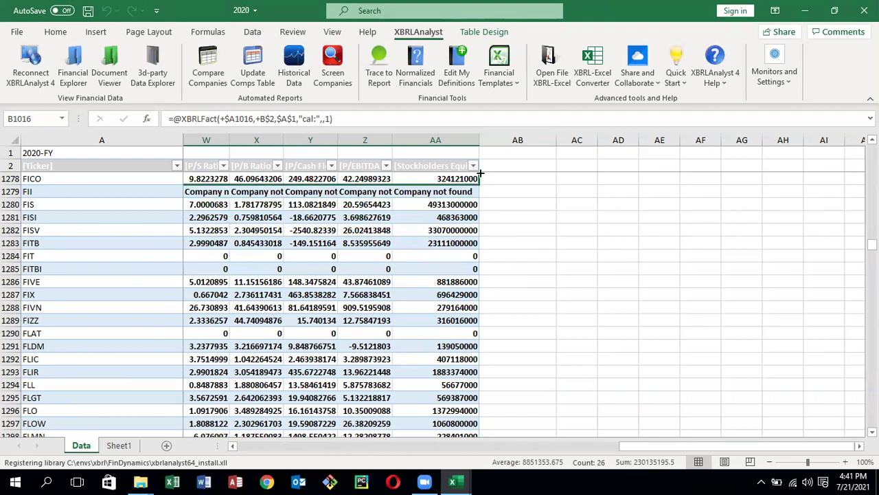
{"action": "left_click_drag", "start_coordinate": [481, 162], "coordinate": [841, 269]}
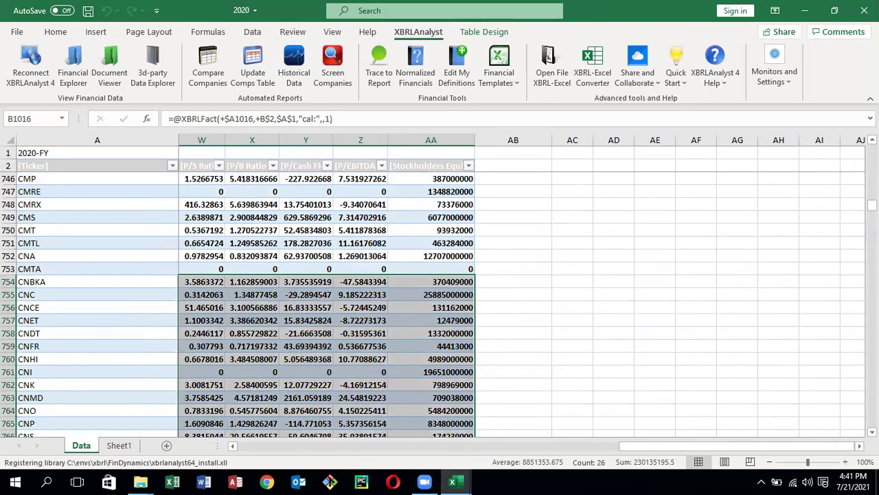
Examine the refilled values in the ratio and Stockholders Equity columns from row 754 (CNBKA) down to row 1016 (DRAD)
{"action": "scroll", "coordinate": [440, 302], "scroll_direction": "down", "scroll_amount": 7}
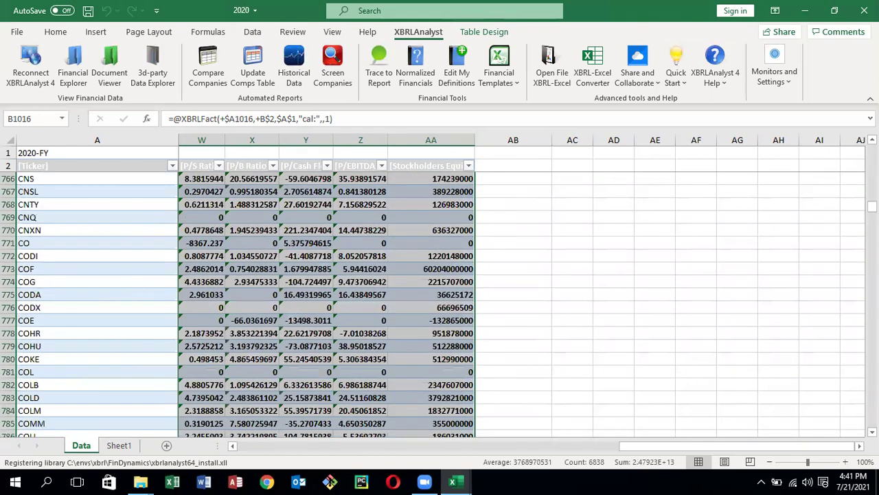
{"action": "scroll", "coordinate": [440, 302], "scroll_direction": "down", "scroll_amount": 7}
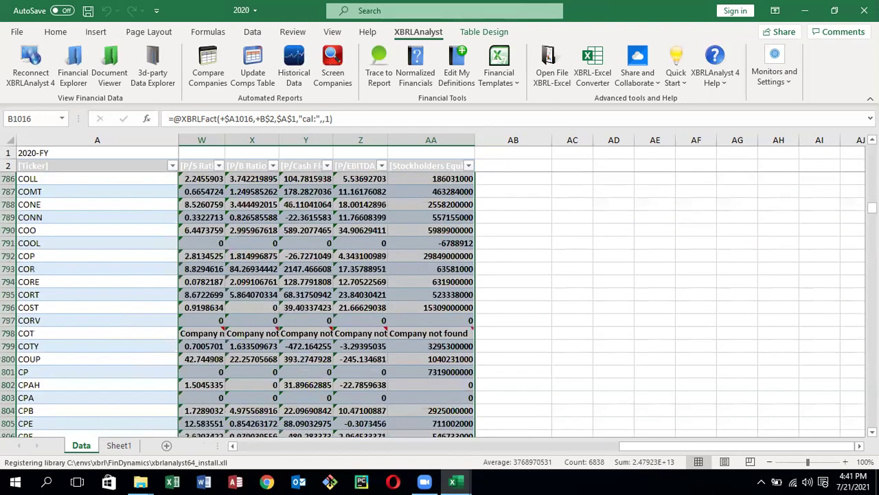
{"action": "scroll", "coordinate": [439, 302], "scroll_direction": "down", "scroll_amount": 11}
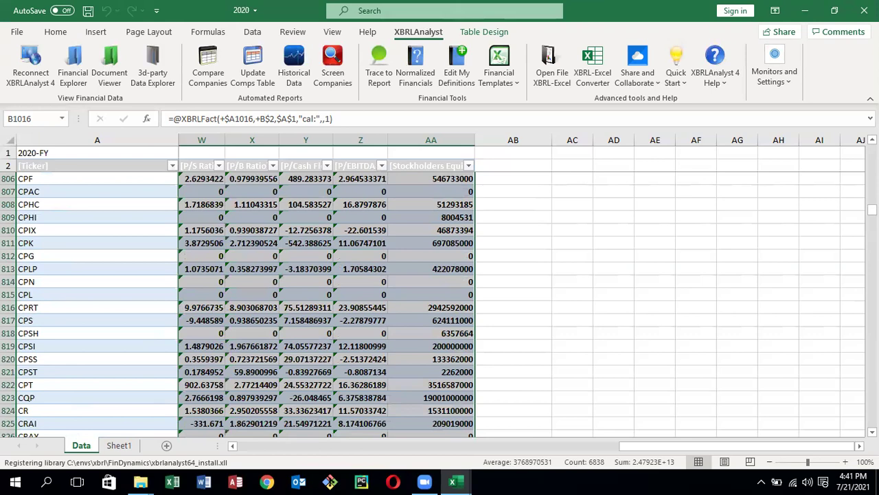
{"action": "scroll", "coordinate": [439, 302], "scroll_direction": "down", "scroll_amount": 2}
{"action": "scroll", "coordinate": [439, 303], "scroll_direction": "down", "scroll_amount": 7}
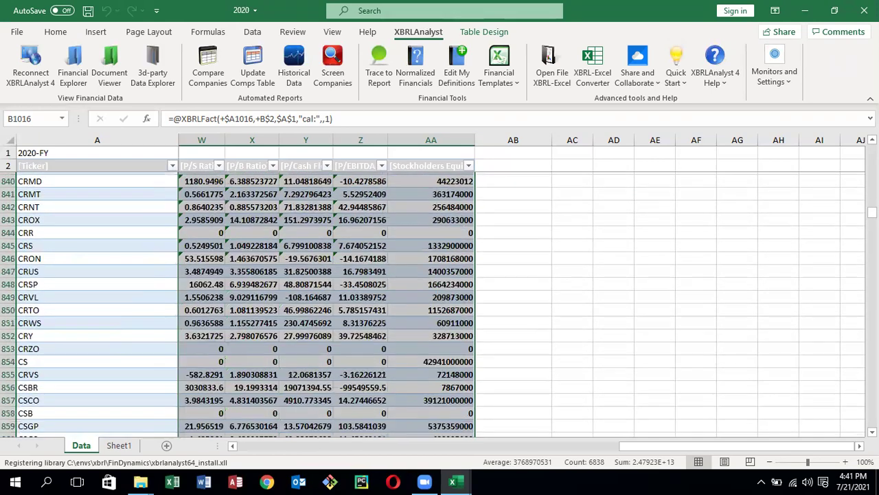
{"action": "scroll", "coordinate": [440, 302], "scroll_direction": "down", "scroll_amount": 7}
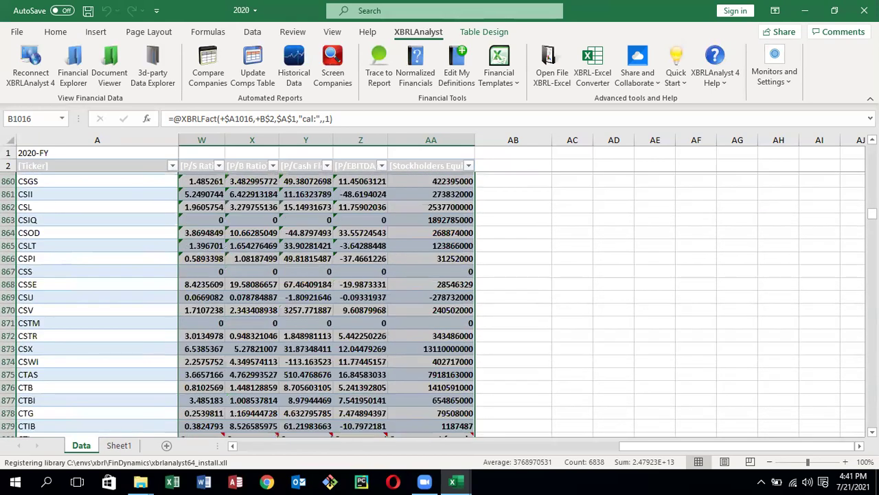
{"action": "scroll", "coordinate": [440, 302], "scroll_direction": "down", "scroll_amount": 10}
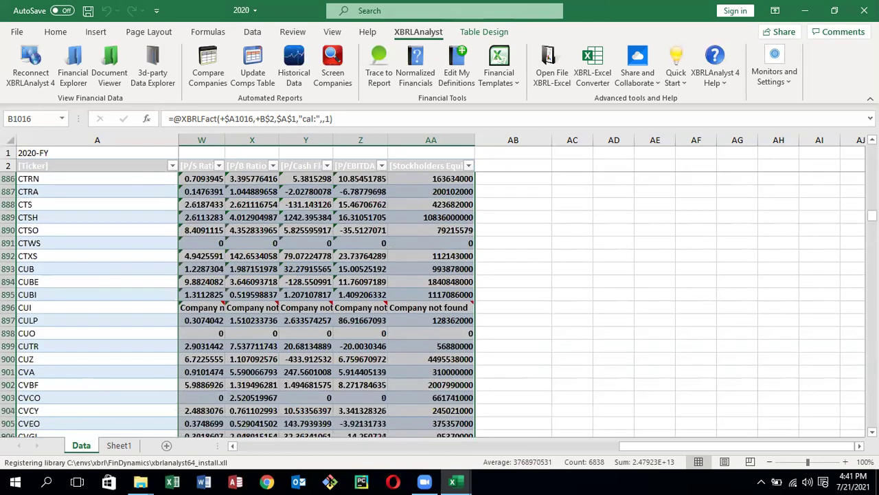
{"action": "scroll", "coordinate": [440, 303], "scroll_direction": "down", "scroll_amount": 3}
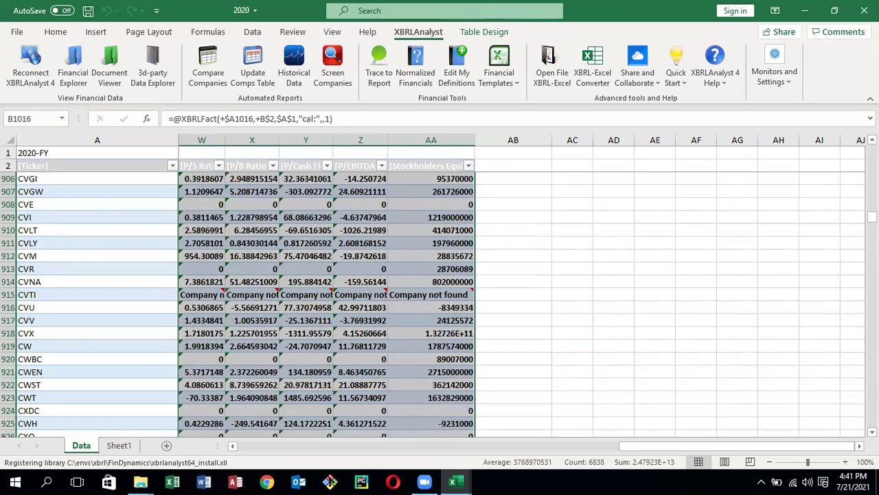
{"action": "scroll", "coordinate": [440, 303], "scroll_direction": "down", "scroll_amount": 7}
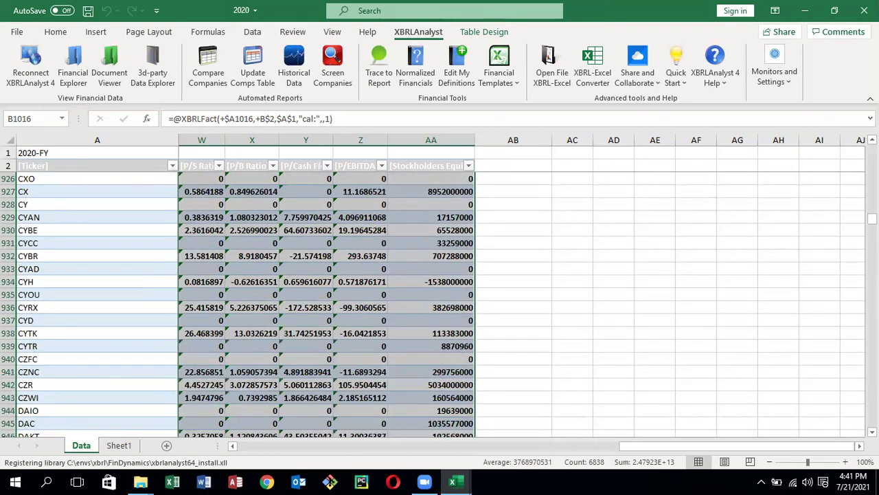
{"action": "scroll", "coordinate": [439, 302], "scroll_direction": "down", "scroll_amount": 10}
{"action": "scroll", "coordinate": [440, 302], "scroll_direction": "down", "scroll_amount": 3}
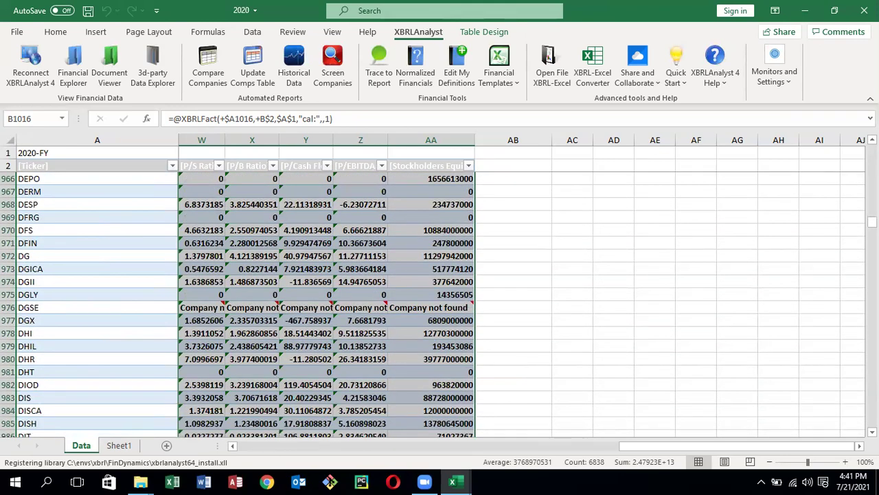
{"action": "scroll", "coordinate": [440, 303], "scroll_direction": "down", "scroll_amount": 7}
{"action": "scroll", "coordinate": [440, 303], "scroll_direction": "down", "scroll_amount": 7}
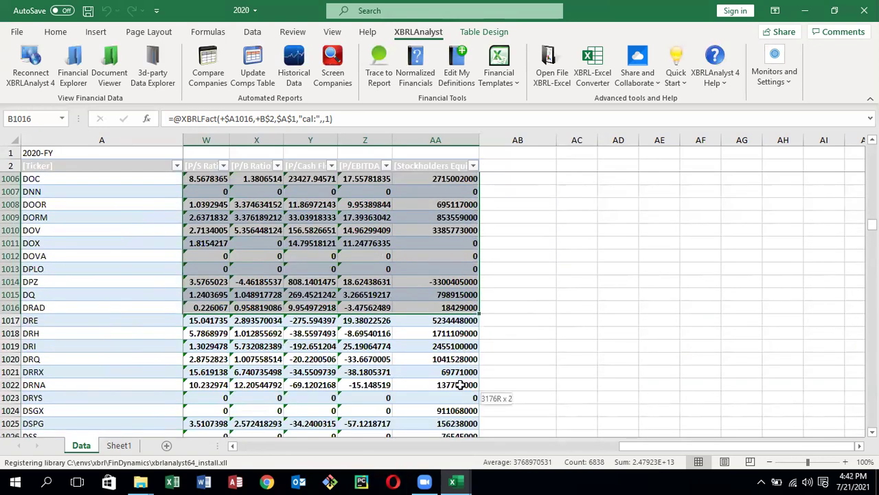
Select the range B1016:AA1030, covering the DRAD to DTLA rows, and copy it
{"action": "left_click", "coordinate": [459, 384], "text": "shift"}
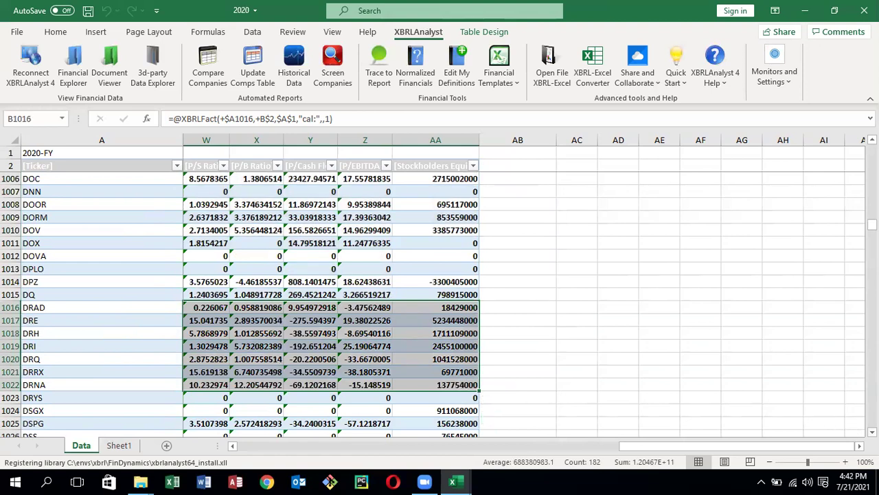
{"action": "scroll", "coordinate": [440, 303], "scroll_direction": "down", "scroll_amount": 2}
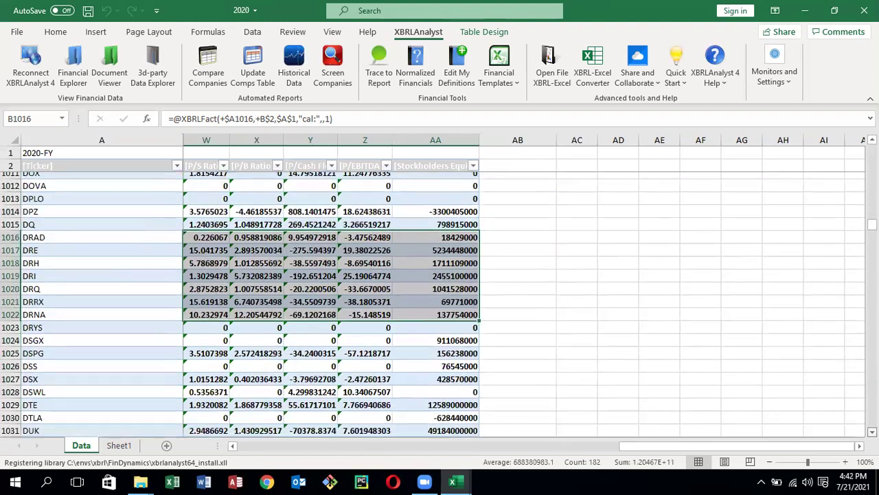
{"action": "scroll", "coordinate": [439, 303], "scroll_direction": "down", "scroll_amount": 3}
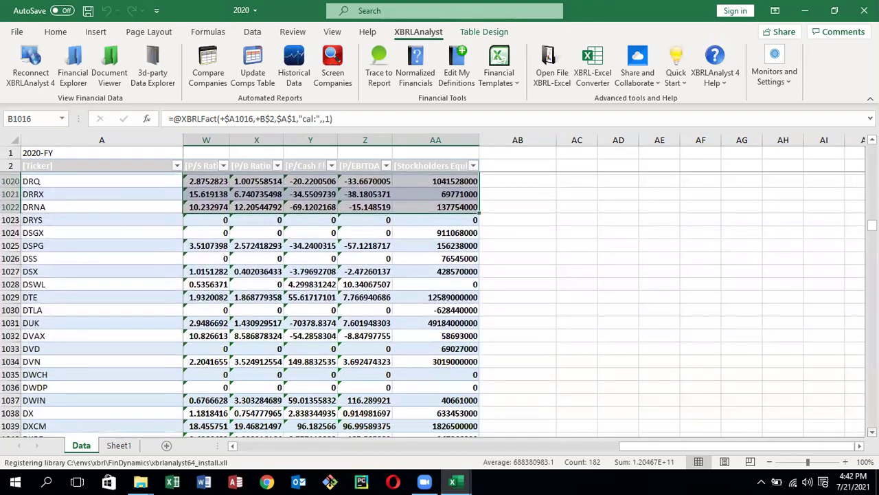
{"action": "scroll", "coordinate": [440, 302], "scroll_direction": "down", "scroll_amount": 3}
{"action": "scroll", "coordinate": [440, 302], "scroll_direction": "down", "scroll_amount": 2}
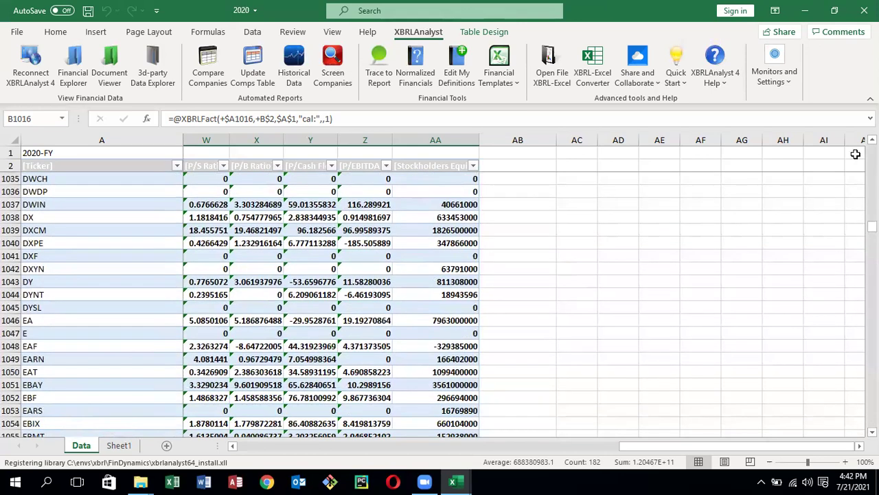
{"action": "scroll", "coordinate": [439, 302], "scroll_direction": "up", "scroll_amount": 1}
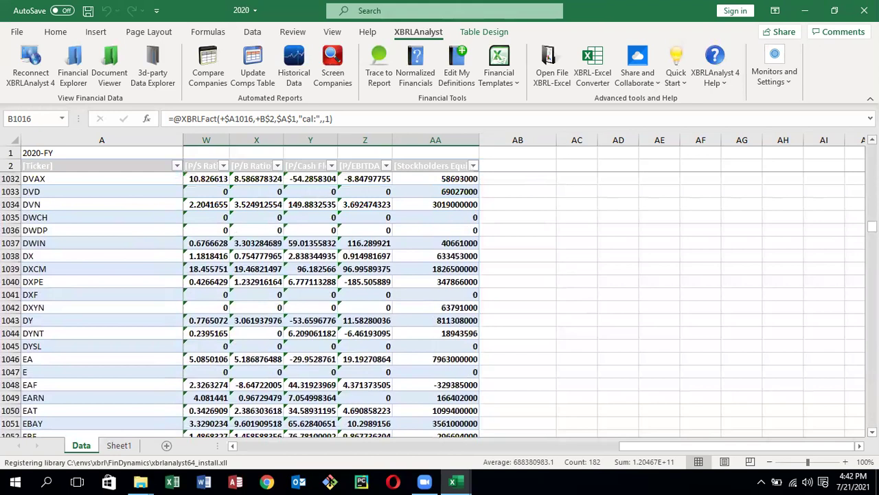
{"action": "scroll", "coordinate": [439, 302], "scroll_direction": "up", "scroll_amount": 1}
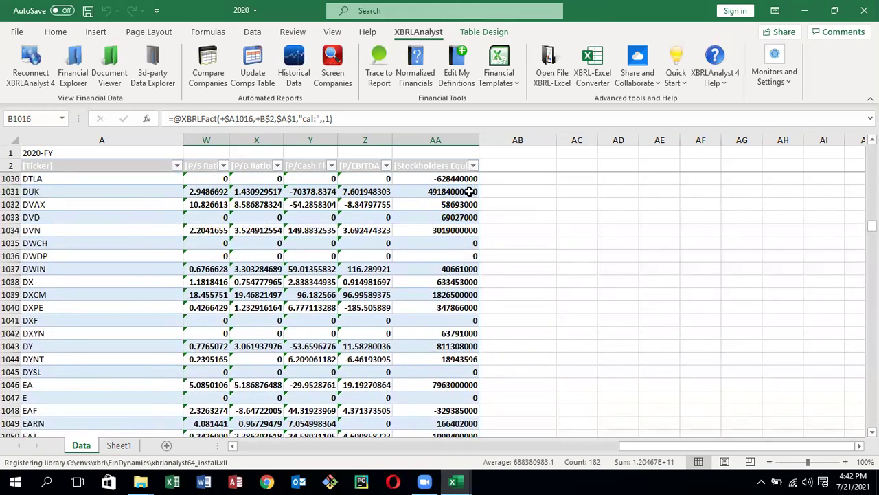
{"action": "left_click_drag", "start_coordinate": [469, 192], "coordinate": [467, 211]}
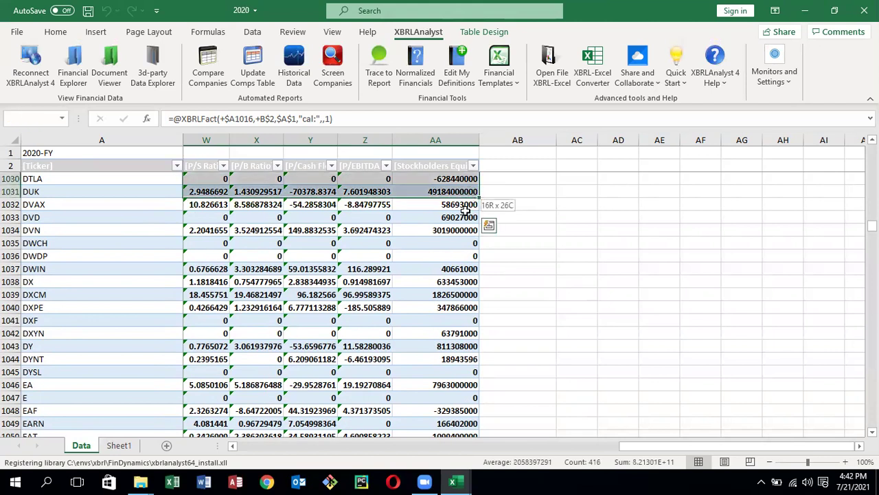
{"action": "left_click_drag", "start_coordinate": [468, 211], "coordinate": [466, 212]}
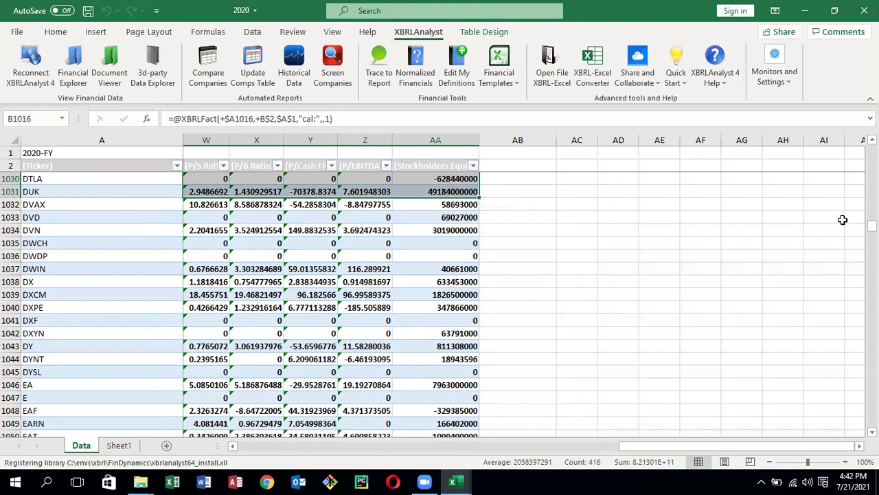
{"action": "scroll", "coordinate": [440, 305], "scroll_direction": "up", "scroll_amount": 2}
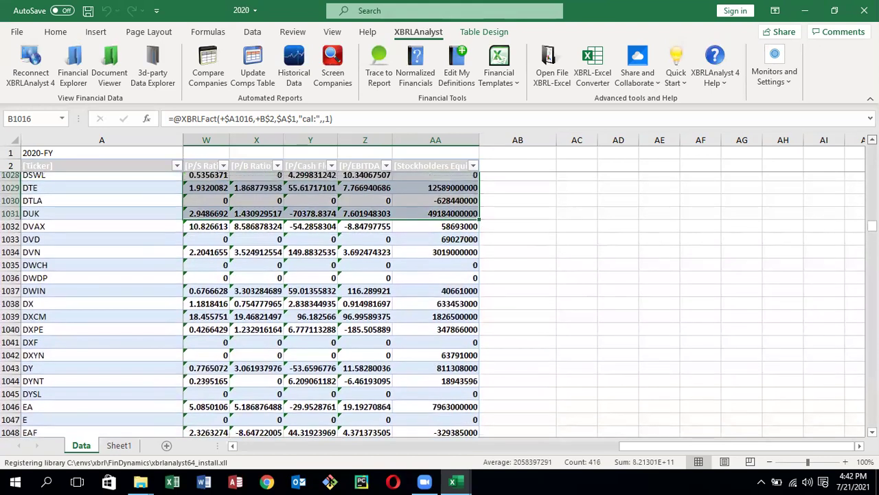
{"action": "scroll", "coordinate": [440, 305], "scroll_direction": "up", "scroll_amount": 3}
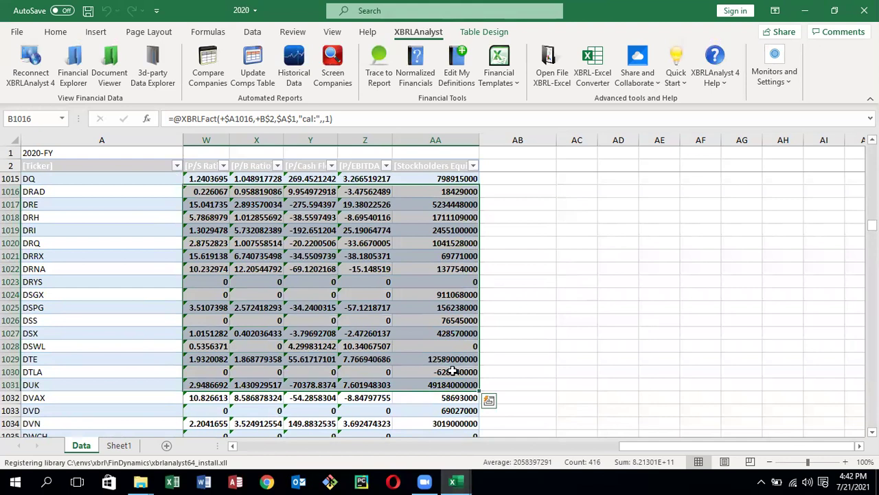
{"action": "left_click", "coordinate": [452, 371], "text": "shift"}
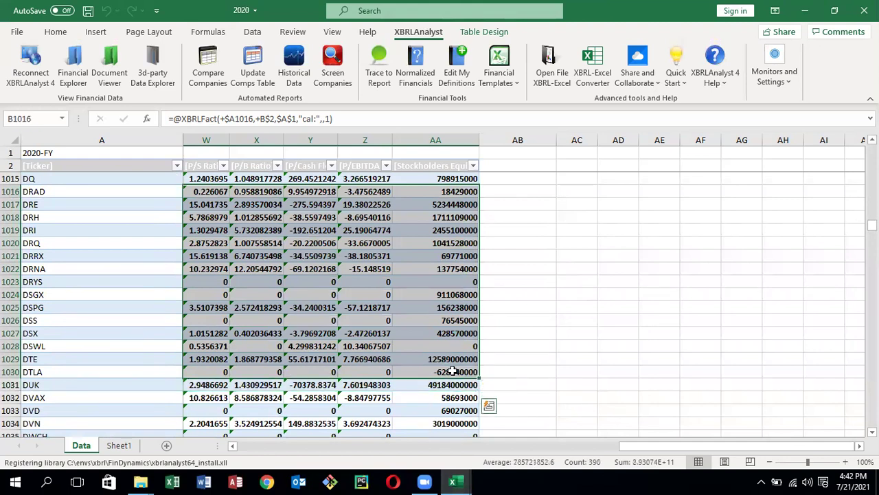
{"action": "right_click", "coordinate": [452, 371]}
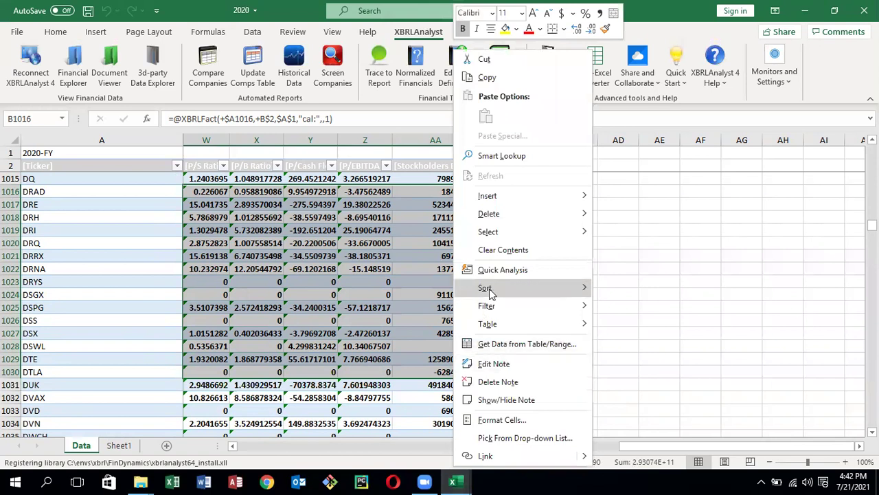
{"action": "left_click", "coordinate": [487, 78]}
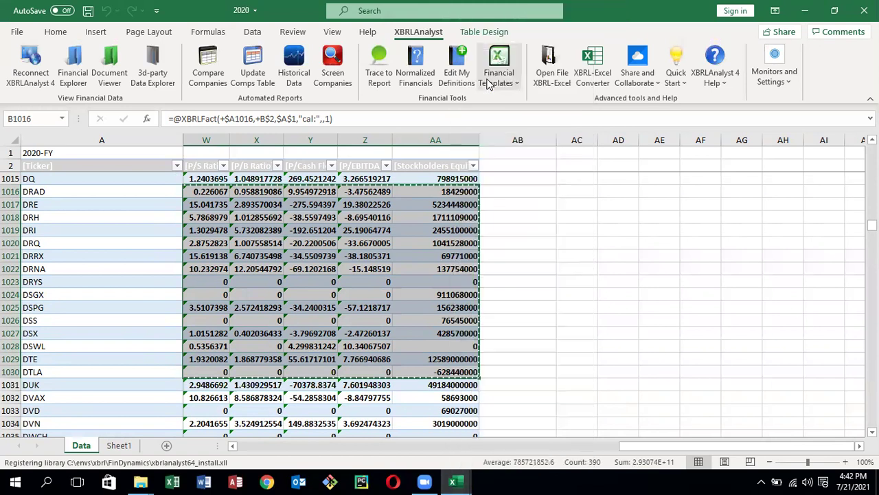
Paste the copied DRAD to DTLA range (B1016:AA1030) over itself as values only, and clear the pending copy selection
{"action": "right_click", "coordinate": [424, 255]}
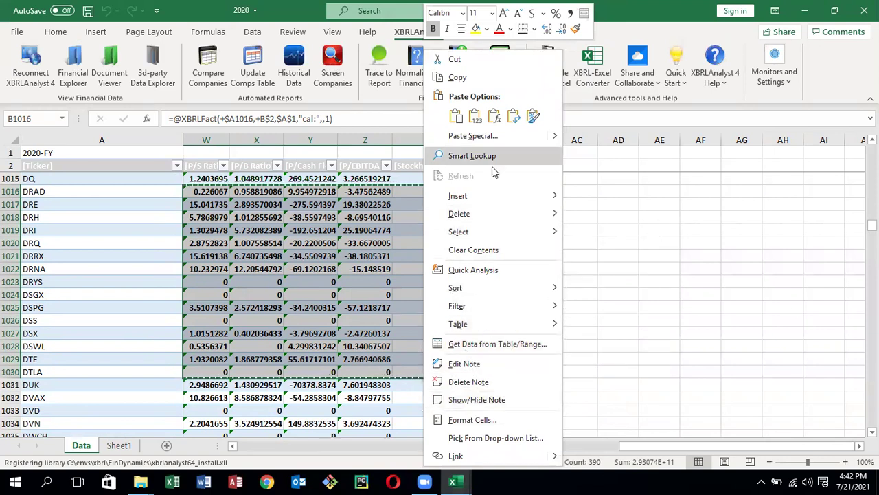
{"action": "left_click", "coordinate": [474, 117]}
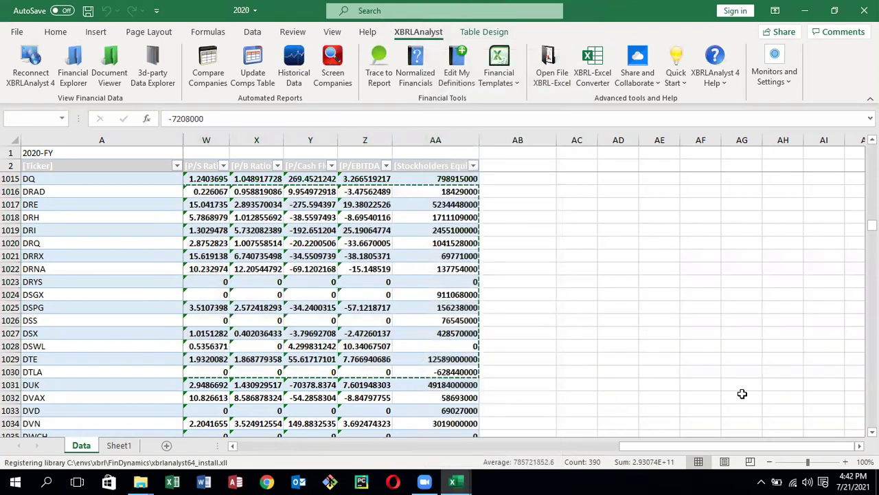
{"action": "right_click", "coordinate": [408, 297]}
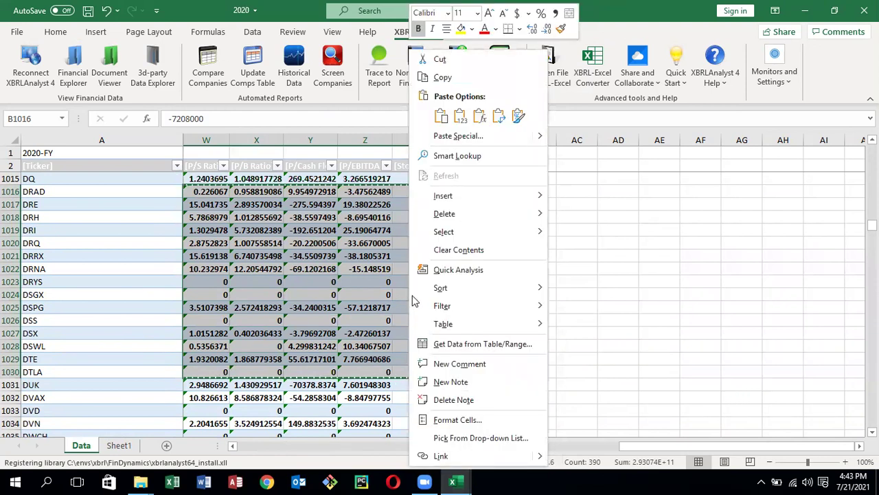
{"action": "left_click", "coordinate": [456, 400]}
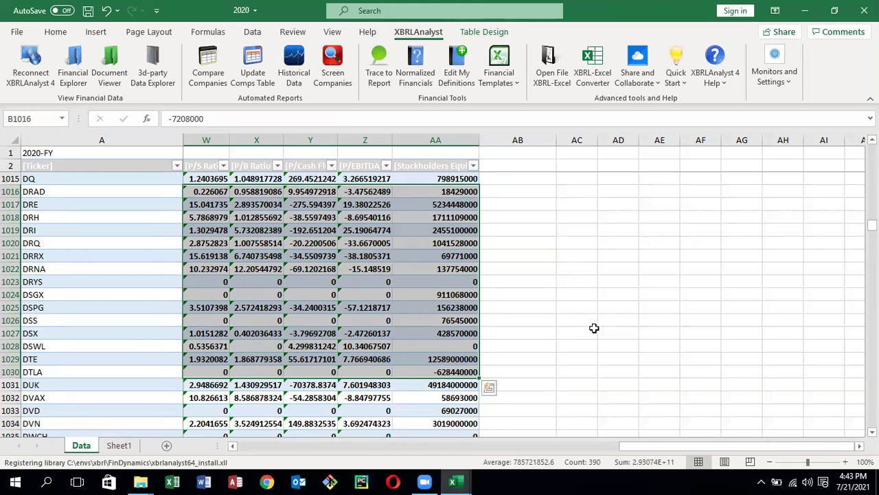
Select the DUK row from Operating Income to Stockholders Equity (B1031:AA1031)
{"action": "left_click_drag", "start_coordinate": [632, 449], "coordinate": [172, 446]}
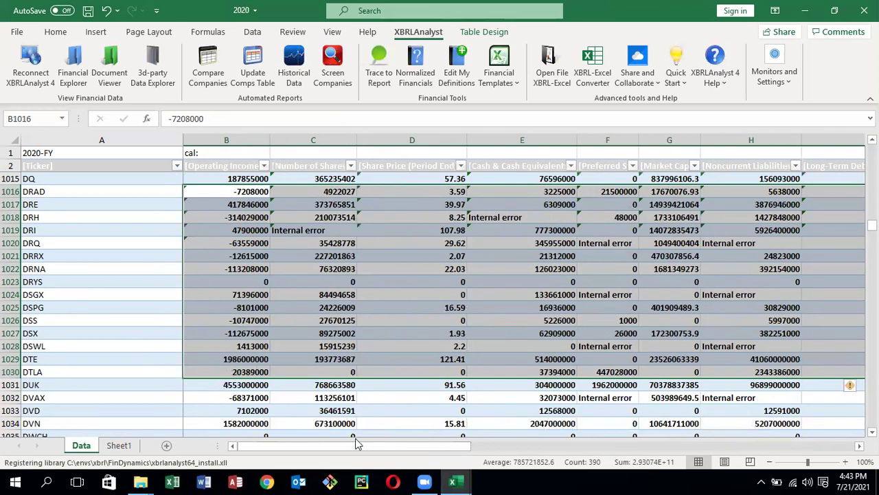
{"action": "left_click", "coordinate": [258, 383]}
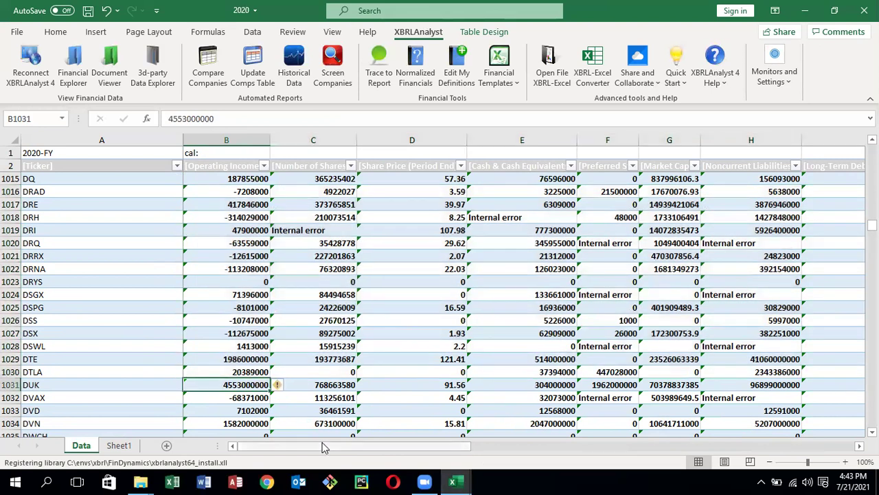
{"action": "left_click_drag", "start_coordinate": [376, 448], "coordinate": [849, 455]}
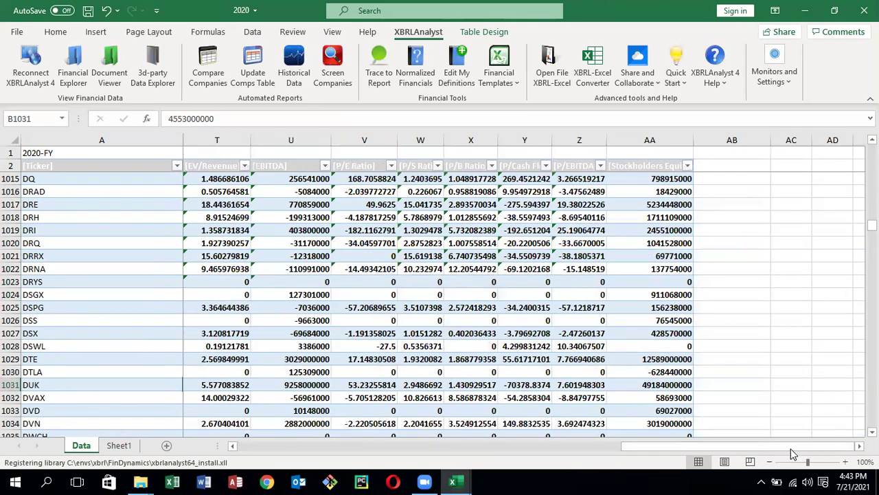
{"action": "left_click", "coordinate": [680, 385], "text": "shift"}
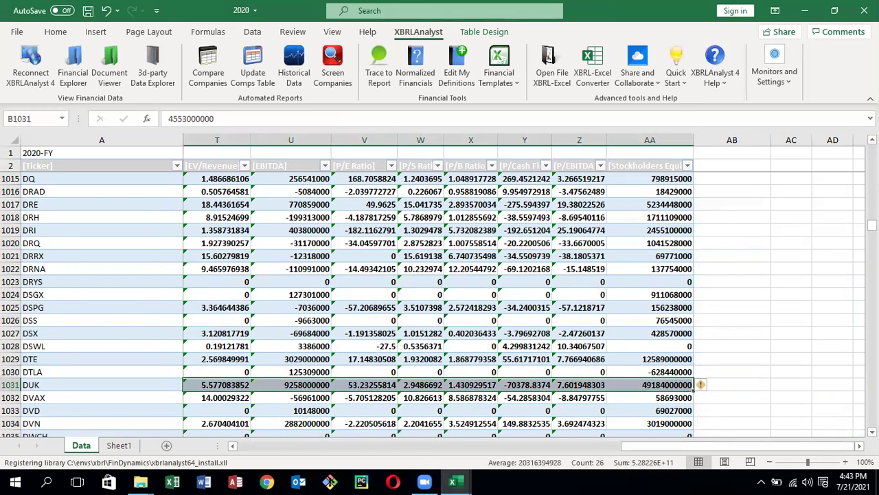
Examine the ratio and Stockholders Equity columns in the rows above and below DUK, from DOC (1006) to ECOM (1065)
{"action": "scroll", "coordinate": [433, 305], "scroll_direction": "down", "scroll_amount": 3}
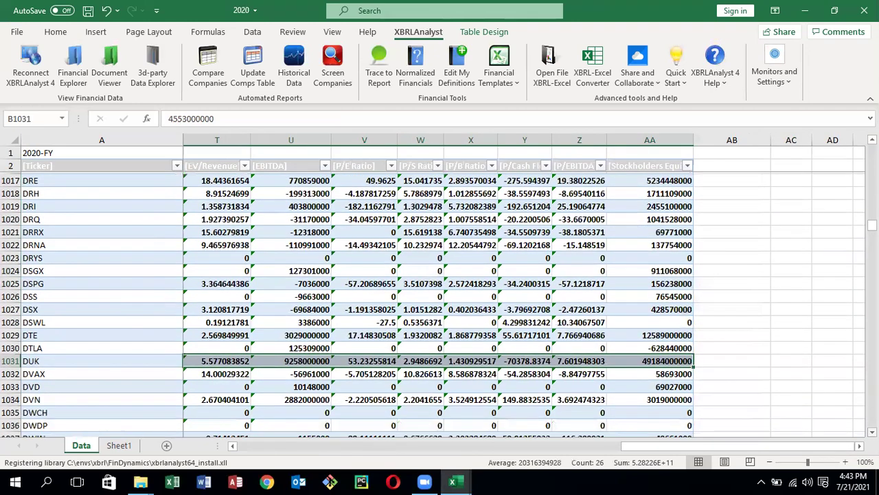
{"action": "scroll", "coordinate": [433, 305], "scroll_direction": "down", "scroll_amount": 3}
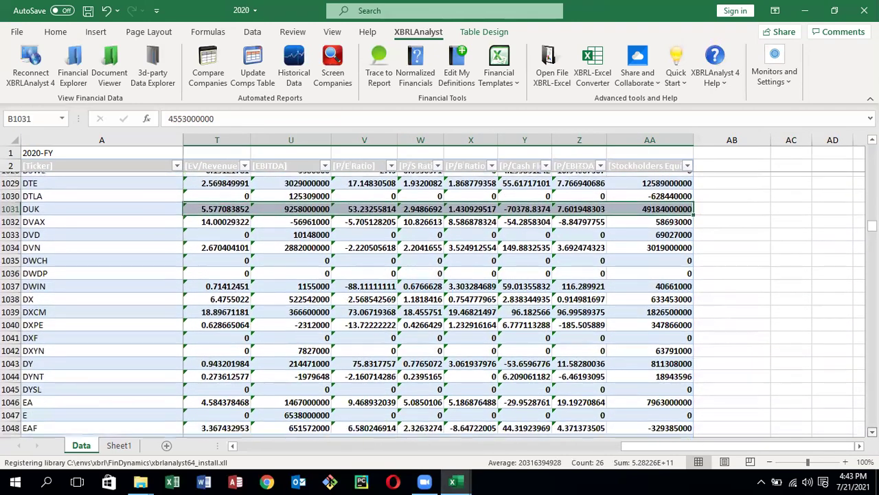
{"action": "scroll", "coordinate": [433, 304], "scroll_direction": "down", "scroll_amount": 3}
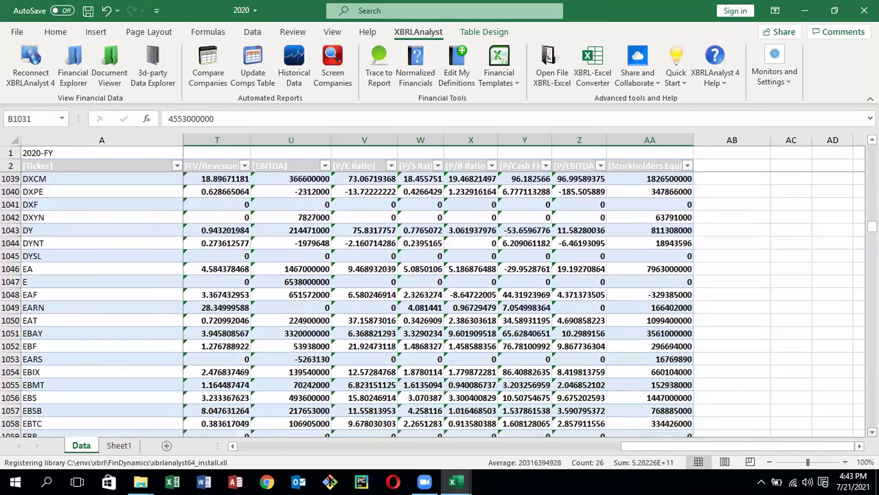
{"action": "scroll", "coordinate": [432, 305], "scroll_direction": "down", "scroll_amount": 3}
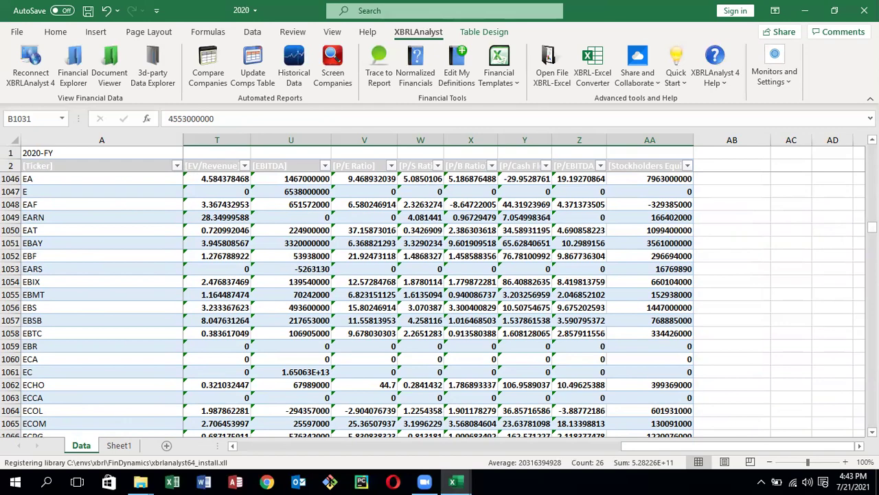
{"action": "scroll", "coordinate": [433, 303], "scroll_direction": "up", "scroll_amount": 6}
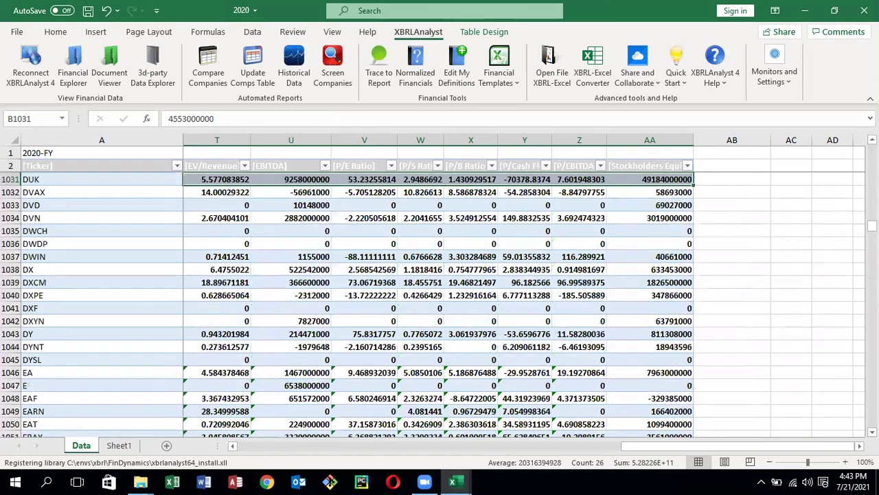
{"action": "scroll", "coordinate": [433, 304], "scroll_direction": "up", "scroll_amount": 7}
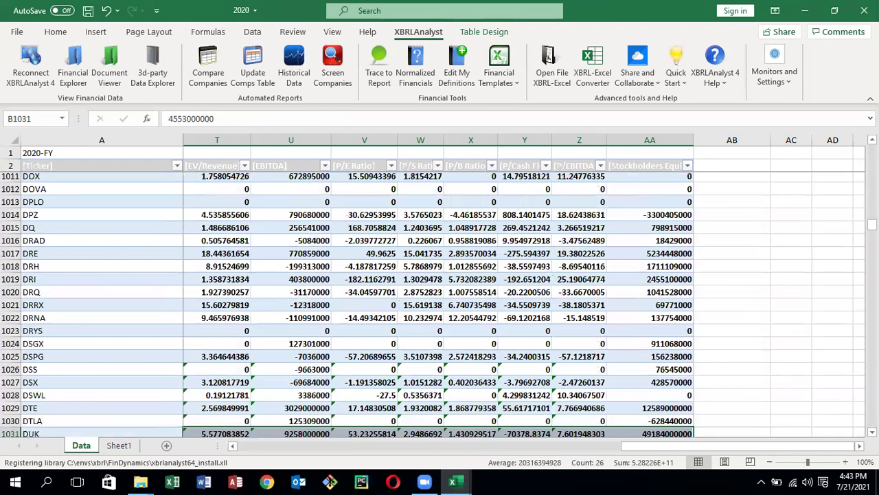
{"action": "scroll", "coordinate": [432, 304], "scroll_direction": "up", "scroll_amount": 1}
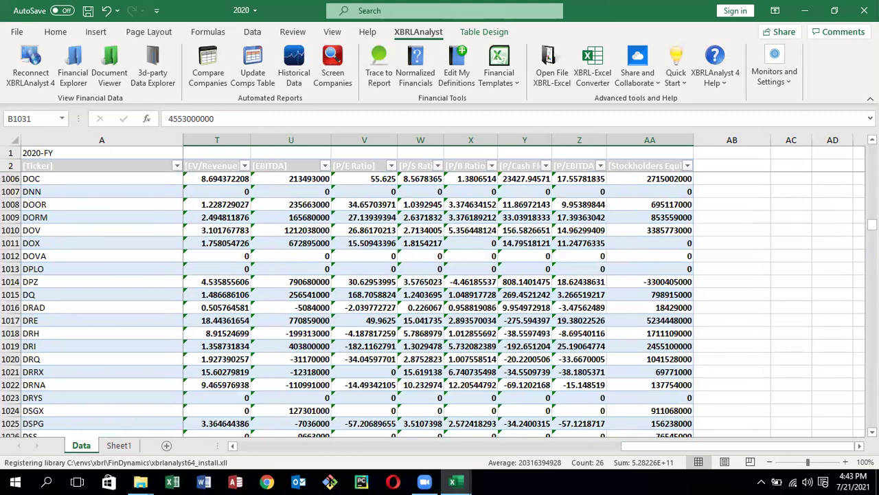
{"action": "scroll", "coordinate": [433, 304], "scroll_direction": "down", "scroll_amount": 7}
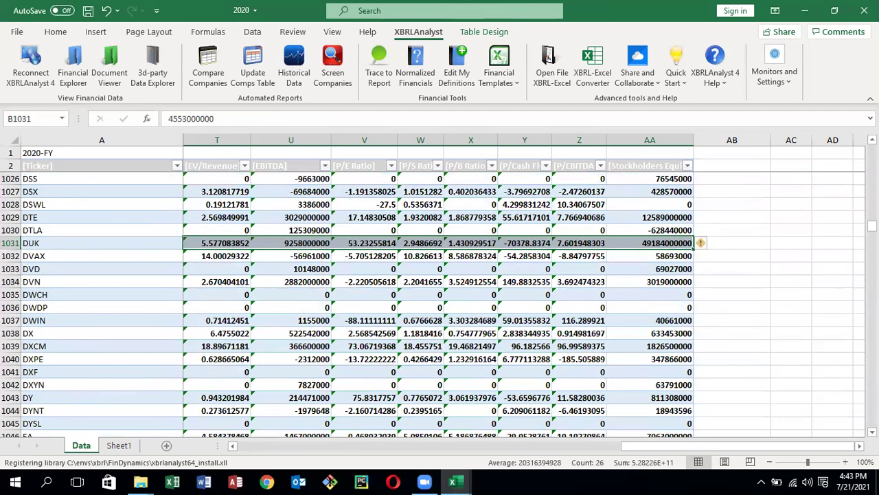
Check whether the Operating Income cells of DTLA, DRAD and DSX and DTE's Number of Shares cell hold plain values or formulas
{"action": "left_click", "coordinate": [240, 446]}
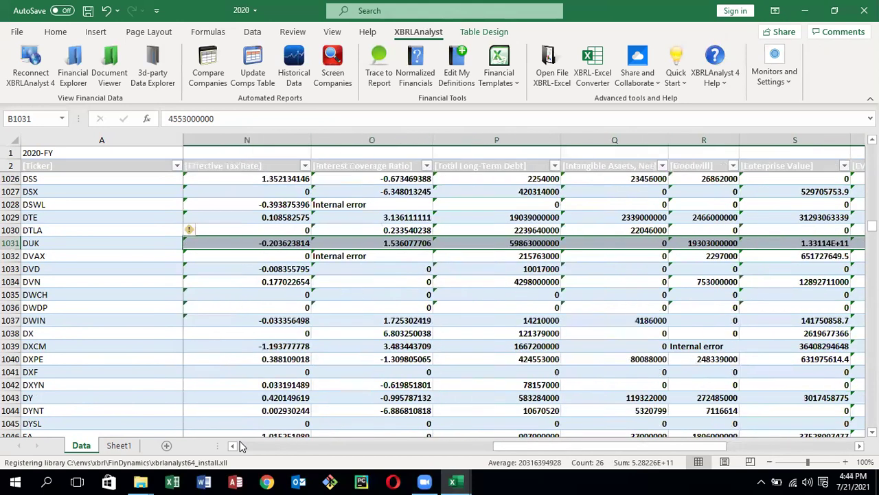
{"action": "left_click", "coordinate": [241, 446]}
{"action": "left_click", "coordinate": [240, 445]}
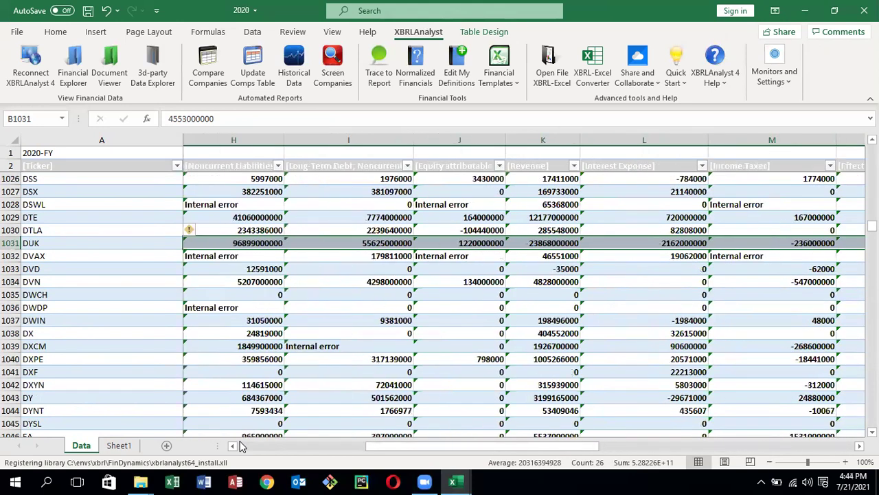
{"action": "left_click", "coordinate": [240, 446]}
{"action": "left_click", "coordinate": [241, 446]}
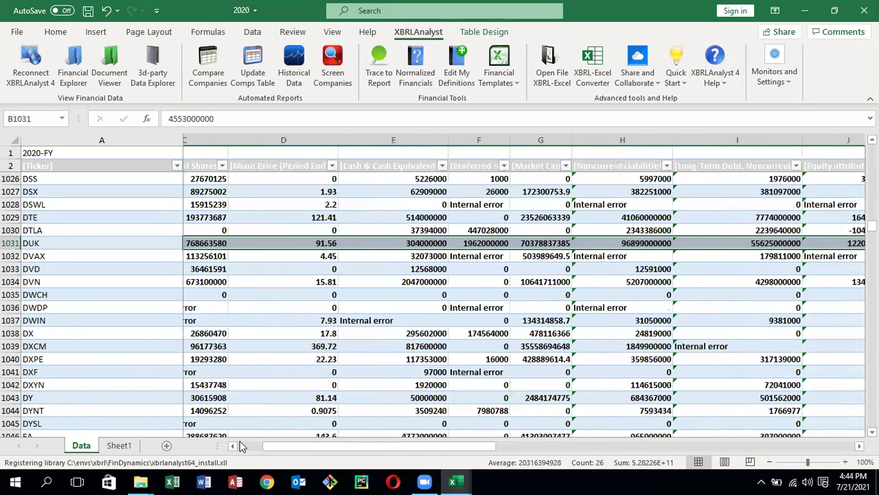
{"action": "left_click", "coordinate": [240, 446]}
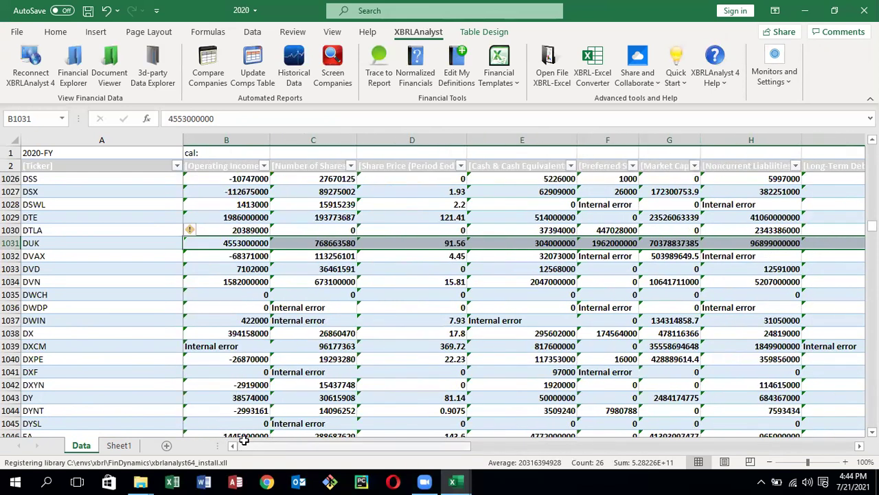
{"action": "left_click", "coordinate": [248, 230]}
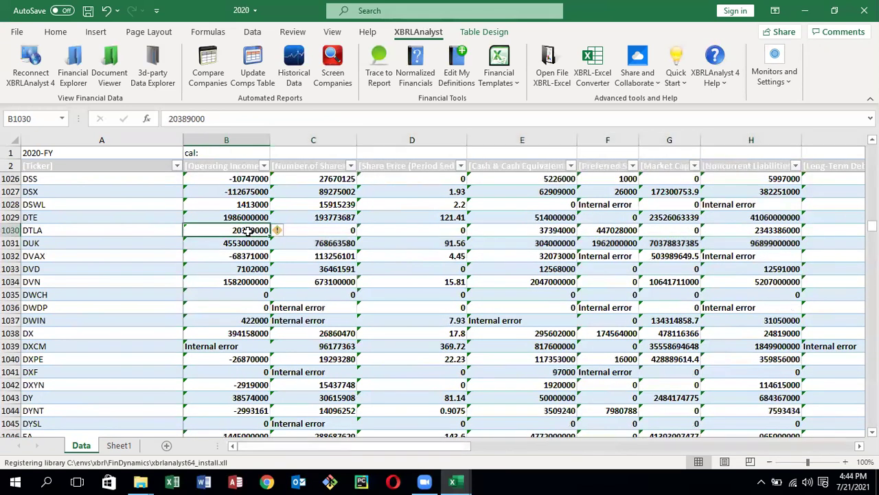
{"action": "left_click", "coordinate": [292, 216]}
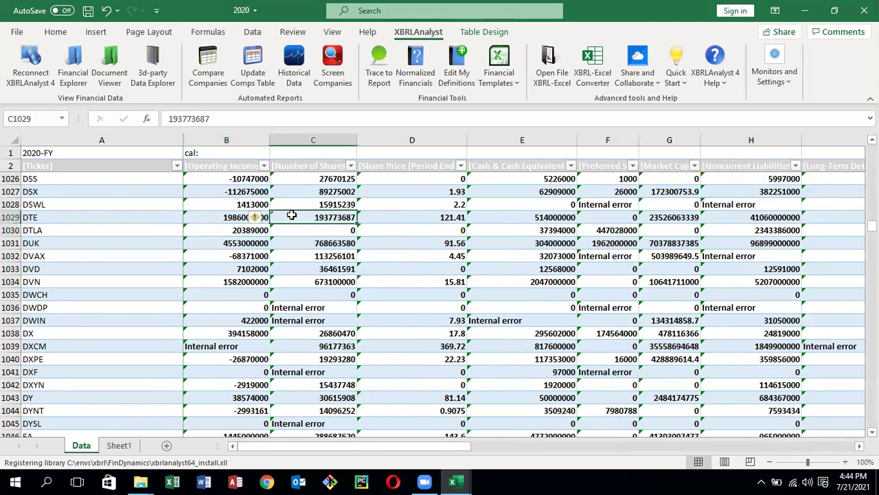
{"action": "scroll", "coordinate": [292, 215], "scroll_direction": "up", "scroll_amount": 4}
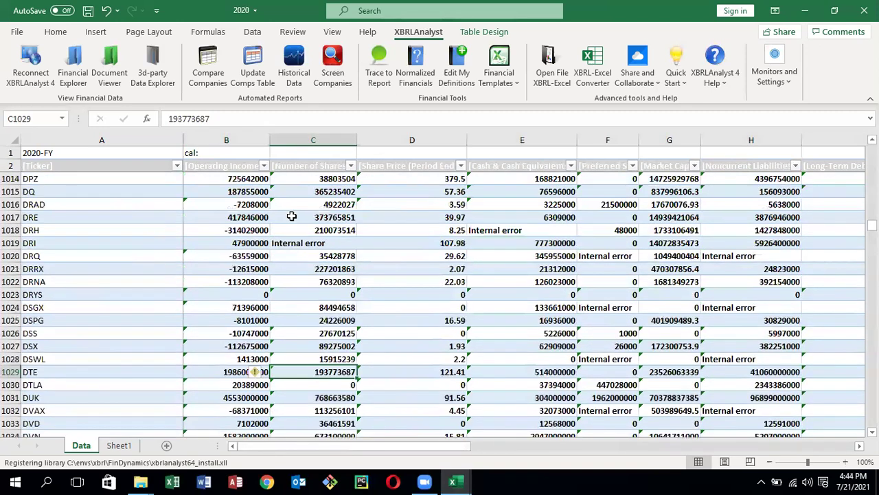
{"action": "left_click", "coordinate": [261, 204]}
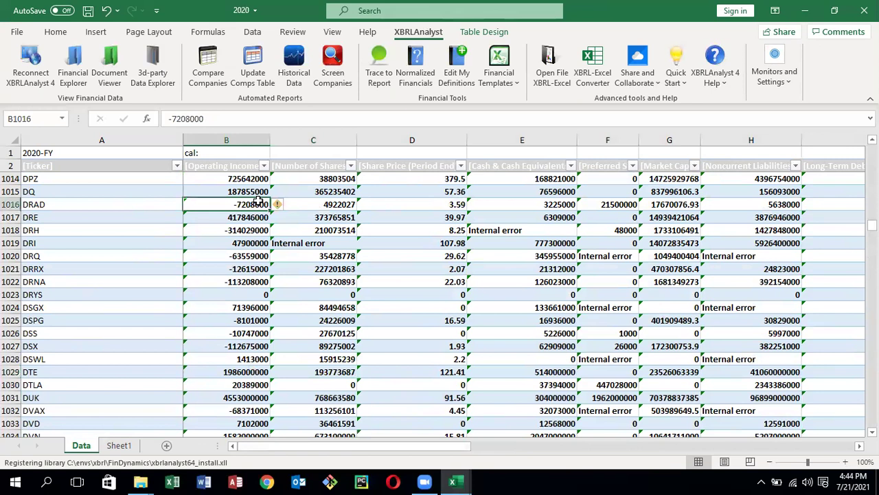
{"action": "left_click", "coordinate": [254, 343]}
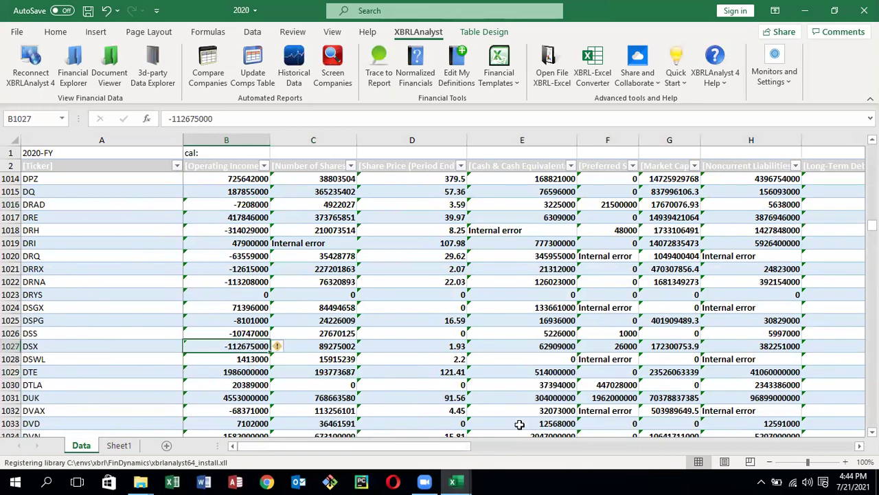
Check the Stockholders Equity cells one by one between DRI (AA1019) and DVN (AA1034) for plain values or formulas
{"action": "left_click_drag", "start_coordinate": [451, 450], "coordinate": [685, 451]}
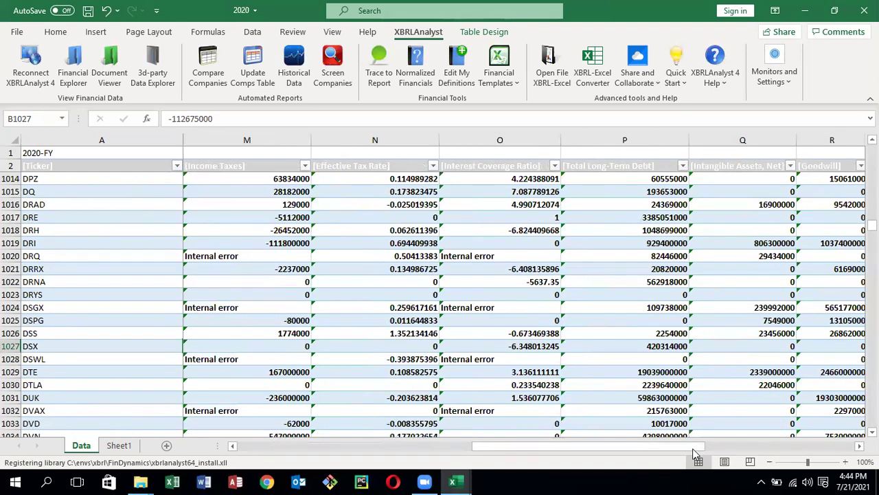
{"action": "left_click_drag", "start_coordinate": [693, 448], "coordinate": [860, 456]}
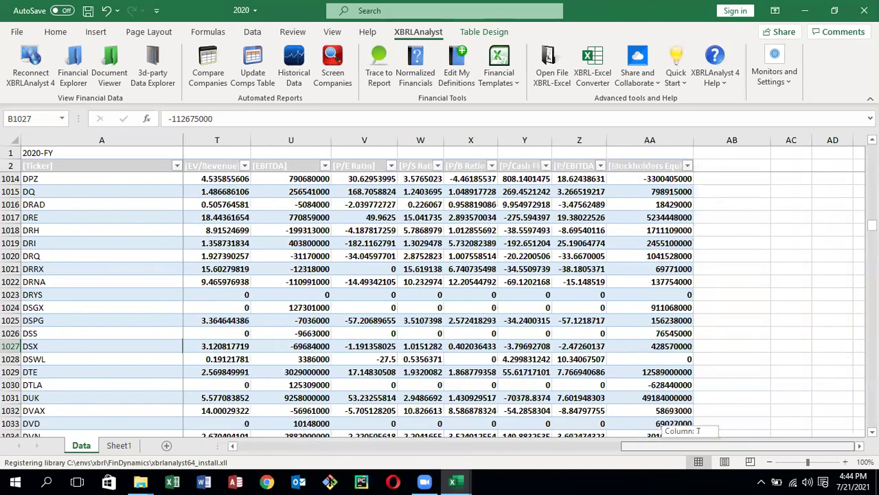
{"action": "left_click", "coordinate": [677, 362]}
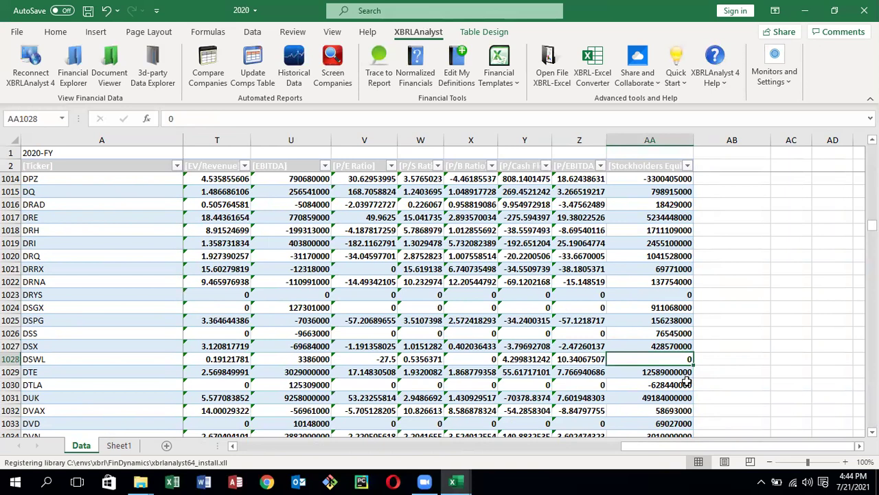
{"action": "left_click", "coordinate": [684, 386]}
{"action": "key", "text": "Down"}
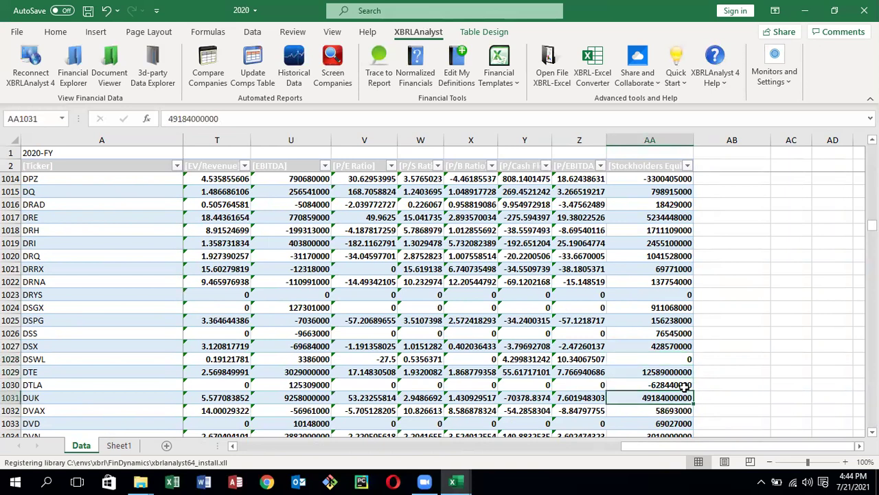
{"action": "key", "text": "Down"}
{"action": "key", "text": "Down"}
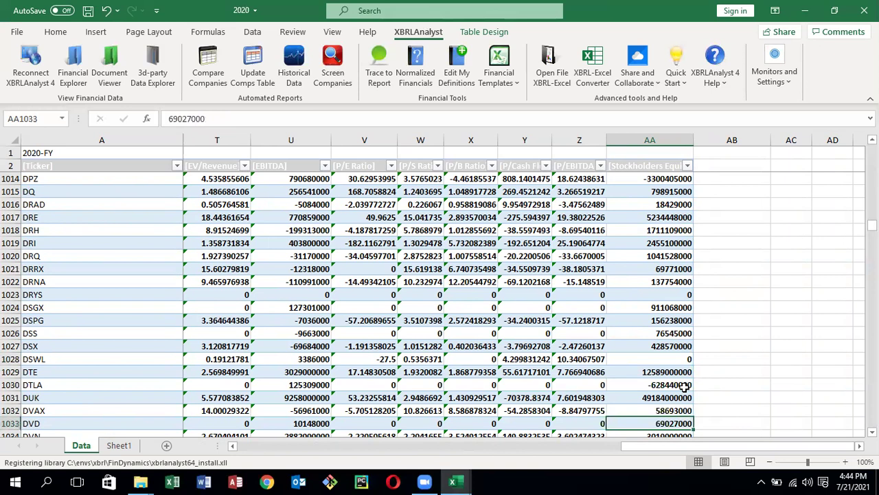
{"action": "key", "text": "Down"}
{"action": "key", "text": "Up"}
{"action": "key", "text": "Up"}
{"action": "key", "text": "Up"}
{"action": "key", "text": "Up"}
{"action": "key", "text": "Up"}
{"action": "key", "text": "Up"}
{"action": "key", "text": "Up"}
{"action": "key", "text": "Up"}
{"action": "key", "text": "Up"}
{"action": "key", "text": "Up"}
{"action": "key", "text": "Up"}
{"action": "key", "text": "Up"}
{"action": "key", "text": "Up"}
{"action": "key", "text": "Up"}
{"action": "key", "text": "Up"}
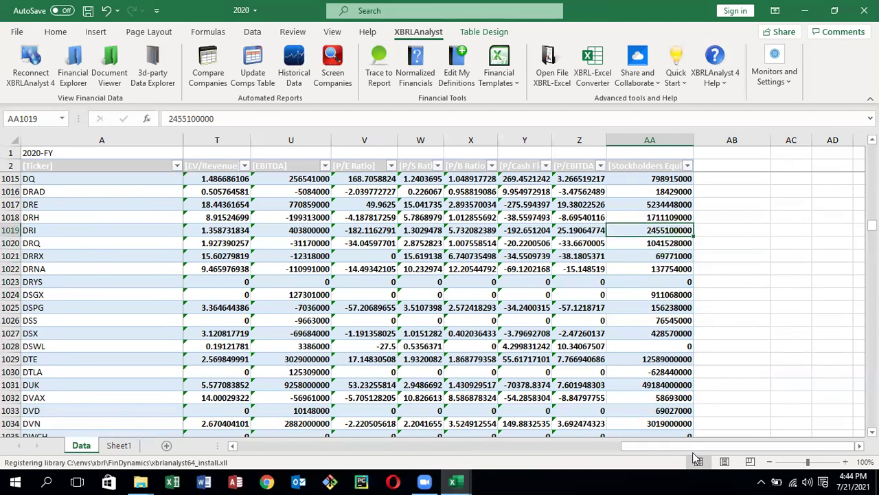
Check AAMC's Operating Income cell (B4) at the start of the table and examine the table's last rows down to ZYXI
{"action": "left_click_drag", "start_coordinate": [713, 451], "coordinate": [208, 443]}
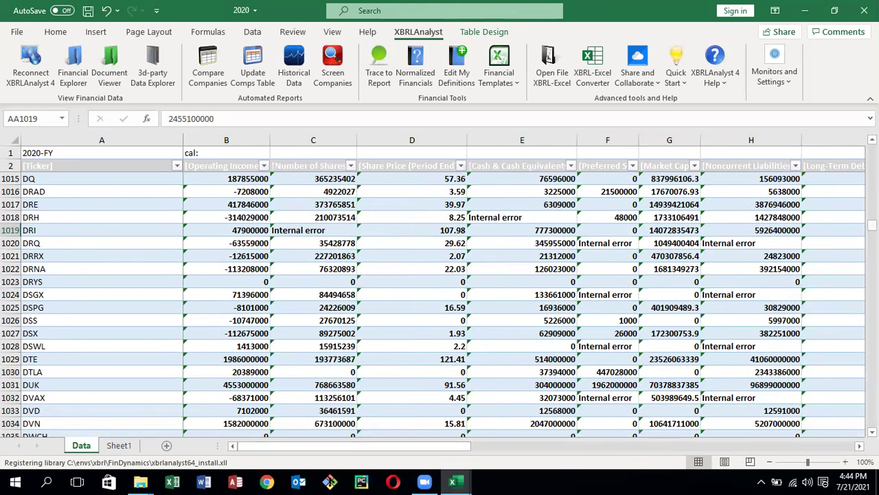
{"action": "left_click_drag", "start_coordinate": [871, 225], "coordinate": [871, 147]}
{"action": "scroll", "coordinate": [615, 193], "scroll_direction": "down", "scroll_amount": 3}
{"action": "scroll", "coordinate": [497, 214], "scroll_direction": "up", "scroll_amount": 3}
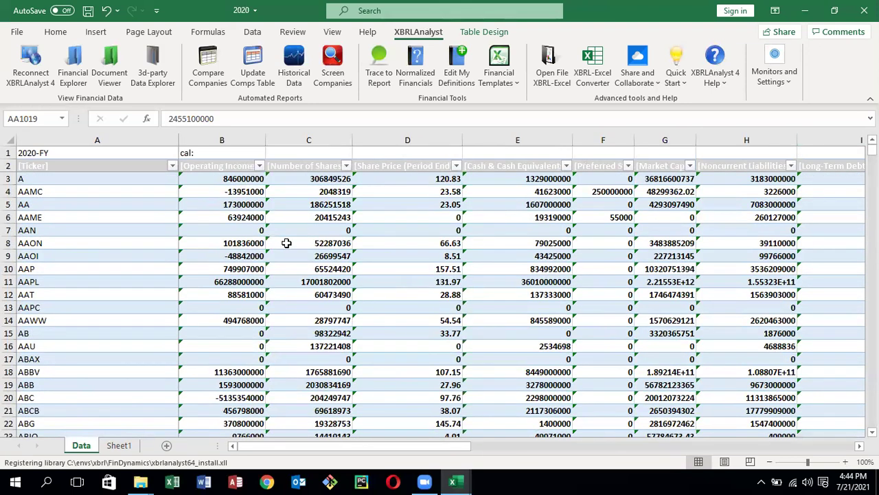
{"action": "left_click", "coordinate": [230, 191]}
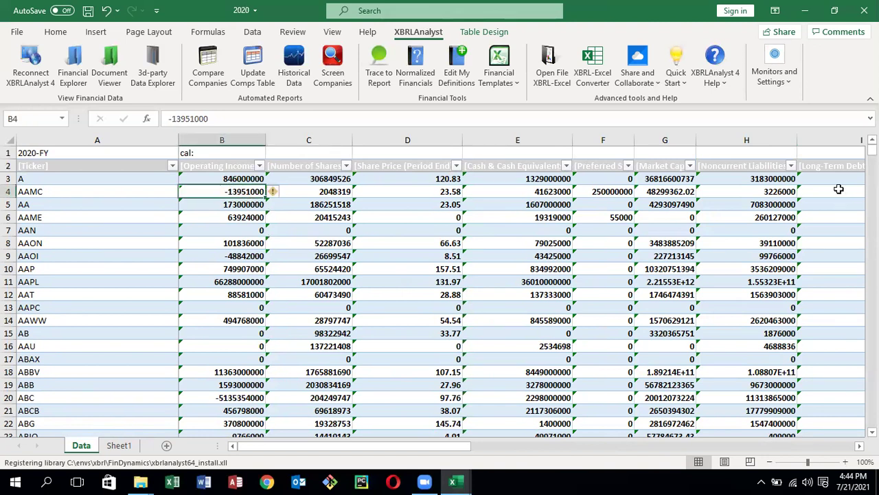
{"action": "left_click_drag", "start_coordinate": [872, 149], "coordinate": [872, 422]}
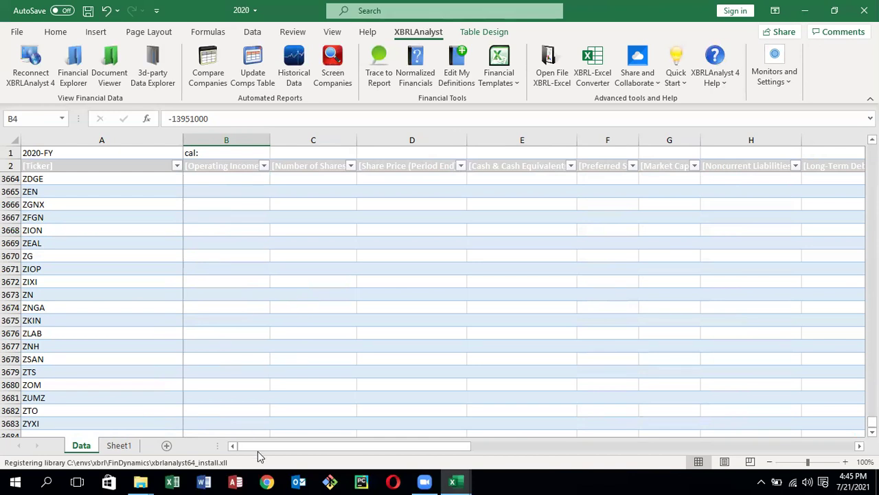
Clear all financial data from B4 to AA3683, keeping the tickers and the first company's row
{"action": "left_click_drag", "start_coordinate": [257, 446], "coordinate": [820, 447]}
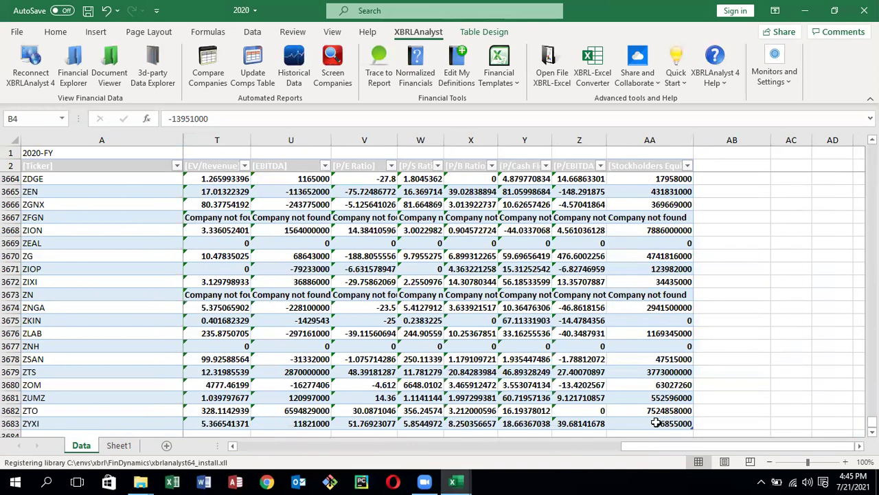
{"action": "left_click_drag", "start_coordinate": [656, 422], "coordinate": [656, 422]}
{"action": "key", "text": "Delete"}
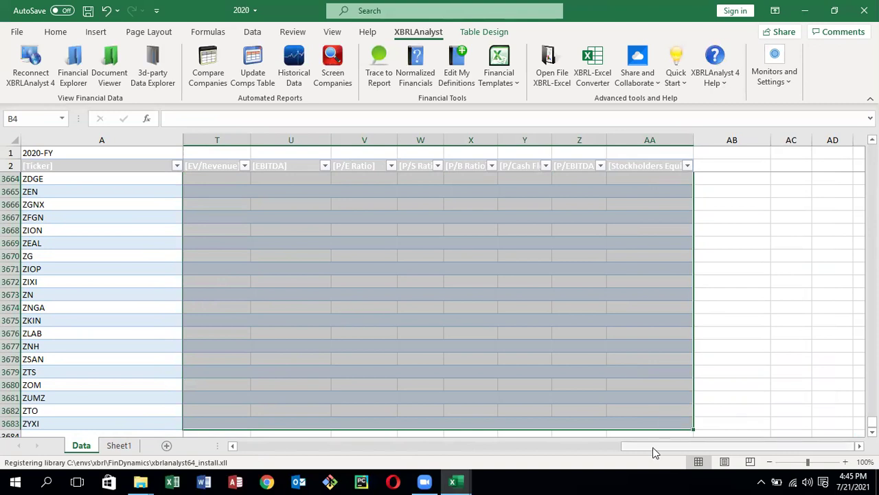
{"action": "left_click_drag", "start_coordinate": [646, 446], "coordinate": [154, 445]}
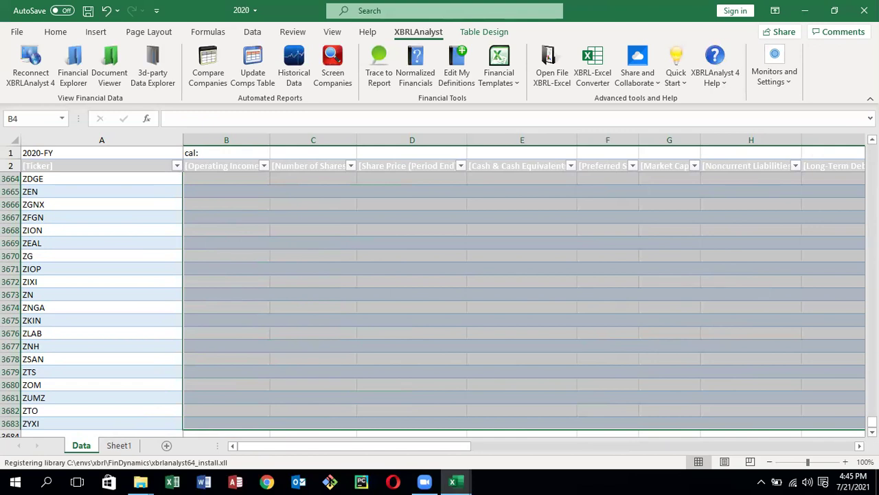
{"action": "left_click_drag", "start_coordinate": [872, 420], "coordinate": [872, 148]}
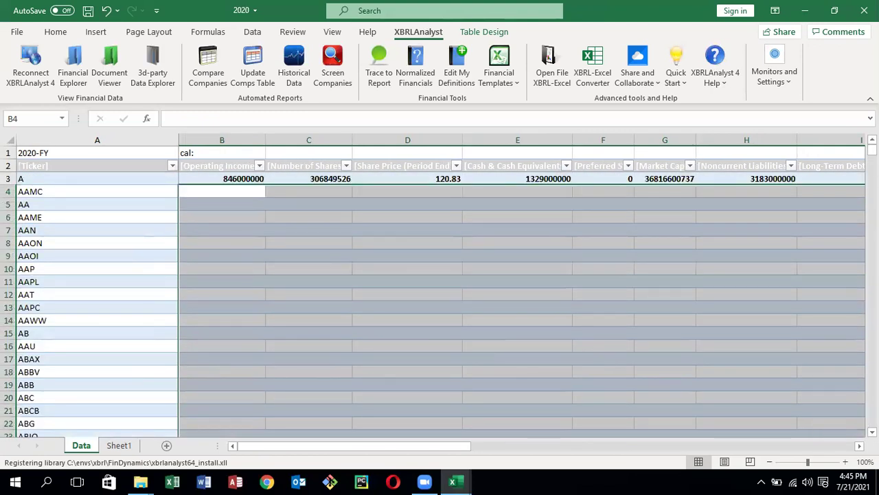
{"action": "left_click", "coordinate": [394, 240]}
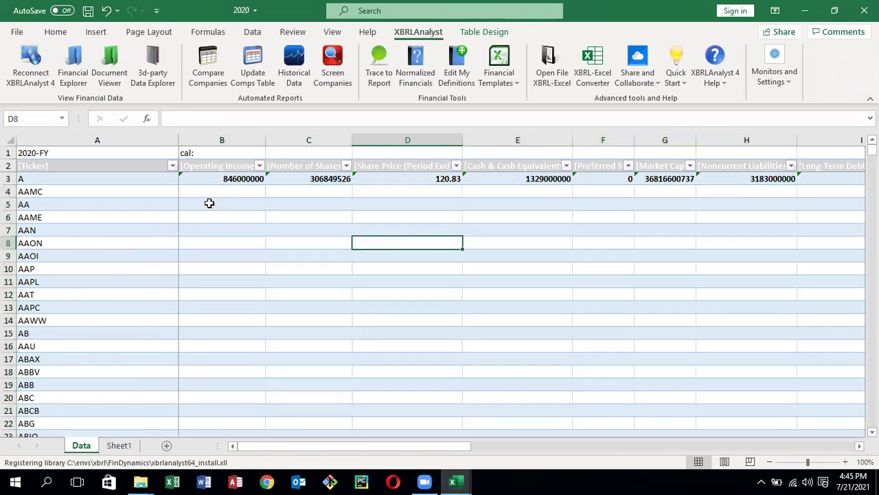
Switch to the 2012_withFormulas workbook and copy the XBRLFact formula in the Operating Income cell B3
{"action": "left_click", "coordinate": [222, 179]}
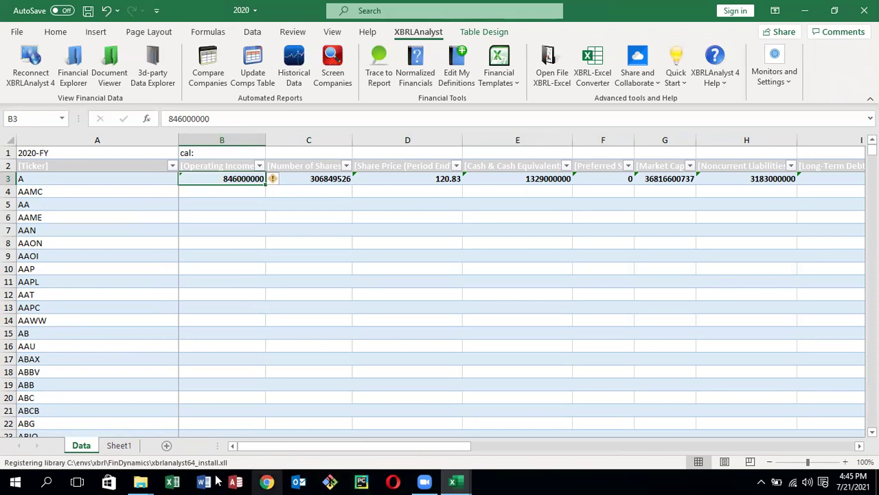
{"action": "mouse_move", "coordinate": [459, 481]}
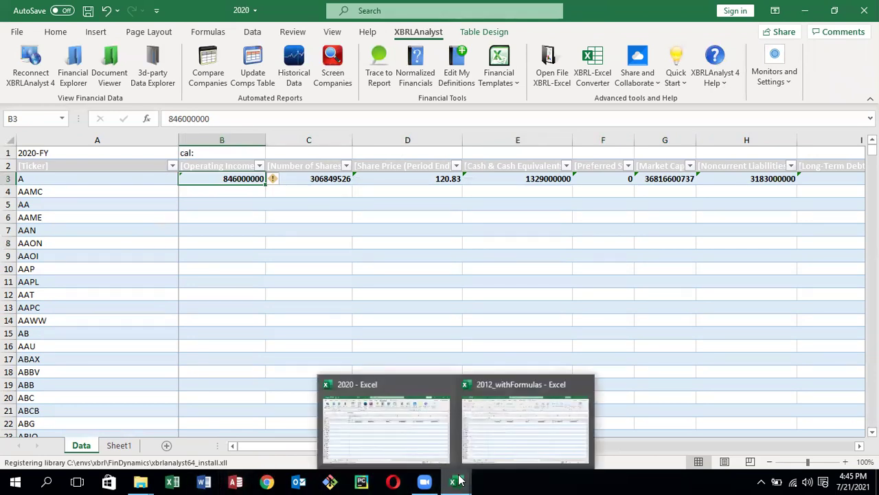
{"action": "left_click", "coordinate": [504, 440]}
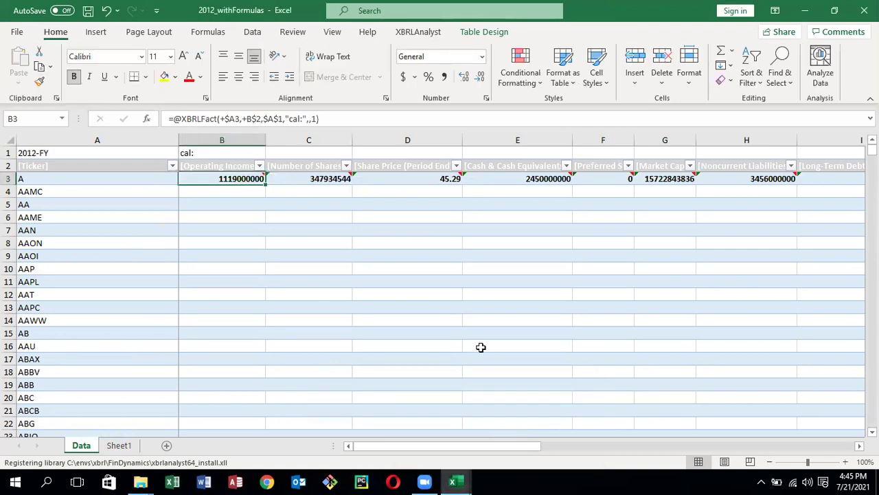
{"action": "mouse_move", "coordinate": [241, 182]}
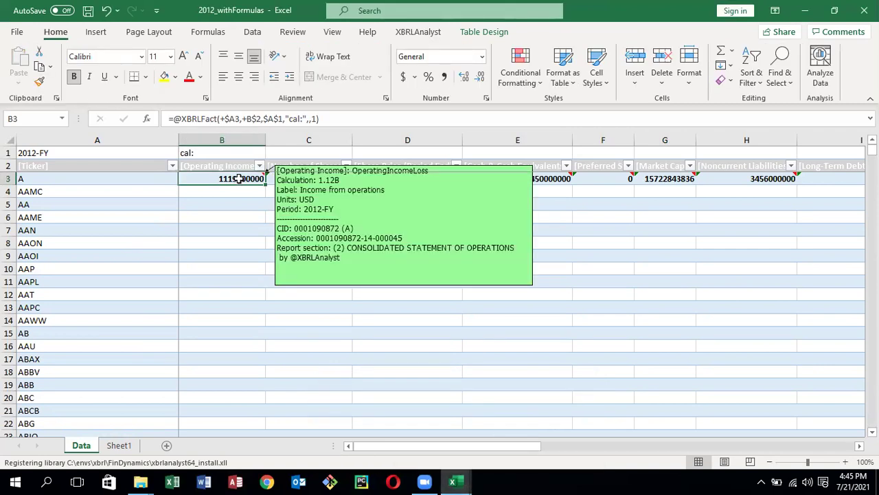
{"action": "right_click", "coordinate": [239, 180]}
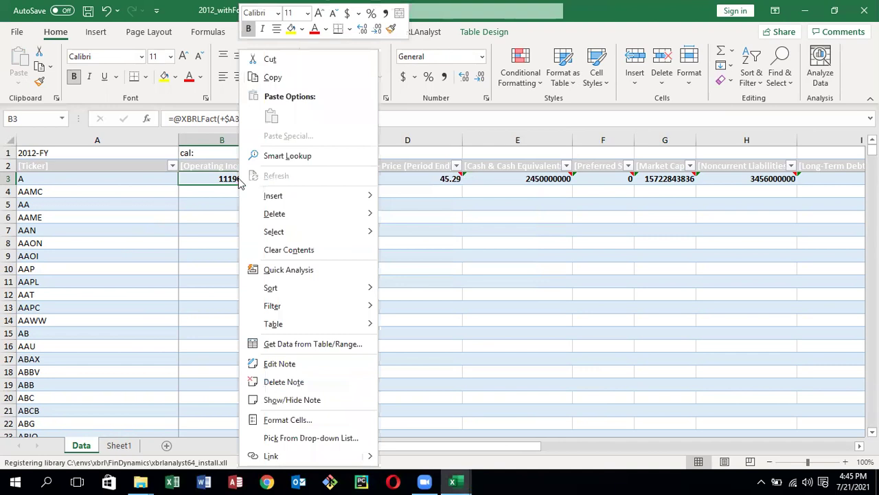
{"action": "left_click", "coordinate": [272, 78]}
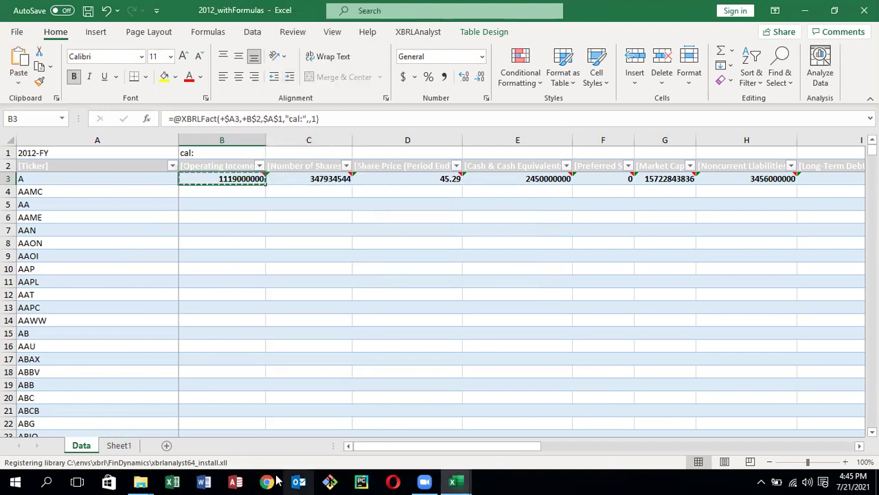
{"action": "left_click", "coordinate": [173, 481]}
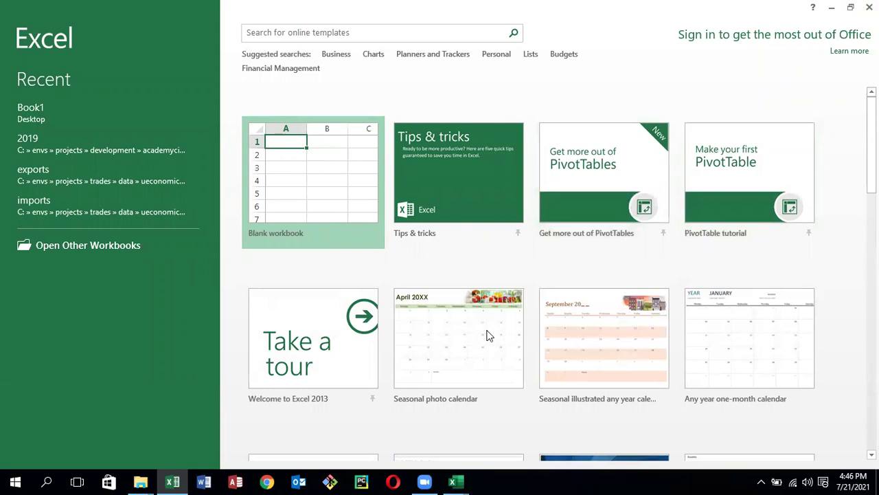
{"action": "left_click", "coordinate": [457, 481]}
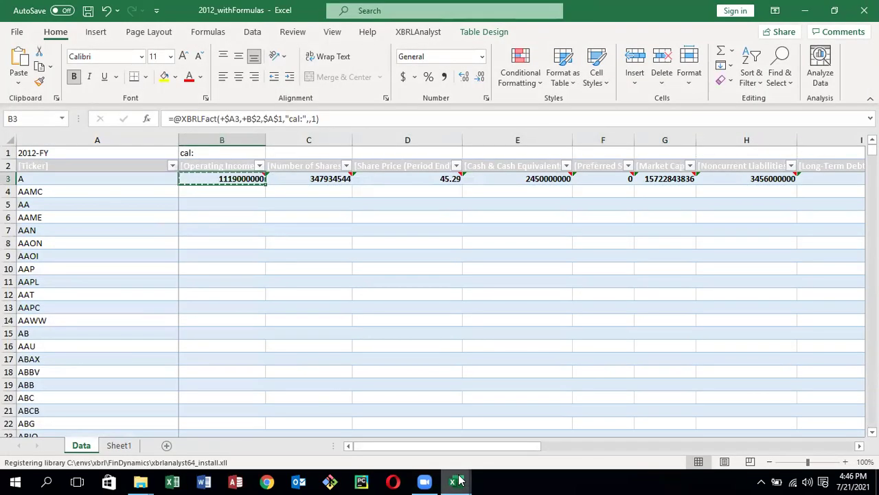
Return to the 2020 workbook and paste the copied formula with its formatting into Operating Income cell B3
{"action": "mouse_move", "coordinate": [457, 480]}
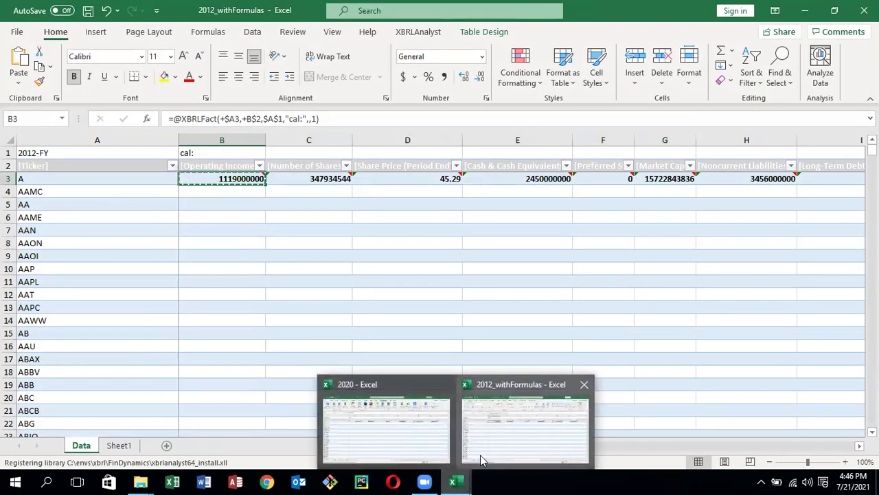
{"action": "left_click", "coordinate": [415, 436]}
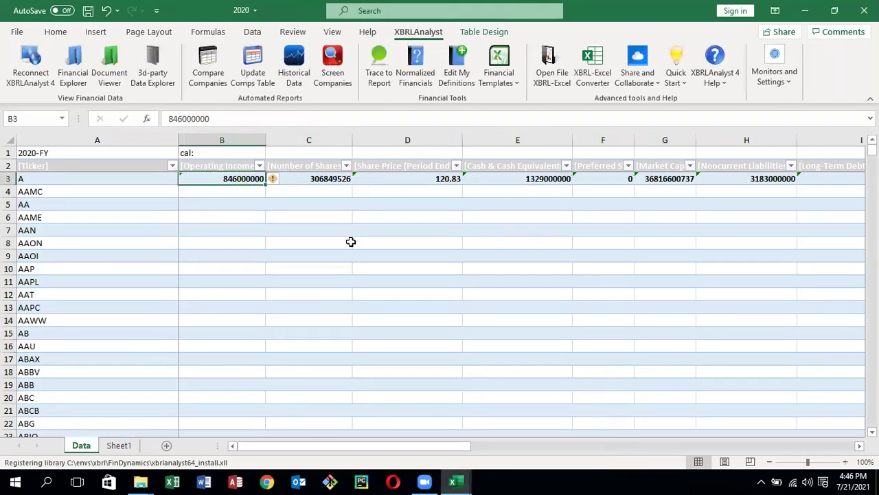
{"action": "right_click", "coordinate": [252, 180]}
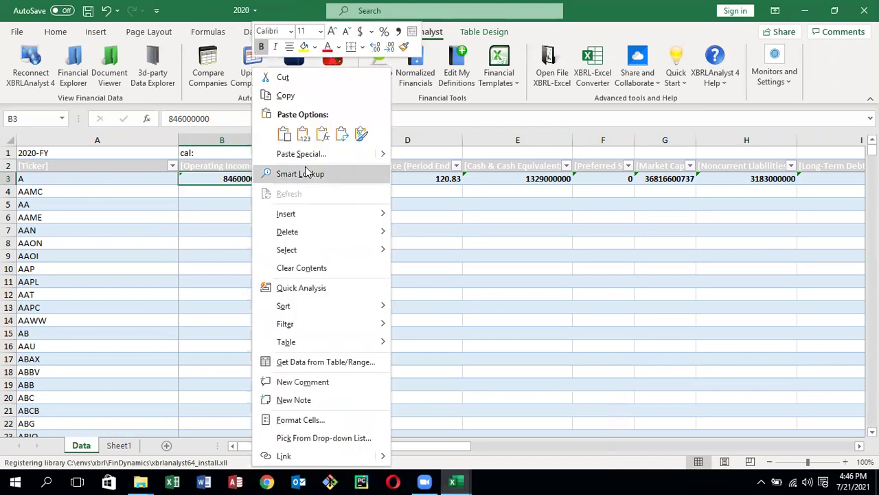
{"action": "left_click", "coordinate": [303, 134]}
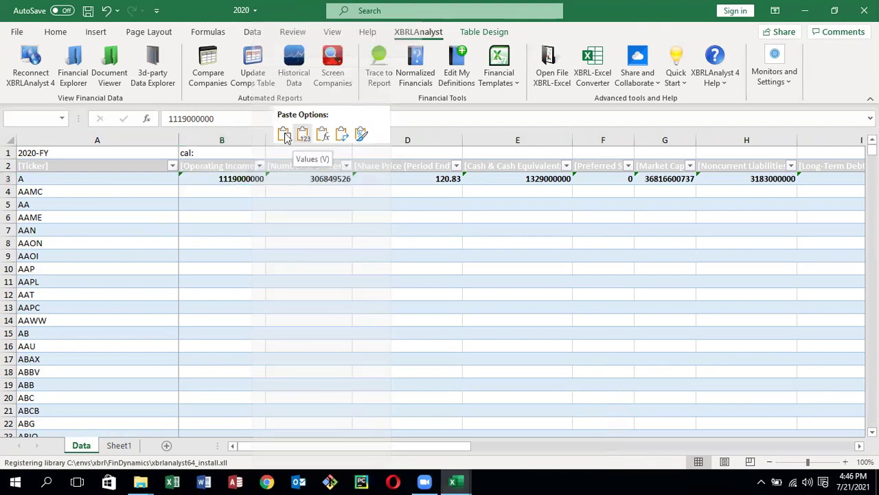
{"action": "left_click", "coordinate": [285, 135]}
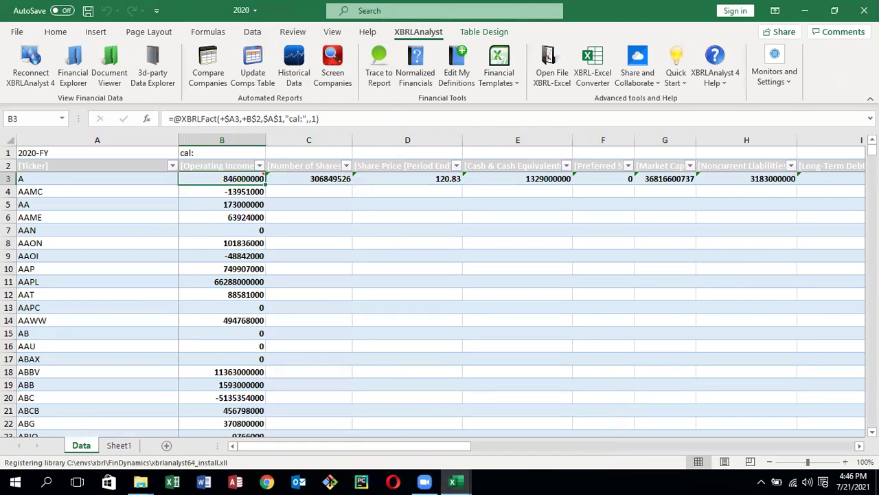
Fill the XBRLFact formula from B3 across the first company's row to the Stockholders Equity column (AA3)
{"action": "left_click_drag", "start_coordinate": [872, 149], "coordinate": [854, 479]}
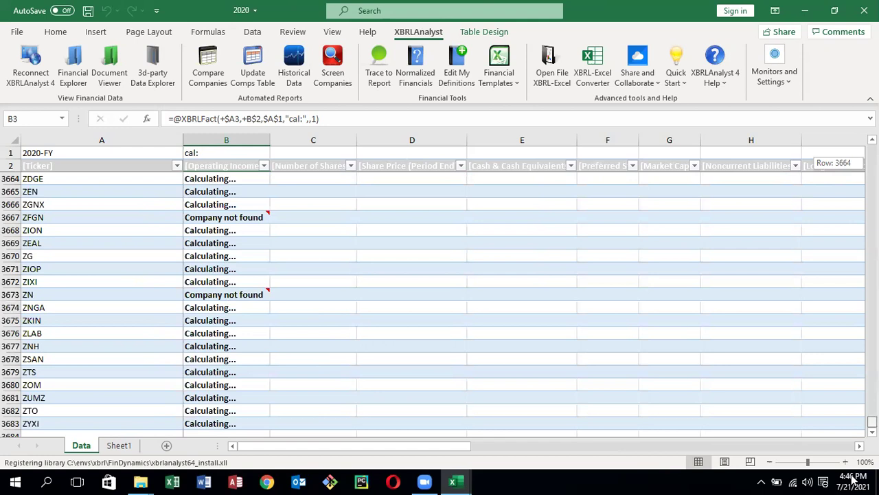
{"action": "left_click_drag", "start_coordinate": [852, 479], "coordinate": [871, 148]}
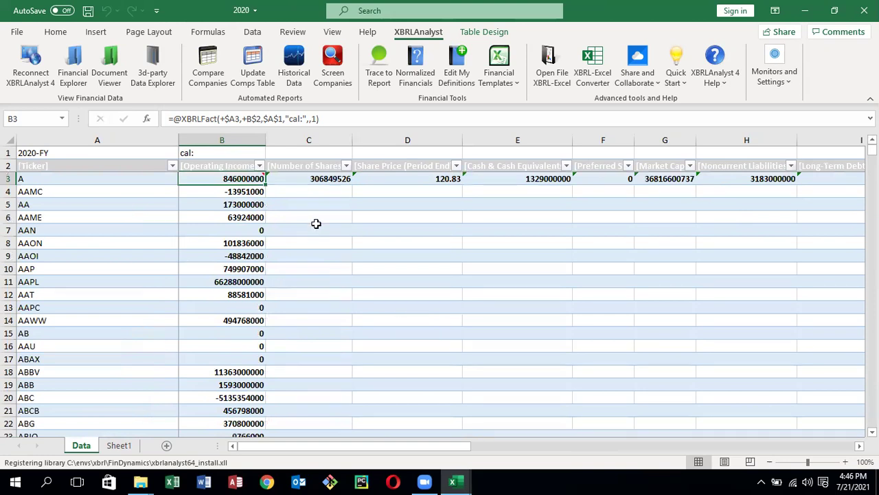
{"action": "left_click_drag", "start_coordinate": [265, 181], "coordinate": [147, 178]}
{"action": "left_click_drag", "start_coordinate": [97, 191], "coordinate": [591, 178]}
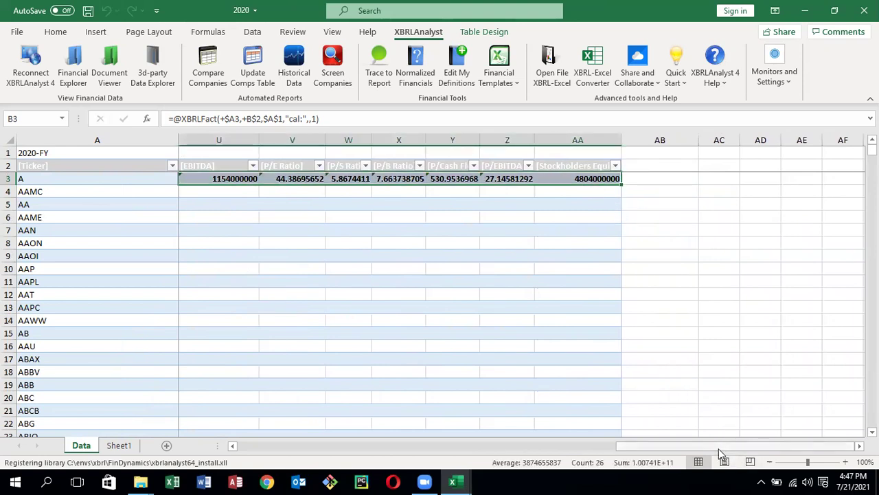
{"action": "left_click_drag", "start_coordinate": [715, 445], "coordinate": [227, 448]}
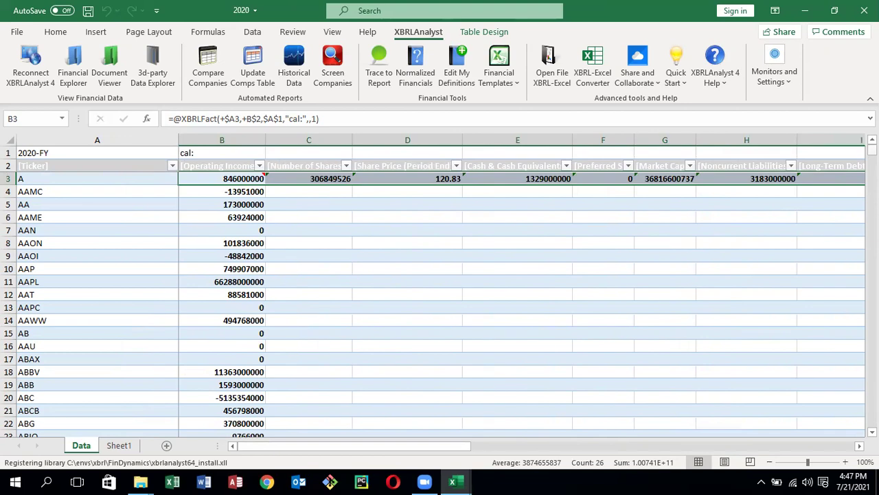
Fill the Number of Shares formula from C3 down through all company rows of the table
{"action": "left_click_drag", "start_coordinate": [872, 148], "coordinate": [831, 446]}
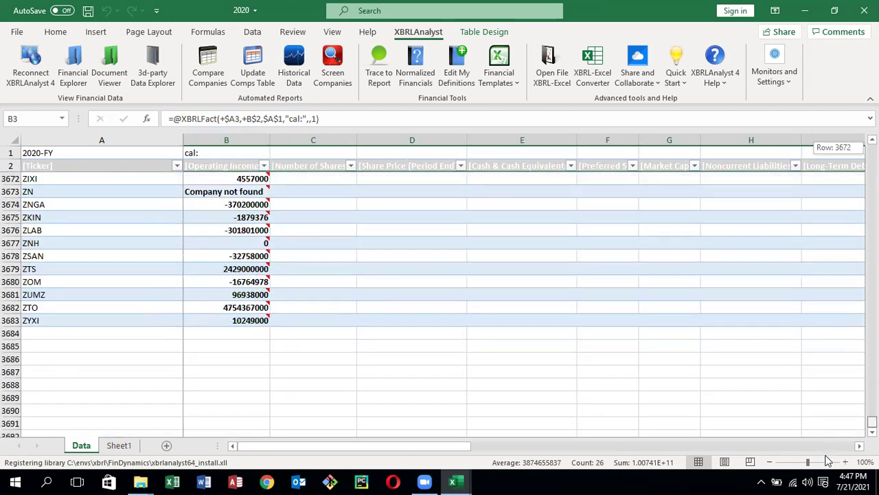
{"action": "left_click_drag", "start_coordinate": [828, 460], "coordinate": [852, 147]}
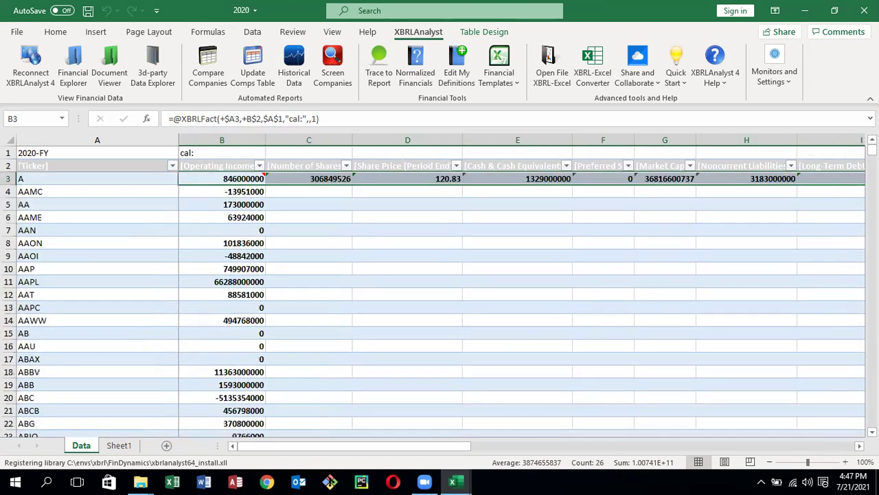
{"action": "left_click", "coordinate": [330, 178]}
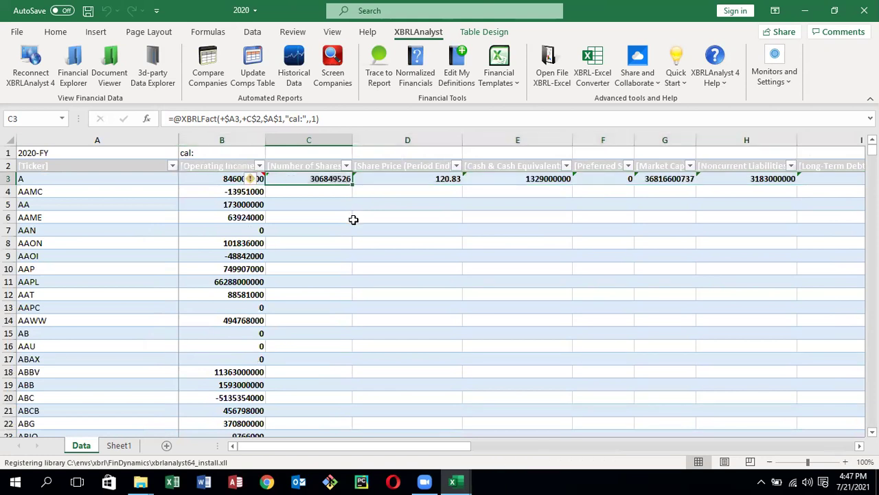
{"action": "double_click", "coordinate": [351, 180]}
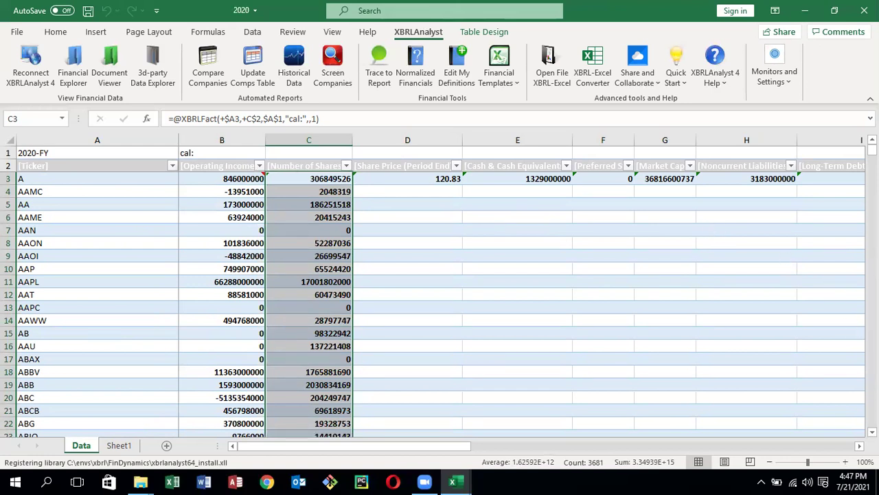
Examine the Operating Income and Number of Shares columns down through the THGA and TGS rows for cells still calculating
{"action": "scroll", "coordinate": [439, 295], "scroll_direction": "down", "scroll_amount": 7}
{"action": "scroll", "coordinate": [439, 295], "scroll_direction": "down", "scroll_amount": 7}
{"action": "scroll", "coordinate": [439, 296], "scroll_direction": "down", "scroll_amount": 7}
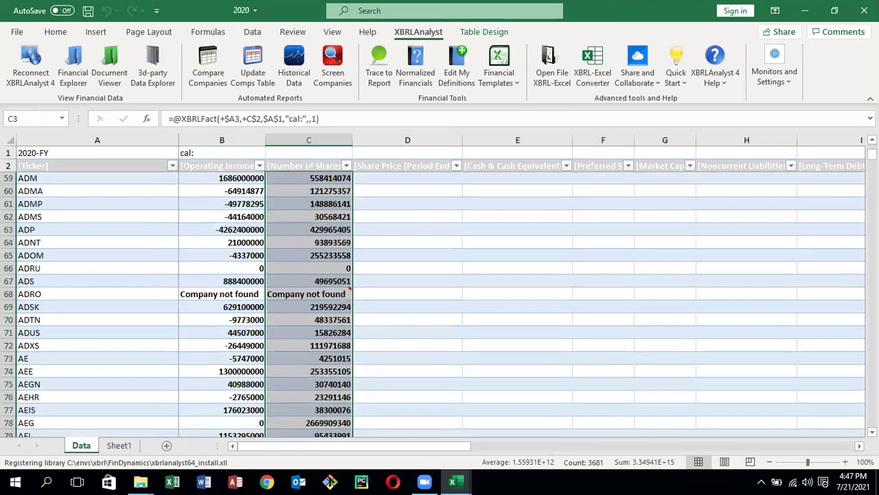
{"action": "scroll", "coordinate": [440, 296], "scroll_direction": "down", "scroll_amount": 7}
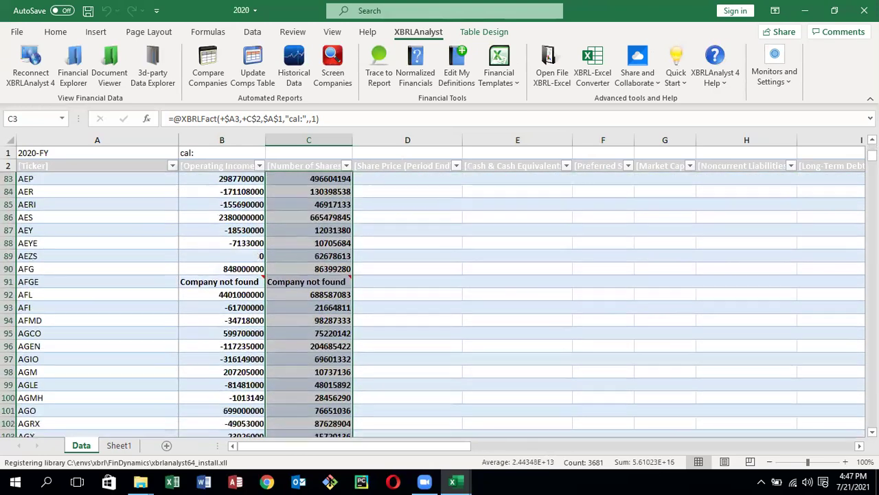
{"action": "scroll", "coordinate": [440, 296], "scroll_direction": "down", "scroll_amount": 20}
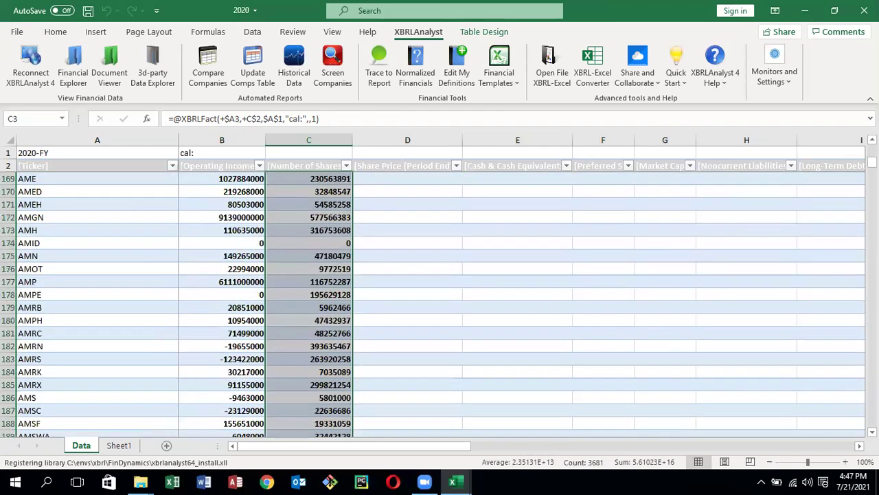
{"action": "scroll", "coordinate": [440, 295], "scroll_direction": "down", "scroll_amount": 20}
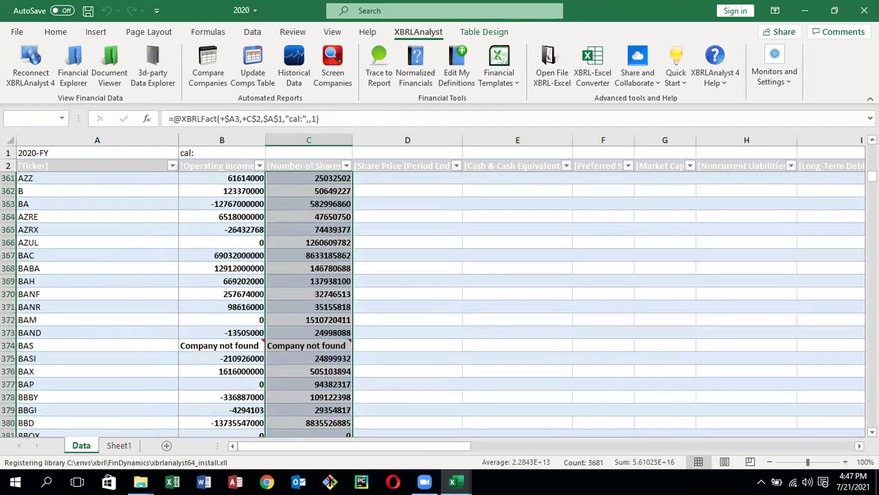
{"action": "scroll", "coordinate": [440, 296], "scroll_direction": "down", "scroll_amount": 20}
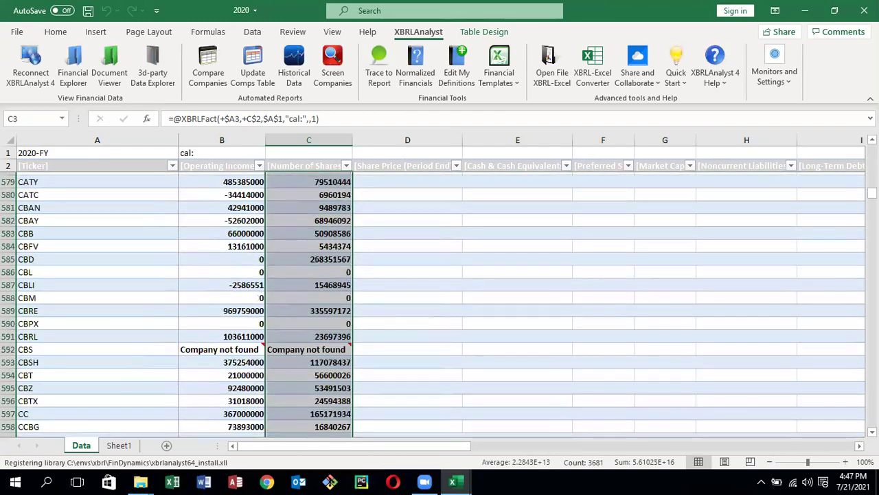
{"action": "scroll", "coordinate": [439, 295], "scroll_direction": "down", "scroll_amount": 15}
{"action": "left_click_drag", "start_coordinate": [872, 195], "coordinate": [872, 385]}
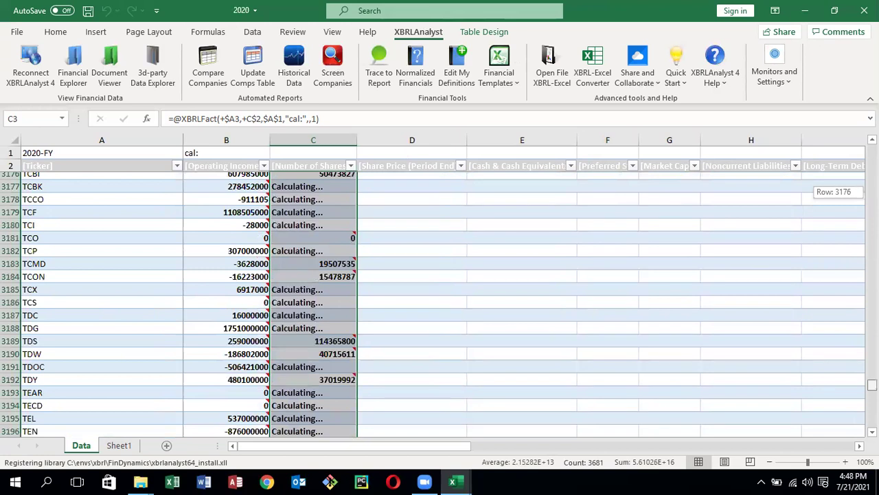
{"action": "left_click_drag", "start_coordinate": [872, 384], "coordinate": [871, 385]}
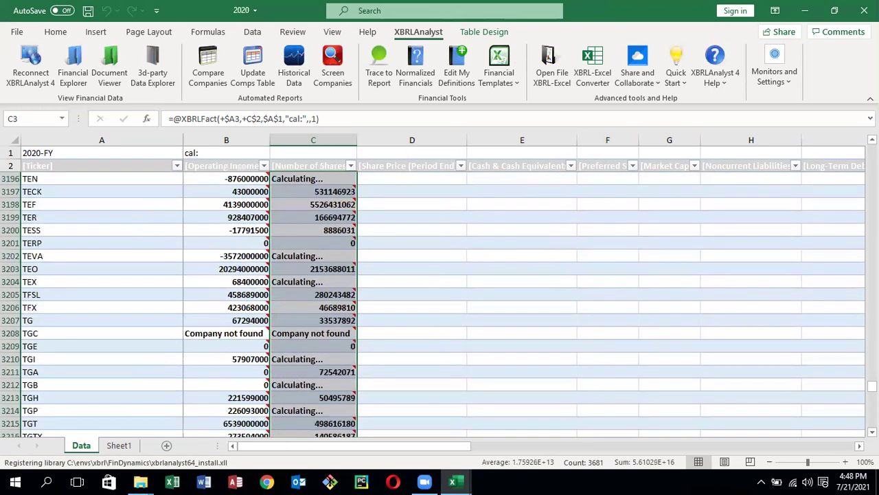
{"action": "scroll", "coordinate": [872, 412], "scroll_direction": "down", "scroll_amount": 1}
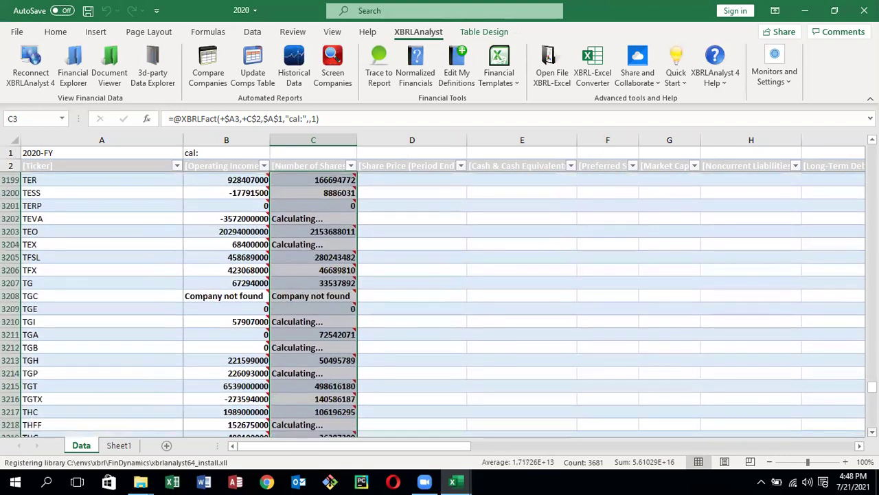
{"action": "left_click", "coordinate": [872, 431]}
{"action": "scroll", "coordinate": [440, 302], "scroll_direction": "down", "scroll_amount": 3}
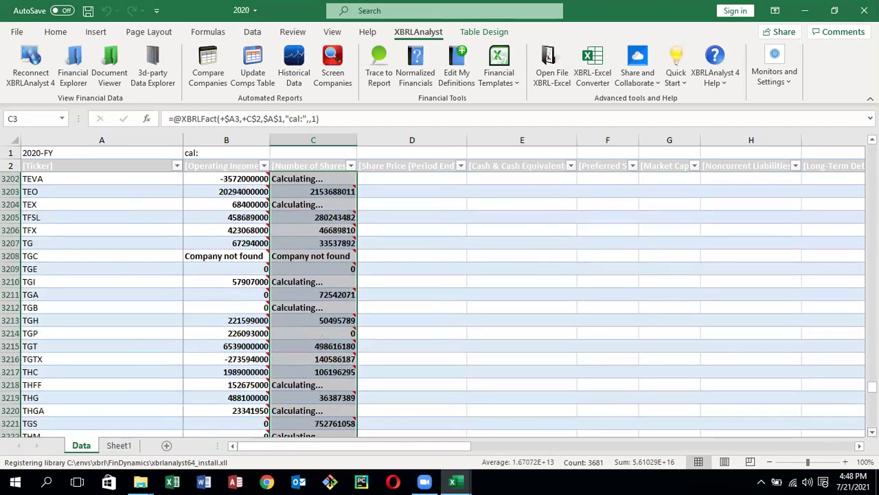
Examine the Number of Shares column from the THFF row down through the UL row for cells still calculating
{"action": "scroll", "coordinate": [440, 302], "scroll_direction": "down", "scroll_amount": 3}
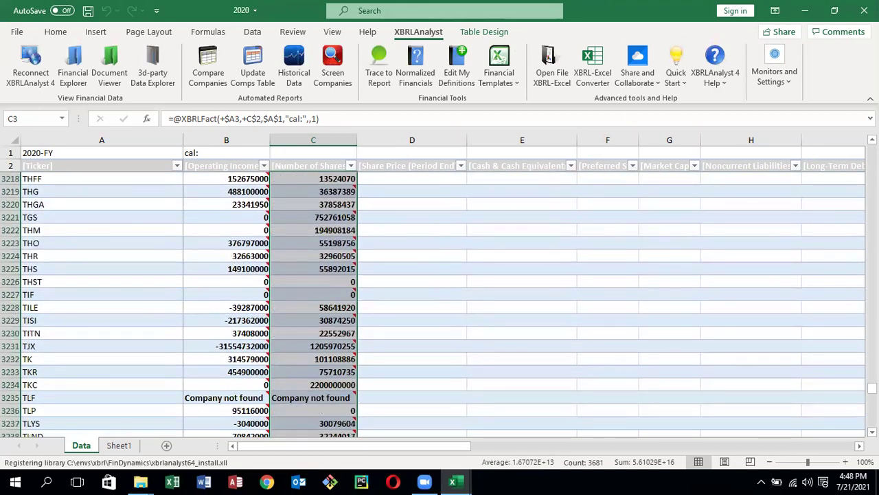
{"action": "scroll", "coordinate": [440, 302], "scroll_direction": "down", "scroll_amount": 7}
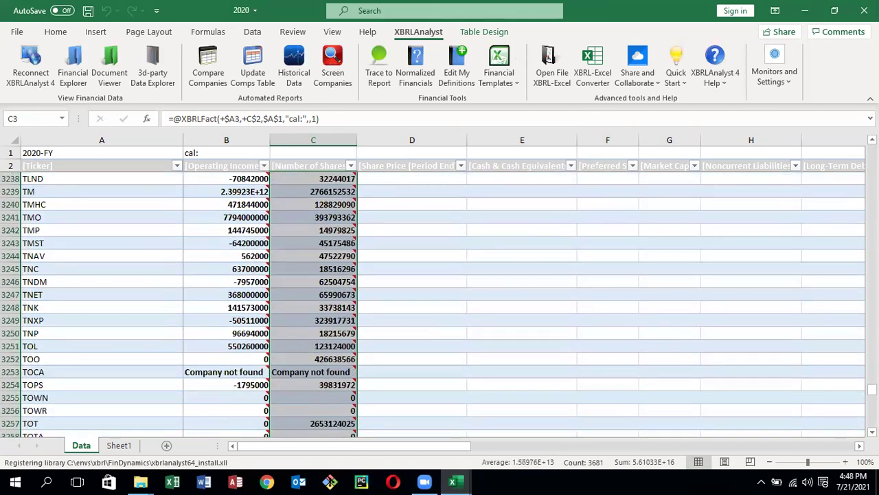
{"action": "scroll", "coordinate": [241, 166], "scroll_direction": "down", "scroll_amount": 7}
{"action": "scroll", "coordinate": [440, 302], "scroll_direction": "down", "scroll_amount": 20}
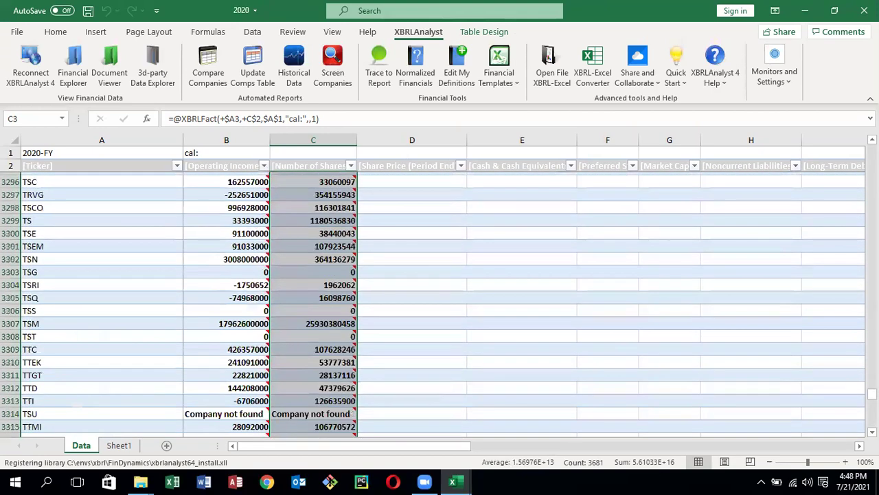
{"action": "scroll", "coordinate": [440, 302], "scroll_direction": "down", "scroll_amount": 1}
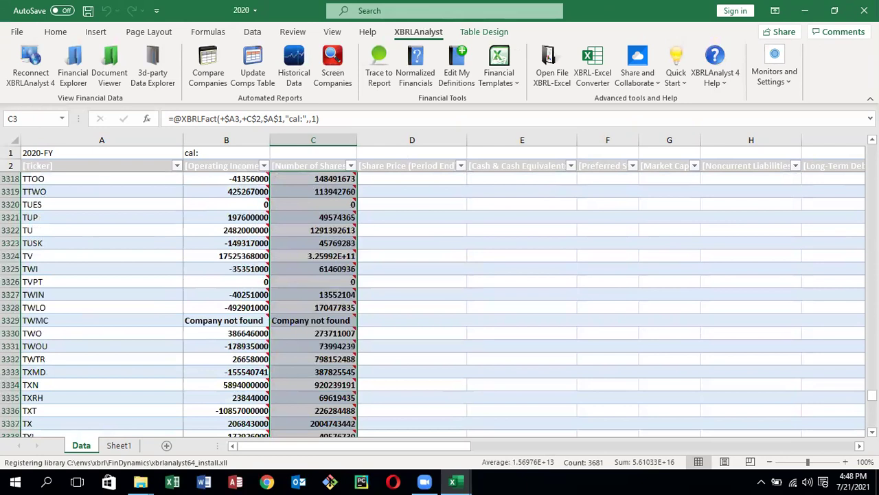
{"action": "scroll", "coordinate": [439, 302], "scroll_direction": "down", "scroll_amount": 13}
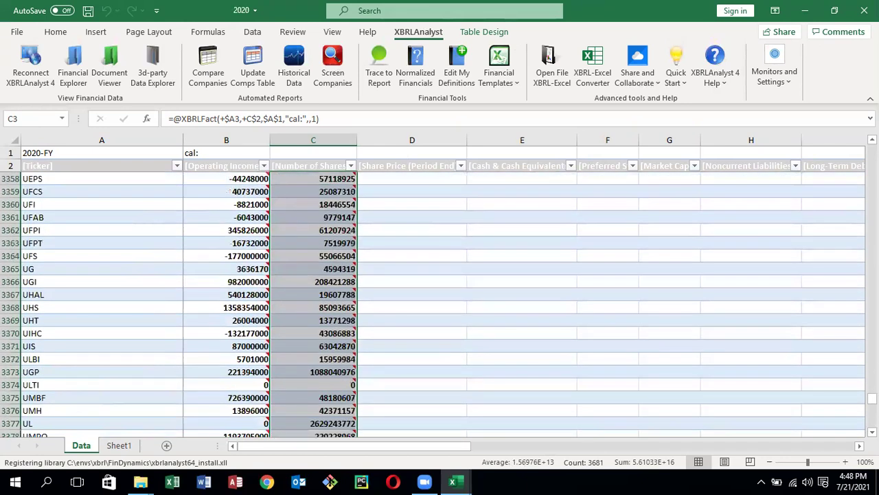
Fill the Share Price (Period End) formula from D3 down through all company rows of the table
{"action": "left_click_drag", "start_coordinate": [872, 399], "coordinate": [872, 148]}
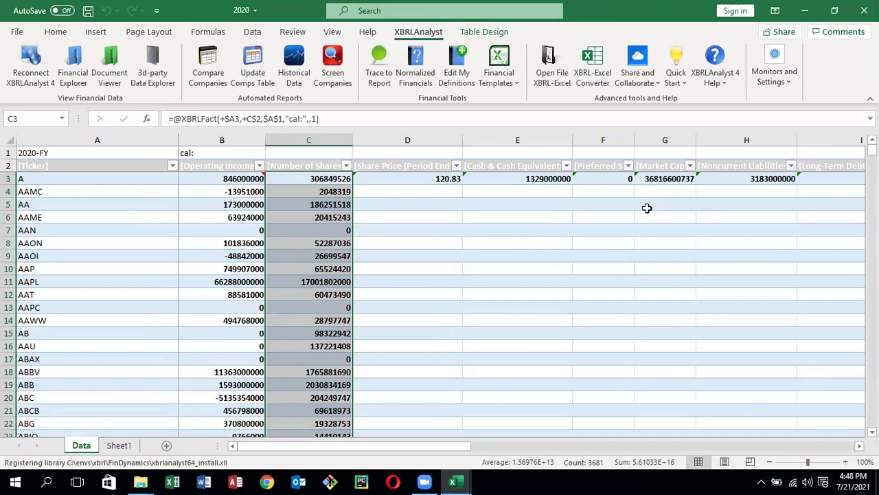
{"action": "left_click", "coordinate": [443, 178]}
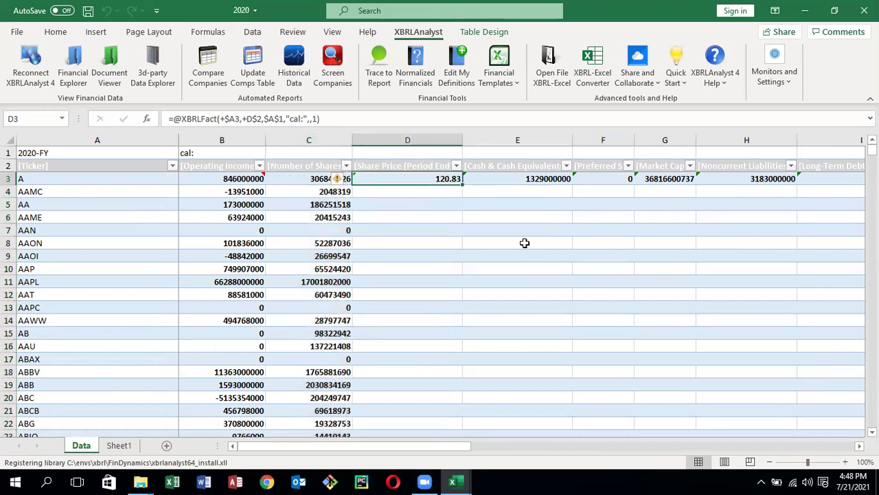
{"action": "left_click", "coordinate": [311, 180]}
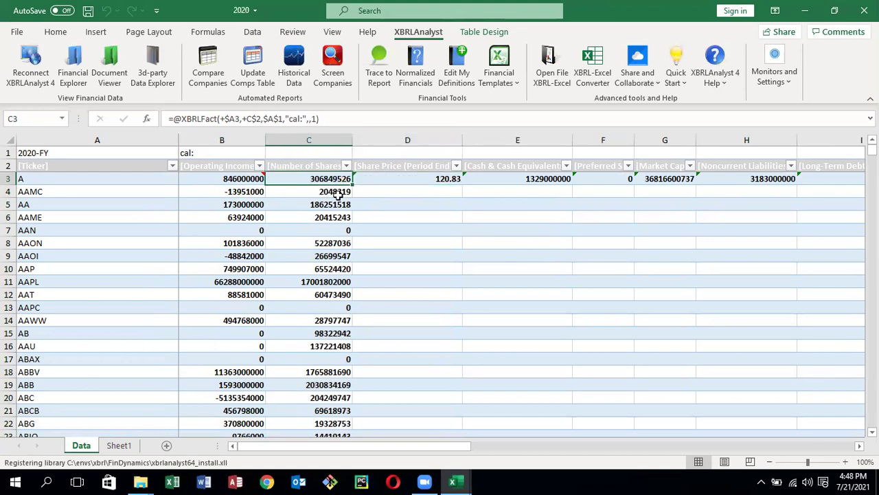
{"action": "left_click", "coordinate": [447, 179]}
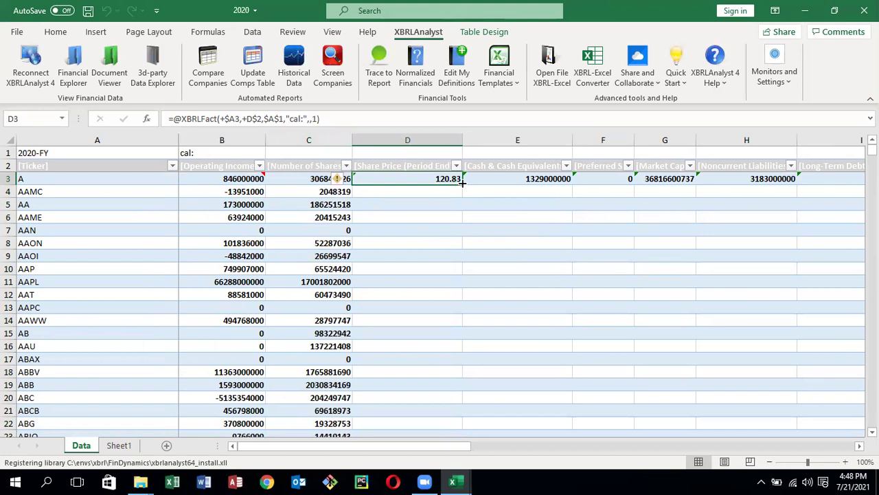
{"action": "mouse_move", "coordinate": [462, 183]}
{"action": "left_mouse_down"}
{"action": "mouse_move", "coordinate": [461, 216]}
{"action": "mouse_move", "coordinate": [460, 182]}
{"action": "left_mouse_up"}
{"action": "double_click", "coordinate": [460, 182]}
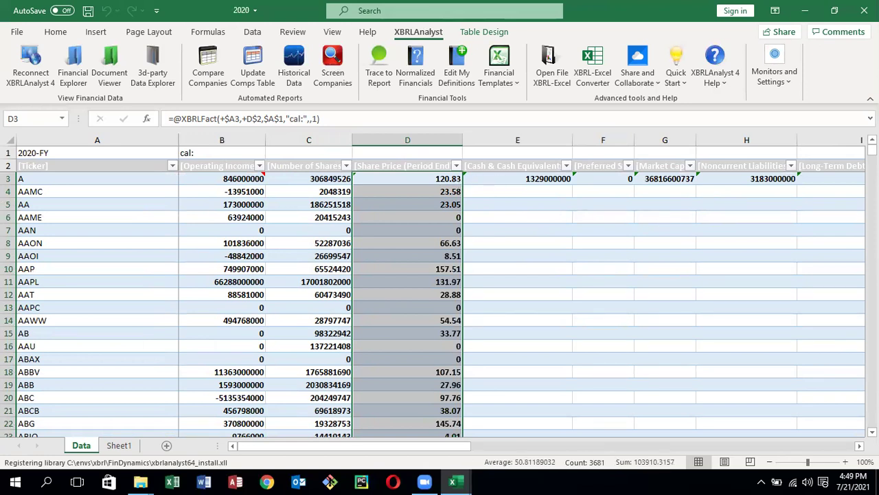
Check the Share Price column down to the last company and back to the first row for cells still calculating
{"action": "left_click_drag", "start_coordinate": [872, 147], "coordinate": [872, 313]}
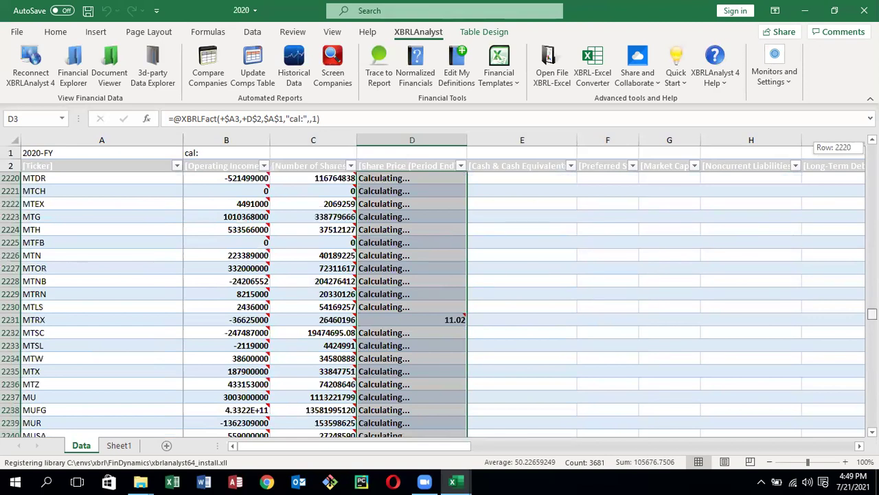
{"action": "left_click_drag", "start_coordinate": [872, 313], "coordinate": [871, 315]}
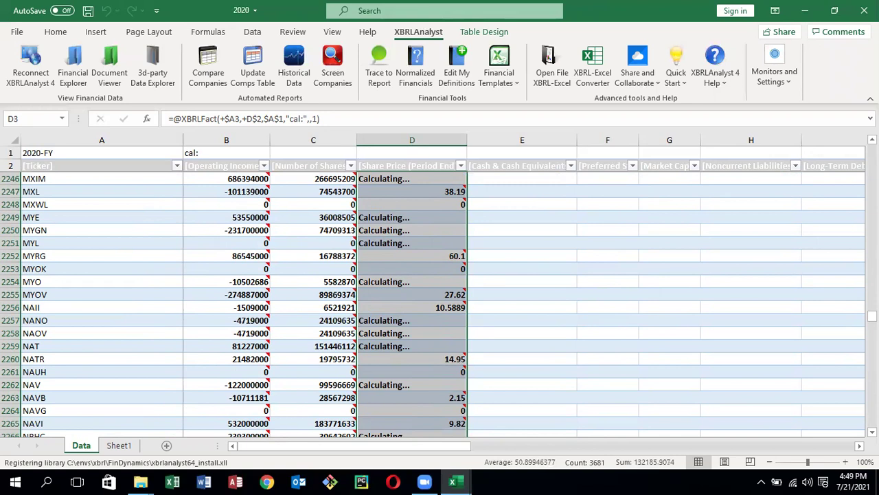
{"action": "left_click_drag", "start_coordinate": [872, 316], "coordinate": [872, 421]}
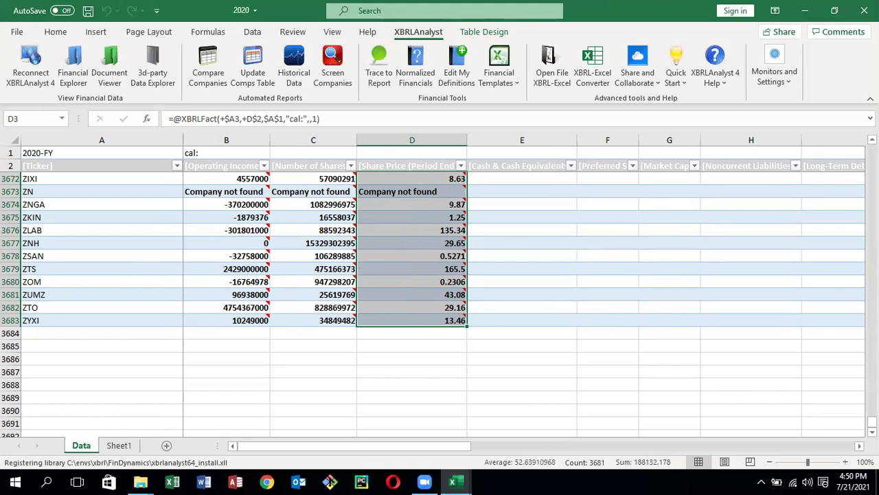
{"action": "left_click_drag", "start_coordinate": [873, 421], "coordinate": [873, 389]}
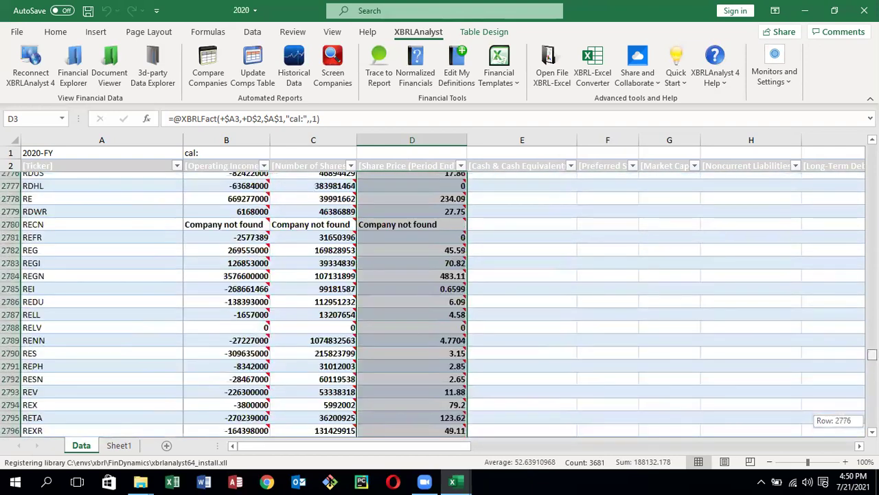
{"action": "left_click_drag", "start_coordinate": [872, 354], "coordinate": [872, 353]}
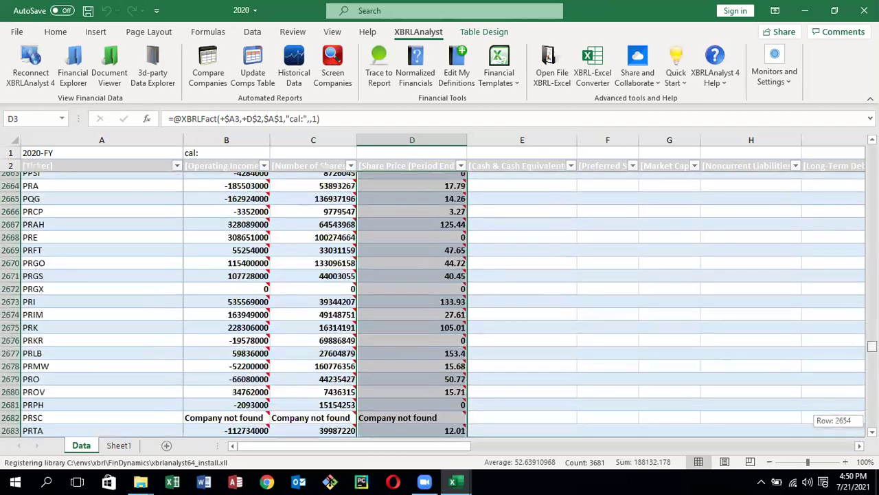
{"action": "left_click_drag", "start_coordinate": [871, 346], "coordinate": [872, 303]}
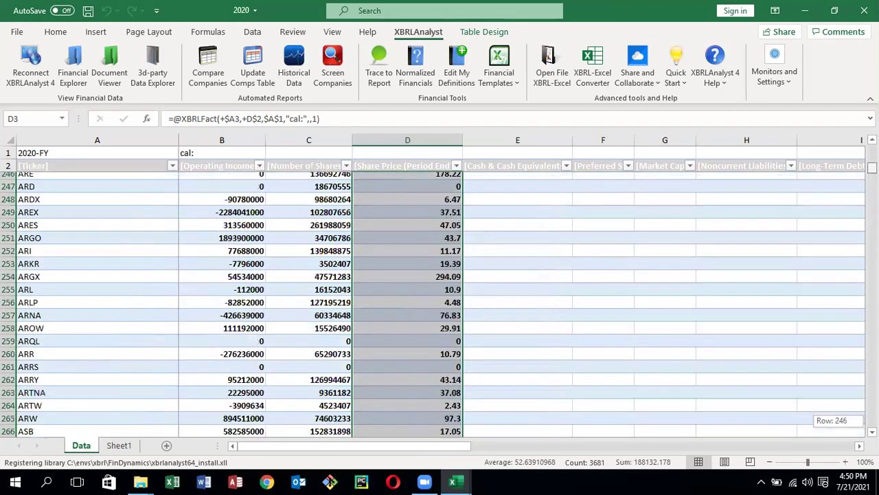
{"action": "scroll", "coordinate": [615, 184], "scroll_direction": "up", "scroll_amount": 20}
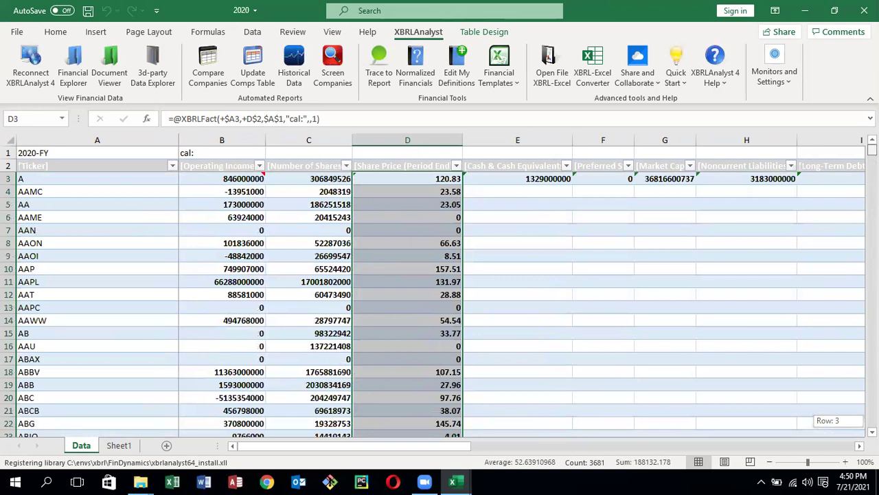
Fill the Cash & Cash Equivalents formula from E3 down through all company rows and check the column for pending calculations
{"action": "left_click", "coordinate": [562, 178]}
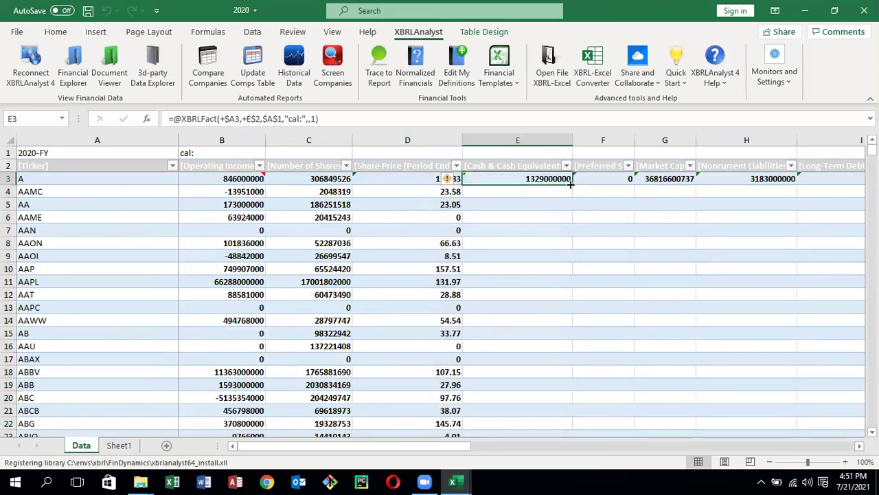
{"action": "double_click", "coordinate": [570, 184]}
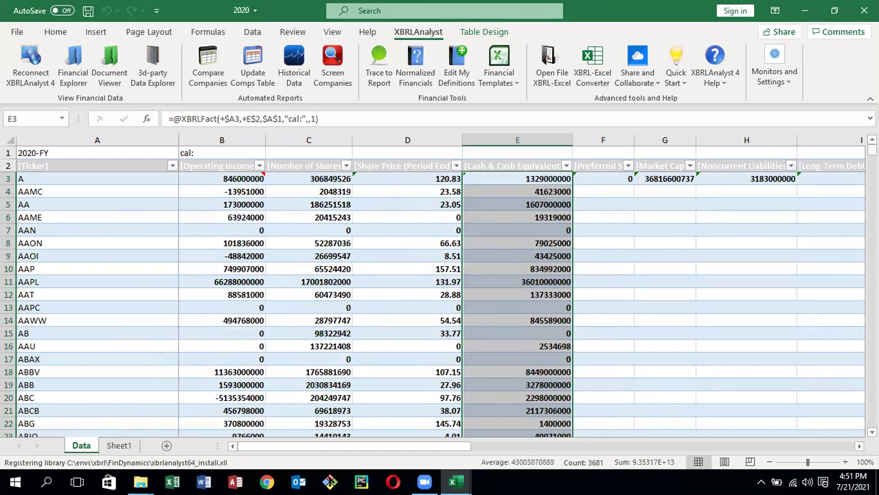
{"action": "left_click_drag", "start_coordinate": [872, 150], "coordinate": [872, 175]}
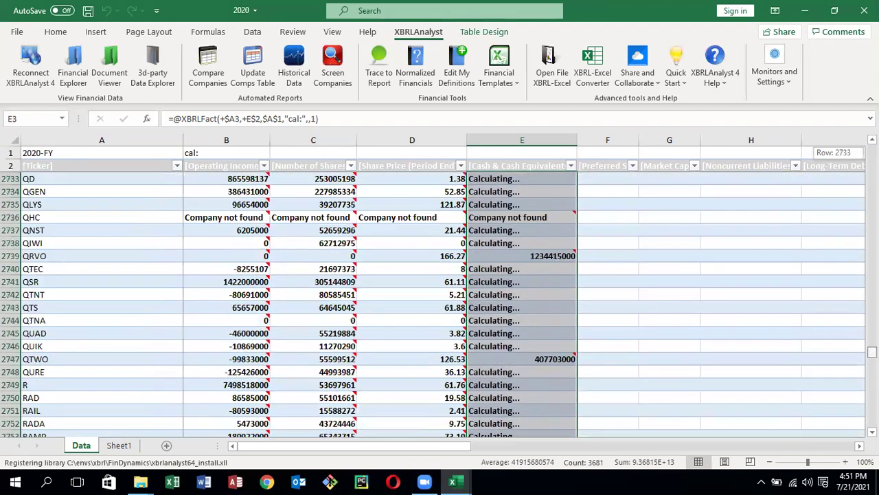
{"action": "left_click_drag", "start_coordinate": [872, 352], "coordinate": [872, 421]}
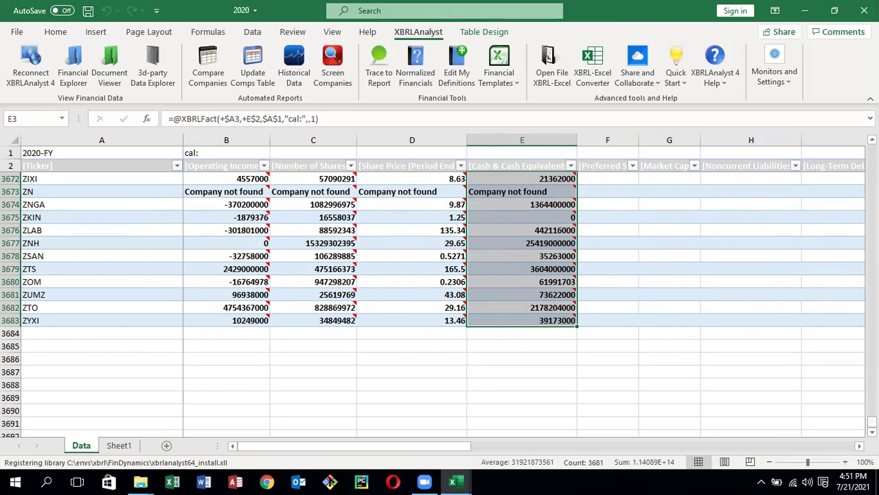
{"action": "left_click_drag", "start_coordinate": [871, 422], "coordinate": [872, 380]}
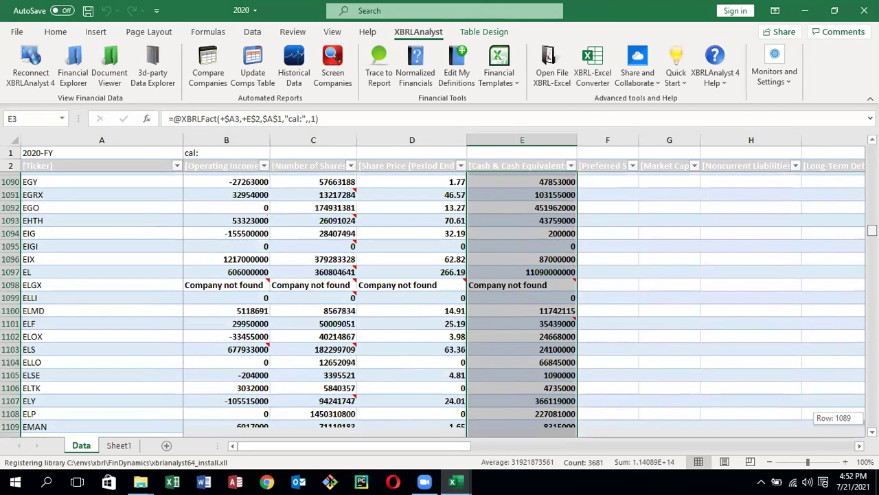
{"action": "left_click_drag", "start_coordinate": [872, 230], "coordinate": [872, 213]}
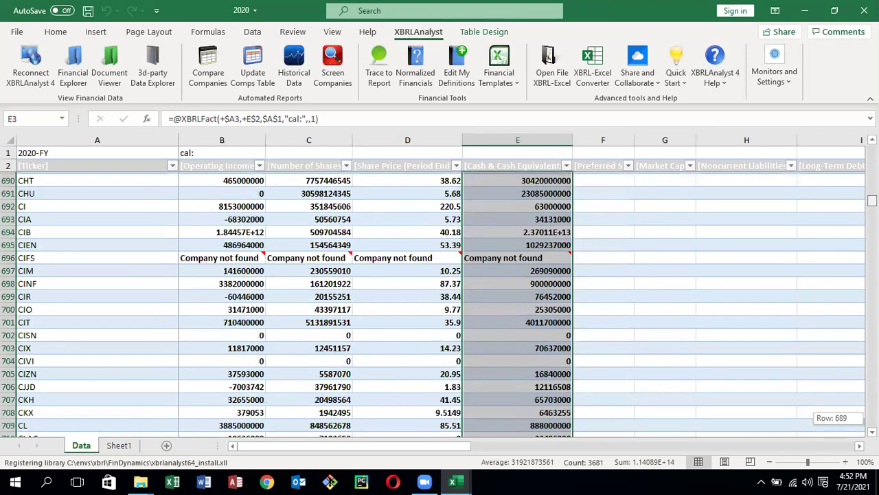
{"action": "left_click_drag", "start_coordinate": [872, 200], "coordinate": [872, 148]}
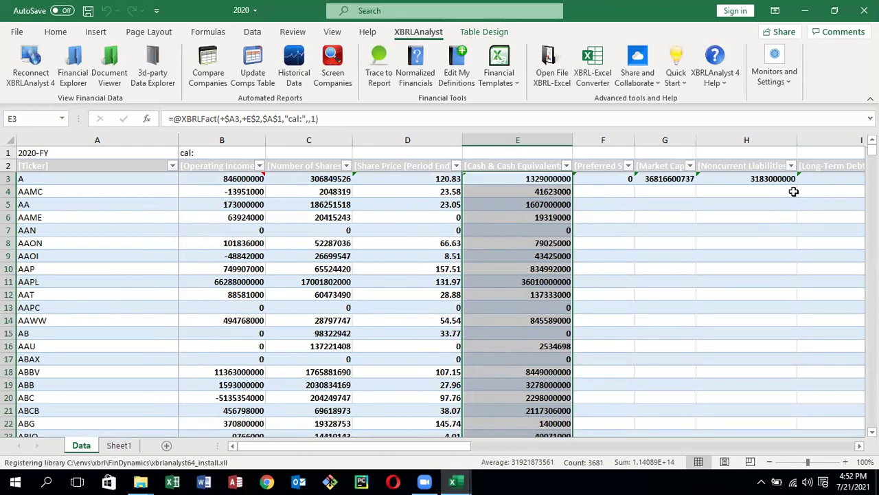
Fill the Preferred Stock formula from F3 down through all company rows, check the column, and widen it slightly
{"action": "left_click", "coordinate": [622, 180]}
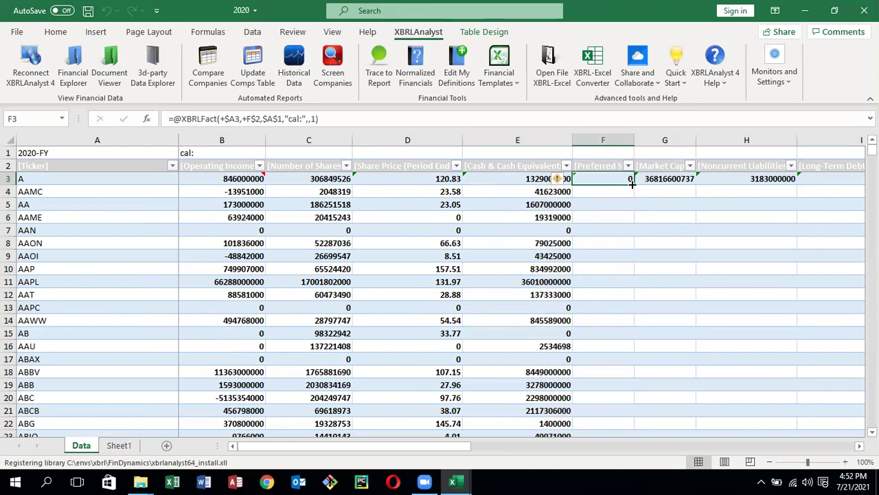
{"action": "double_click", "coordinate": [632, 184]}
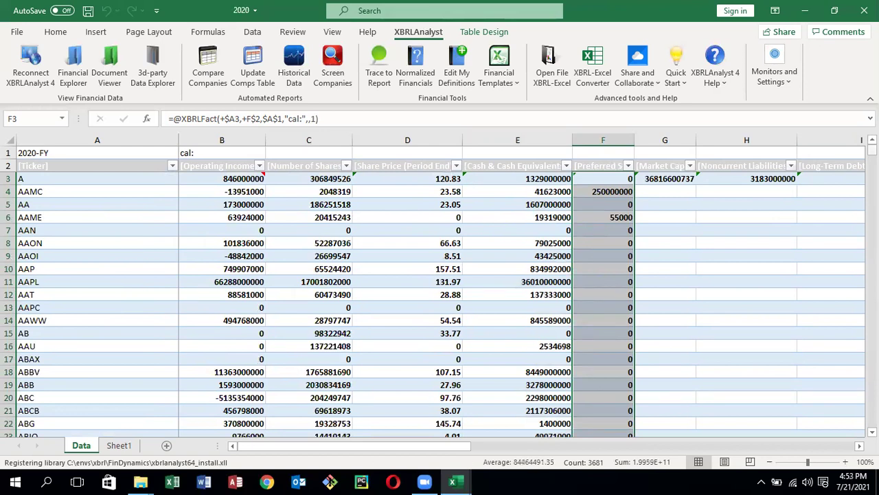
{"action": "left_click_drag", "start_coordinate": [872, 148], "coordinate": [871, 425]}
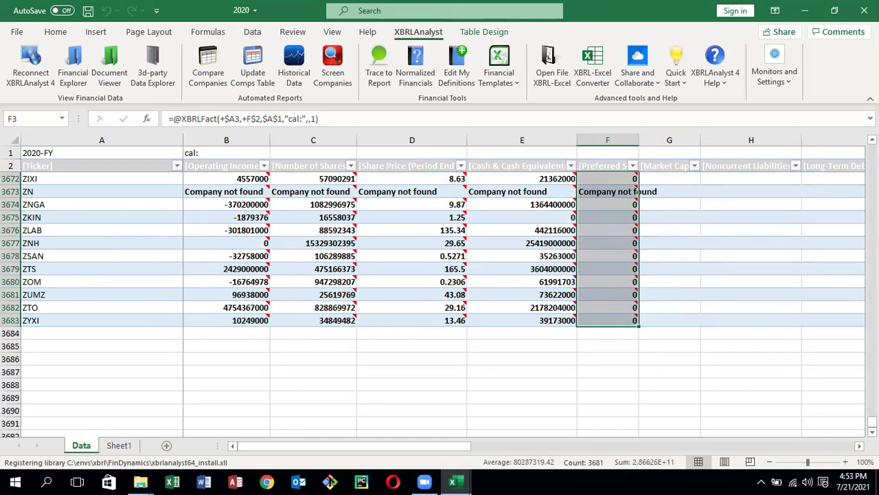
{"action": "left_click_drag", "start_coordinate": [872, 422], "coordinate": [873, 392]}
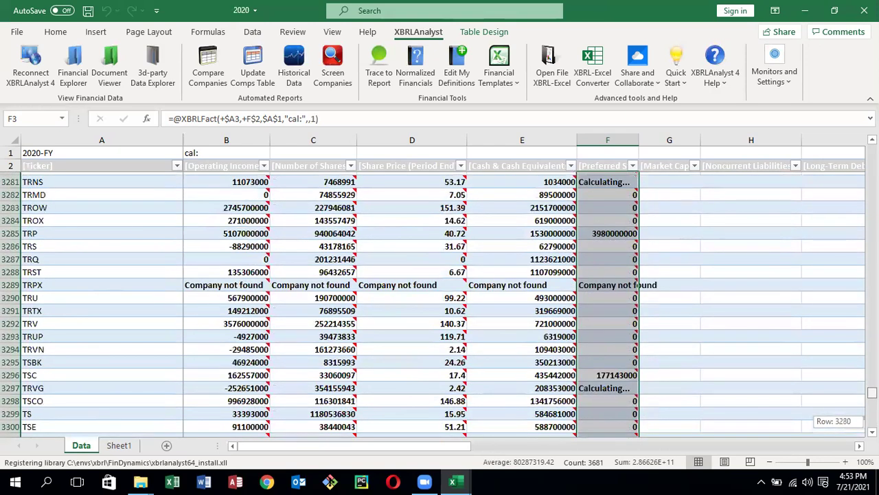
{"action": "left_click_drag", "start_coordinate": [872, 393], "coordinate": [873, 414]}
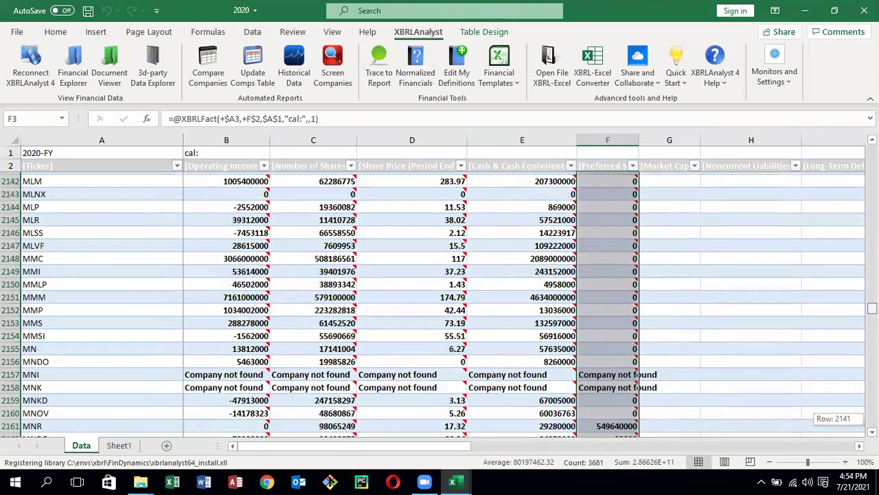
{"action": "left_click_drag", "start_coordinate": [871, 309], "coordinate": [871, 305]}
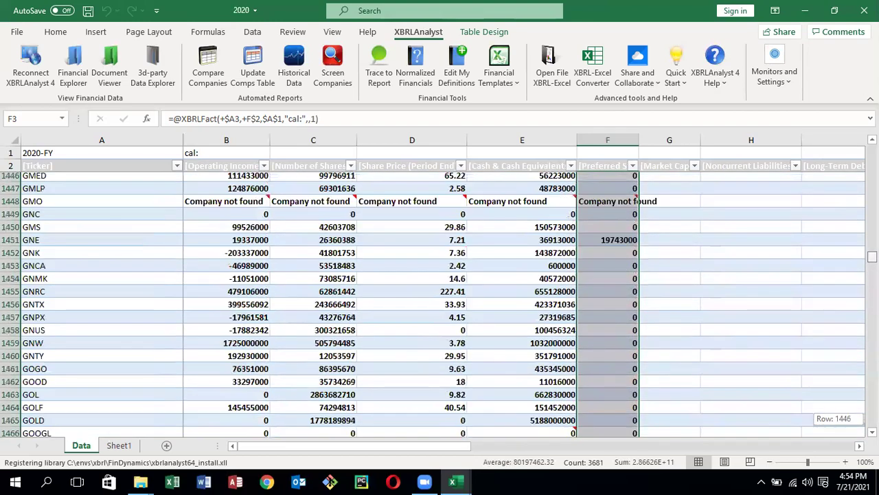
{"action": "left_click_drag", "start_coordinate": [871, 257], "coordinate": [872, 213]}
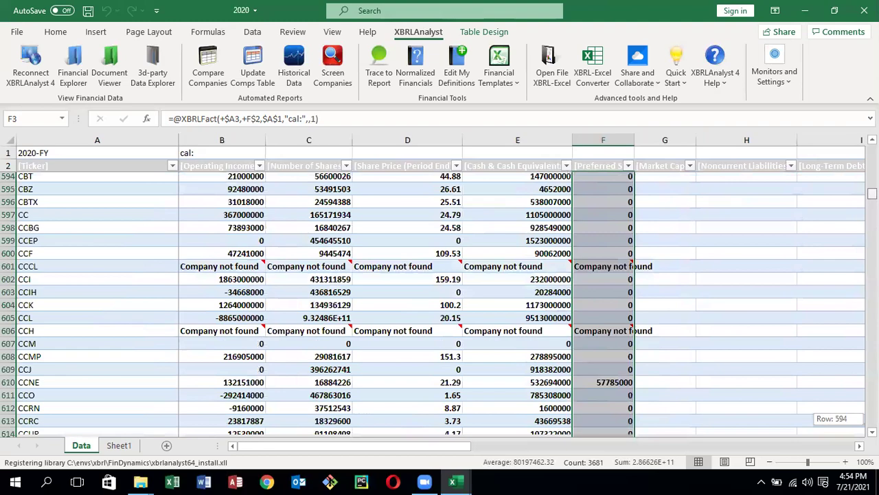
{"action": "left_click_drag", "start_coordinate": [872, 193], "coordinate": [872, 154]}
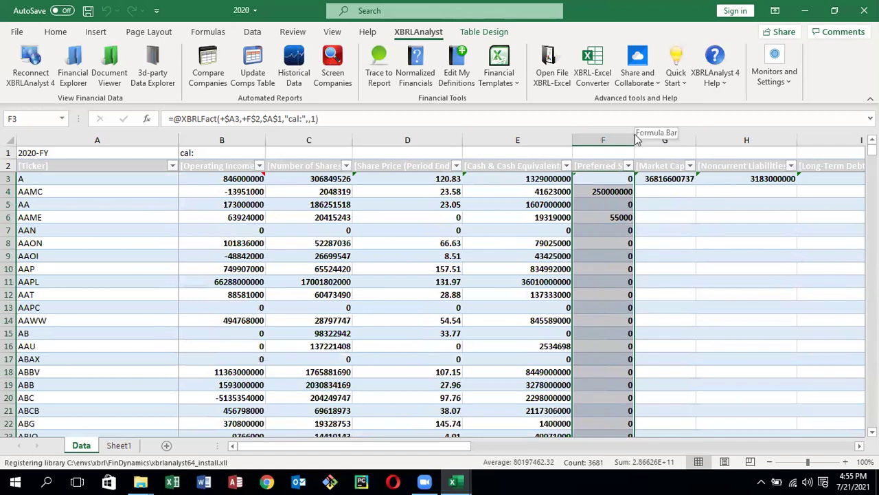
{"action": "left_click_drag", "start_coordinate": [635, 135], "coordinate": [649, 137]}
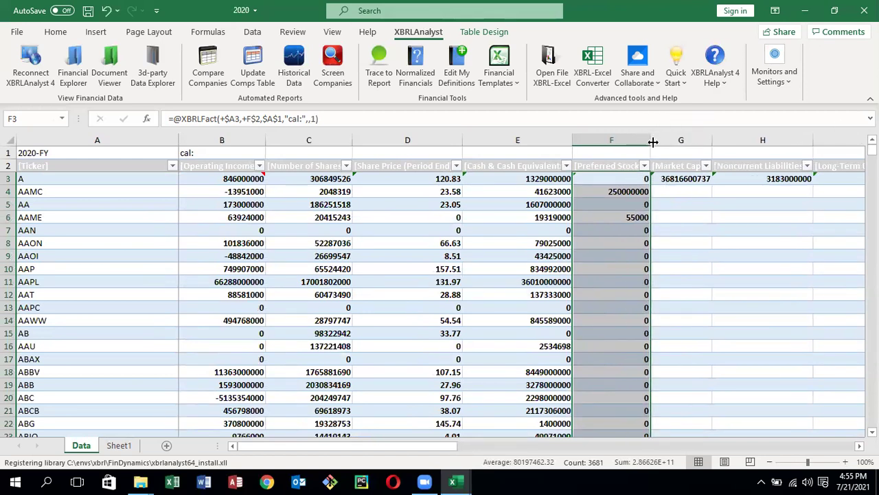
Fill the Market Cap formula from G3 down through all company rows and check the last rows of the table
{"action": "left_click", "coordinate": [689, 179]}
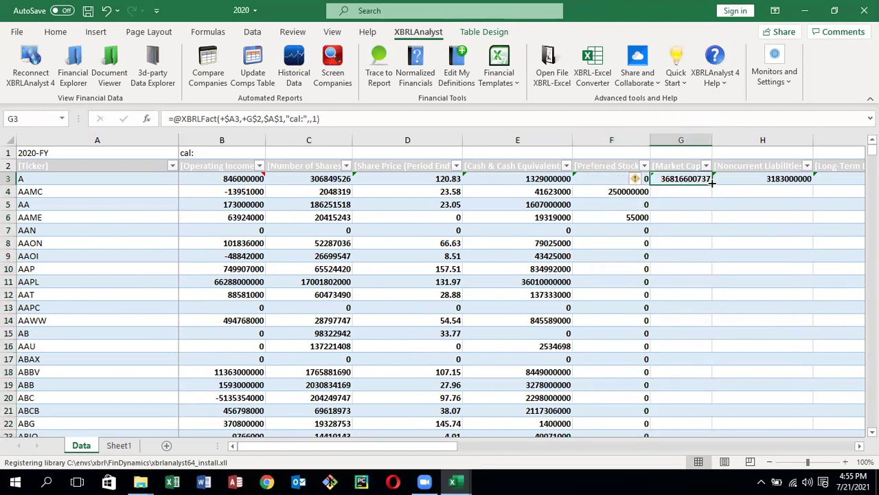
{"action": "double_click", "coordinate": [713, 183]}
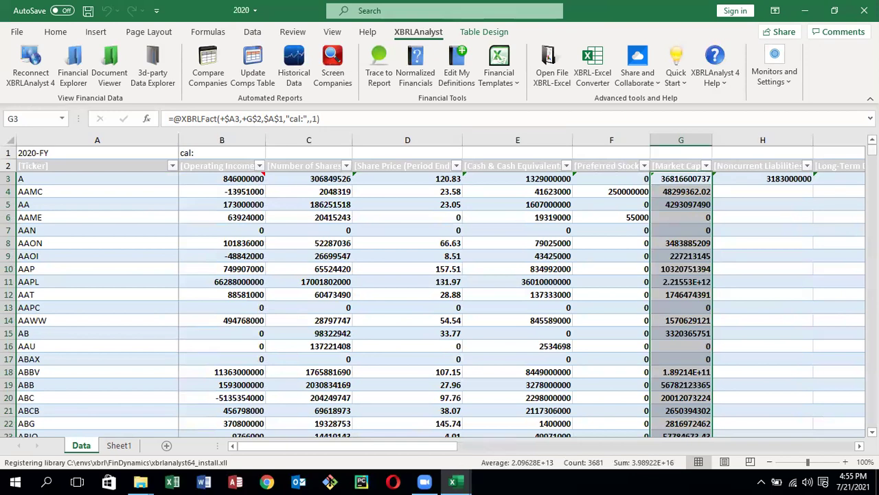
{"action": "left_click_drag", "start_coordinate": [872, 149], "coordinate": [871, 419]}
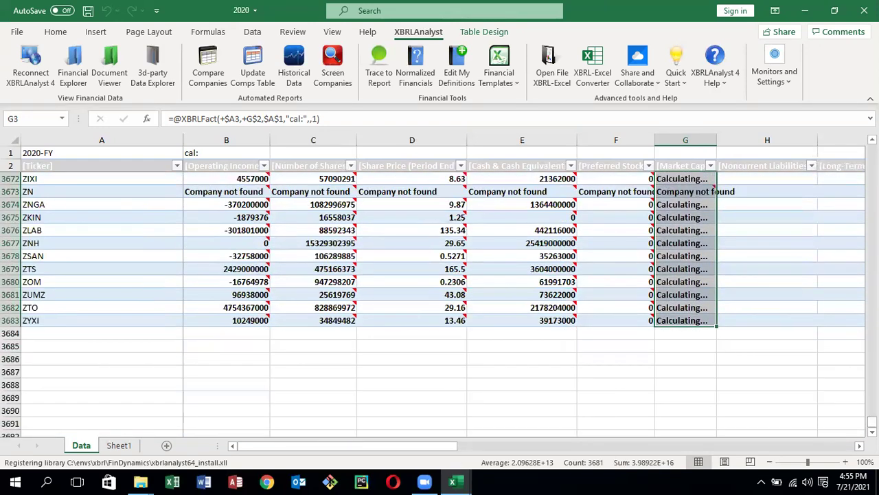